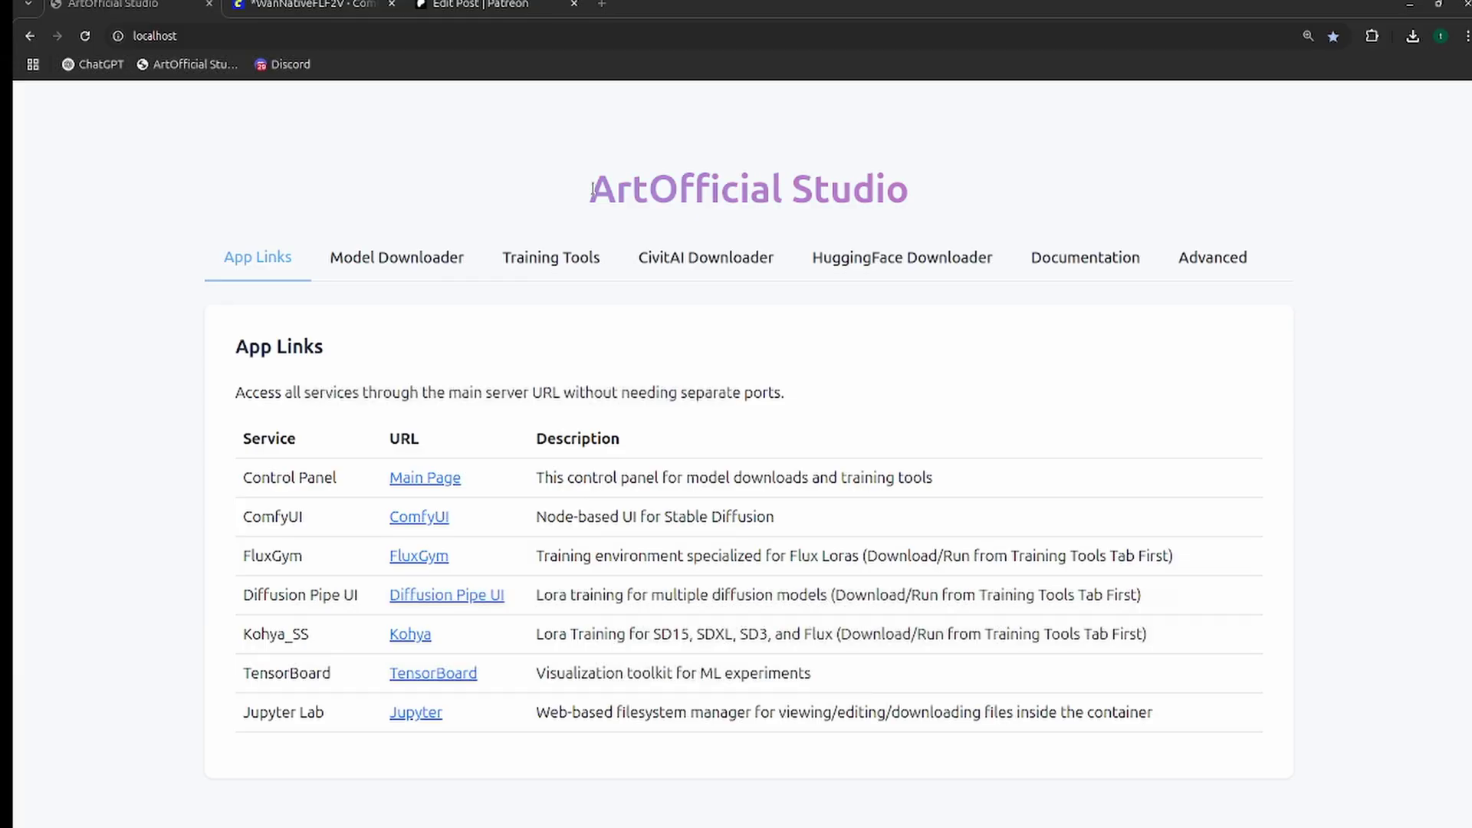
Download the download_n_wan_flf2v_720.sh attachment from the Patreon post and open it in the text editor.
{"action": "left_click", "coordinate": [489, 6]}
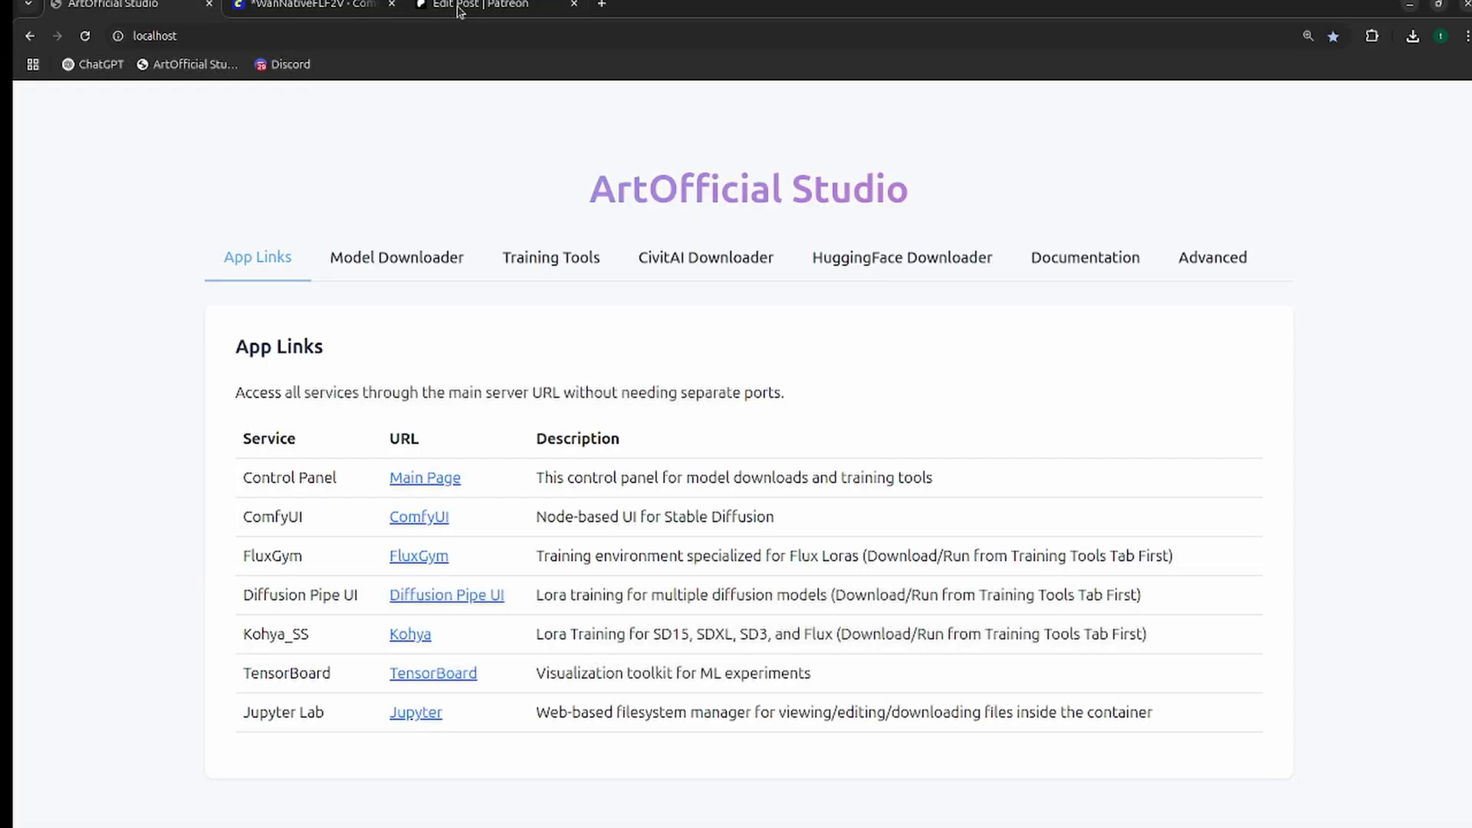
{"action": "left_click", "coordinate": [463, 6]}
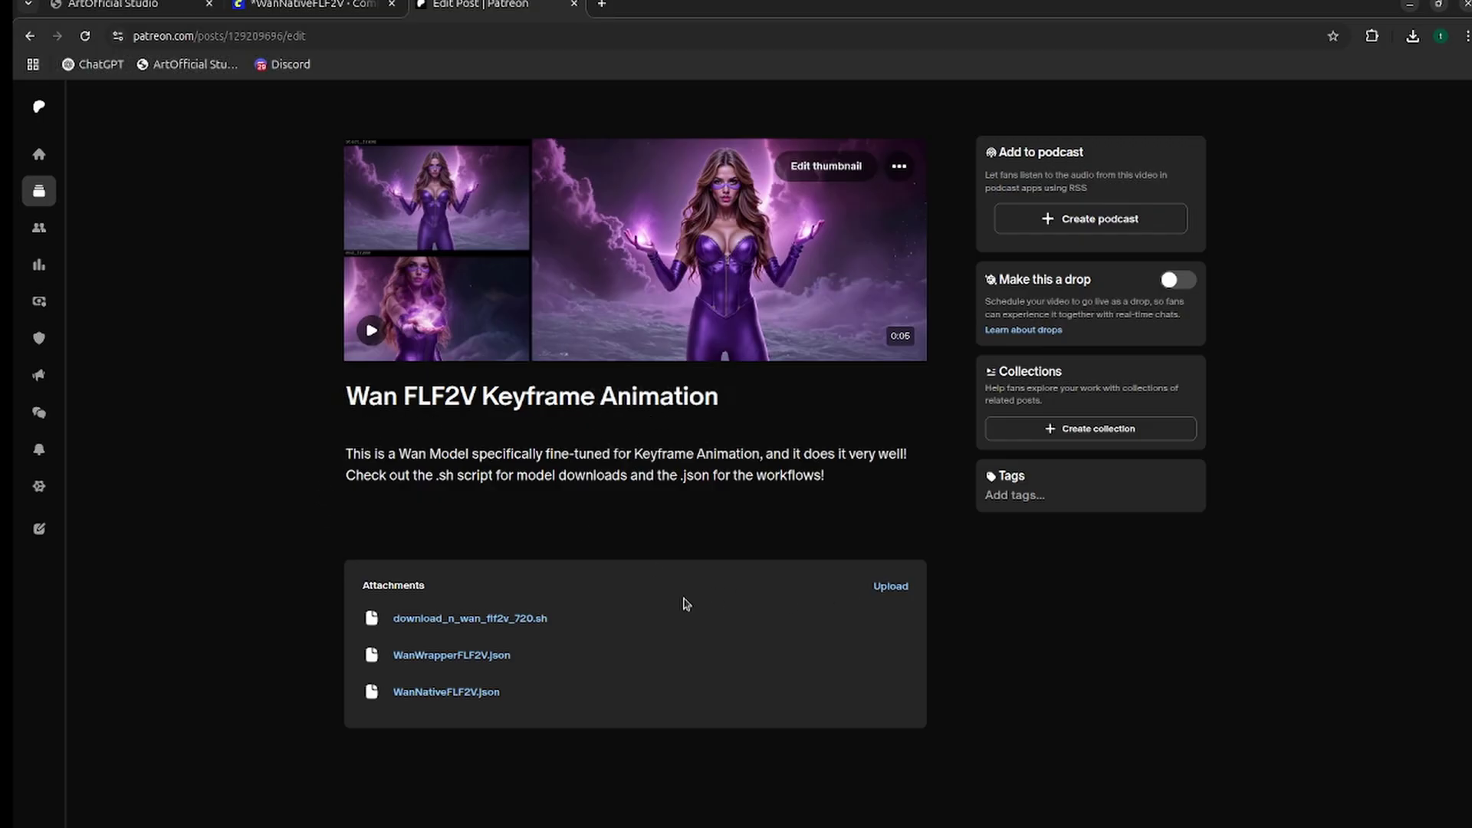
{"action": "left_click", "coordinate": [506, 620]}
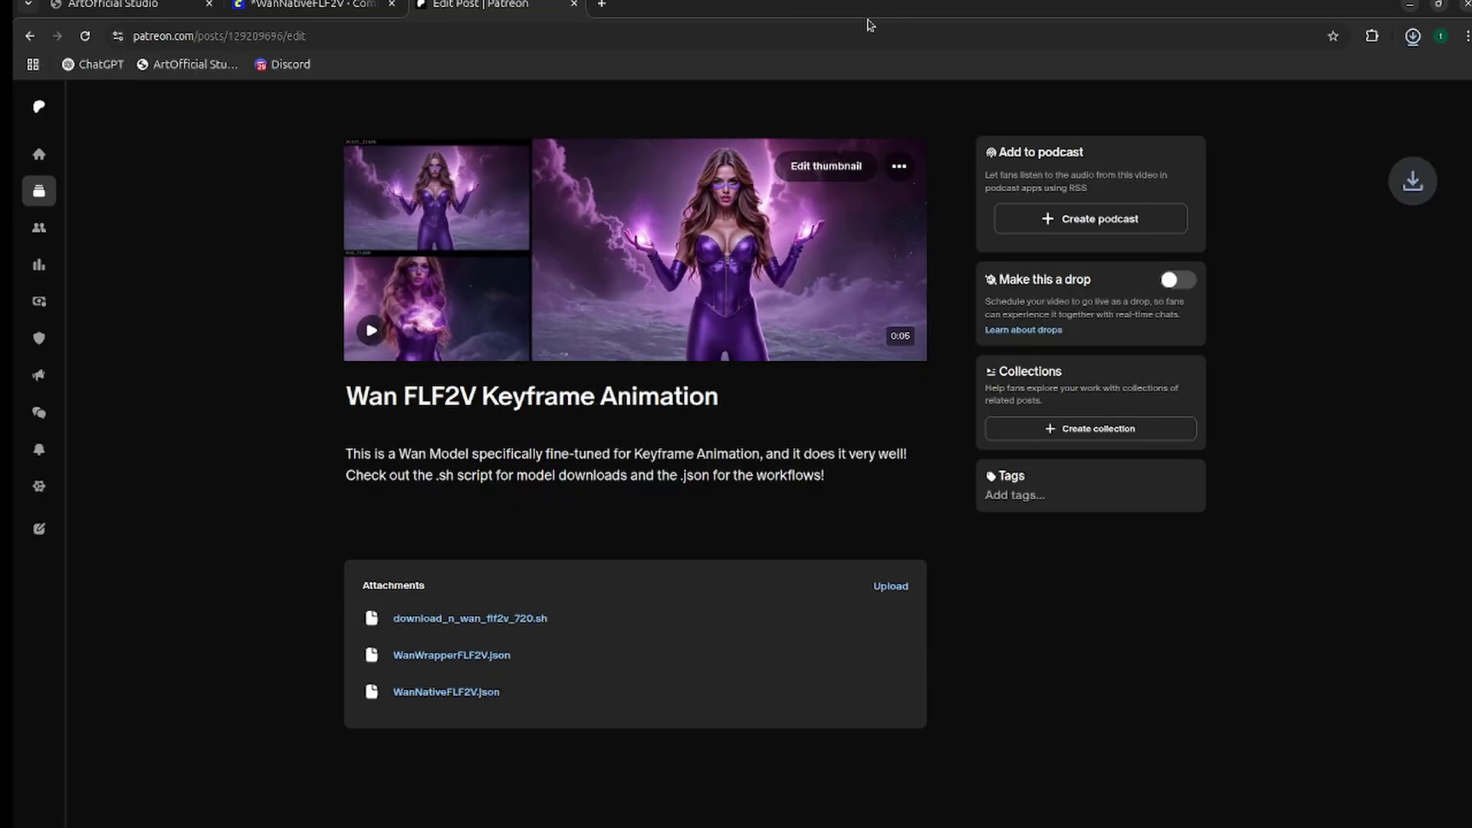
{"action": "left_click", "coordinate": [1306, 85]}
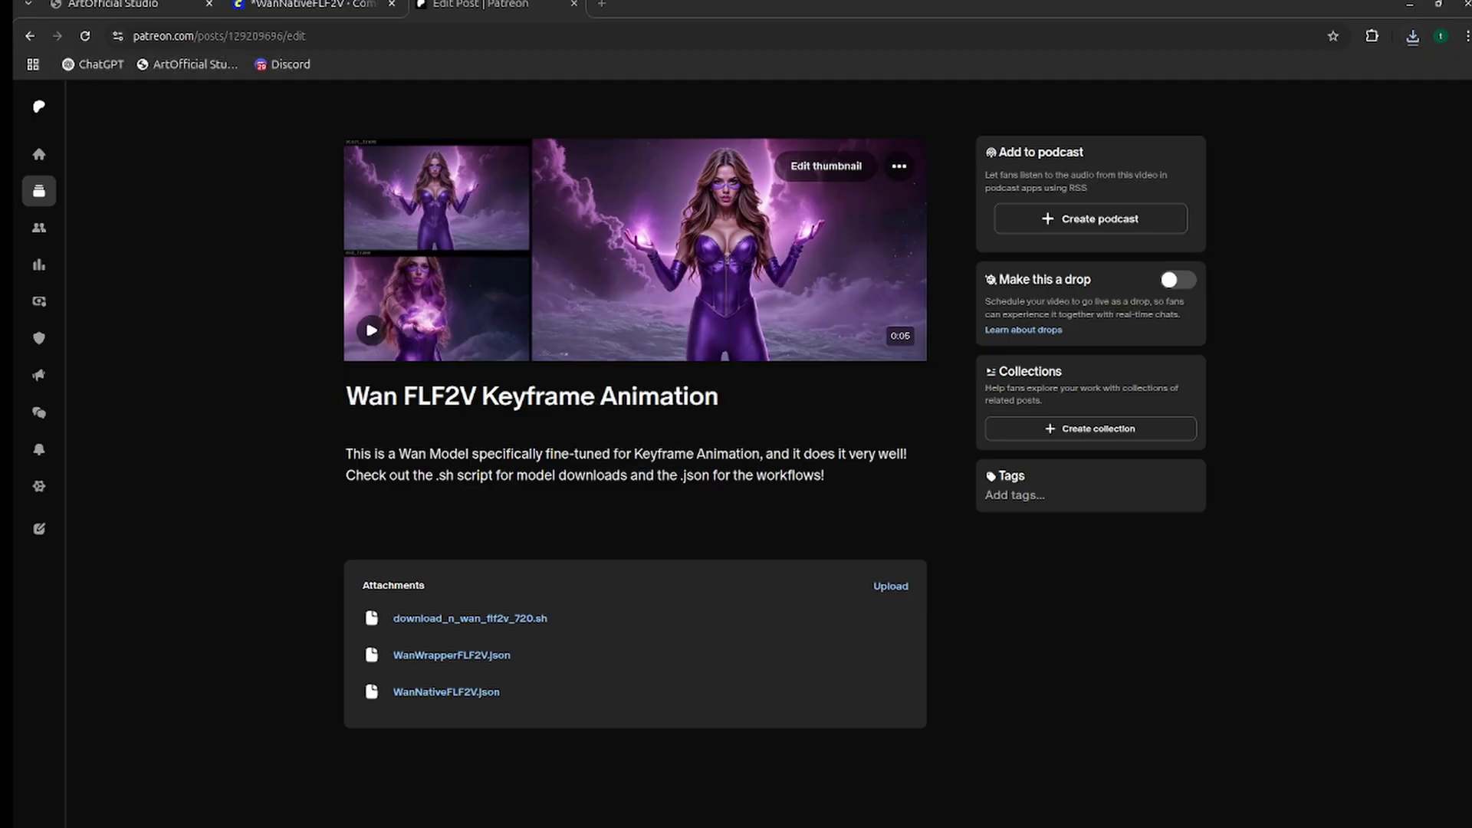
Review the model download commands in the script and move its window out of the way.
{"action": "scroll", "coordinate": [421, 582], "scroll_direction": "down", "scroll_amount": 10}
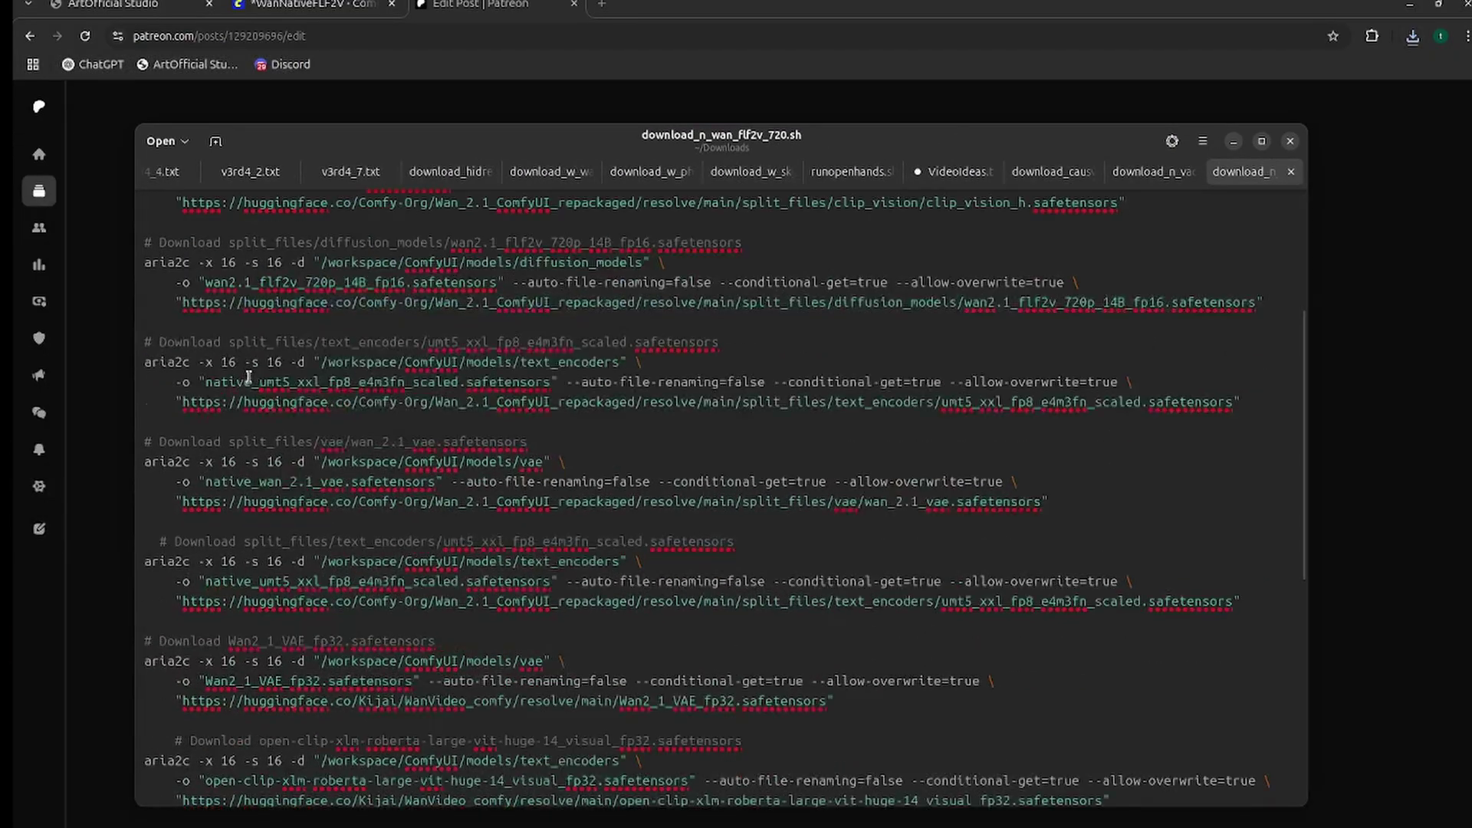
{"action": "scroll", "coordinate": [556, 651], "scroll_direction": "up", "scroll_amount": 5}
{"action": "scroll", "coordinate": [555, 651], "scroll_direction": "up", "scroll_amount": 7}
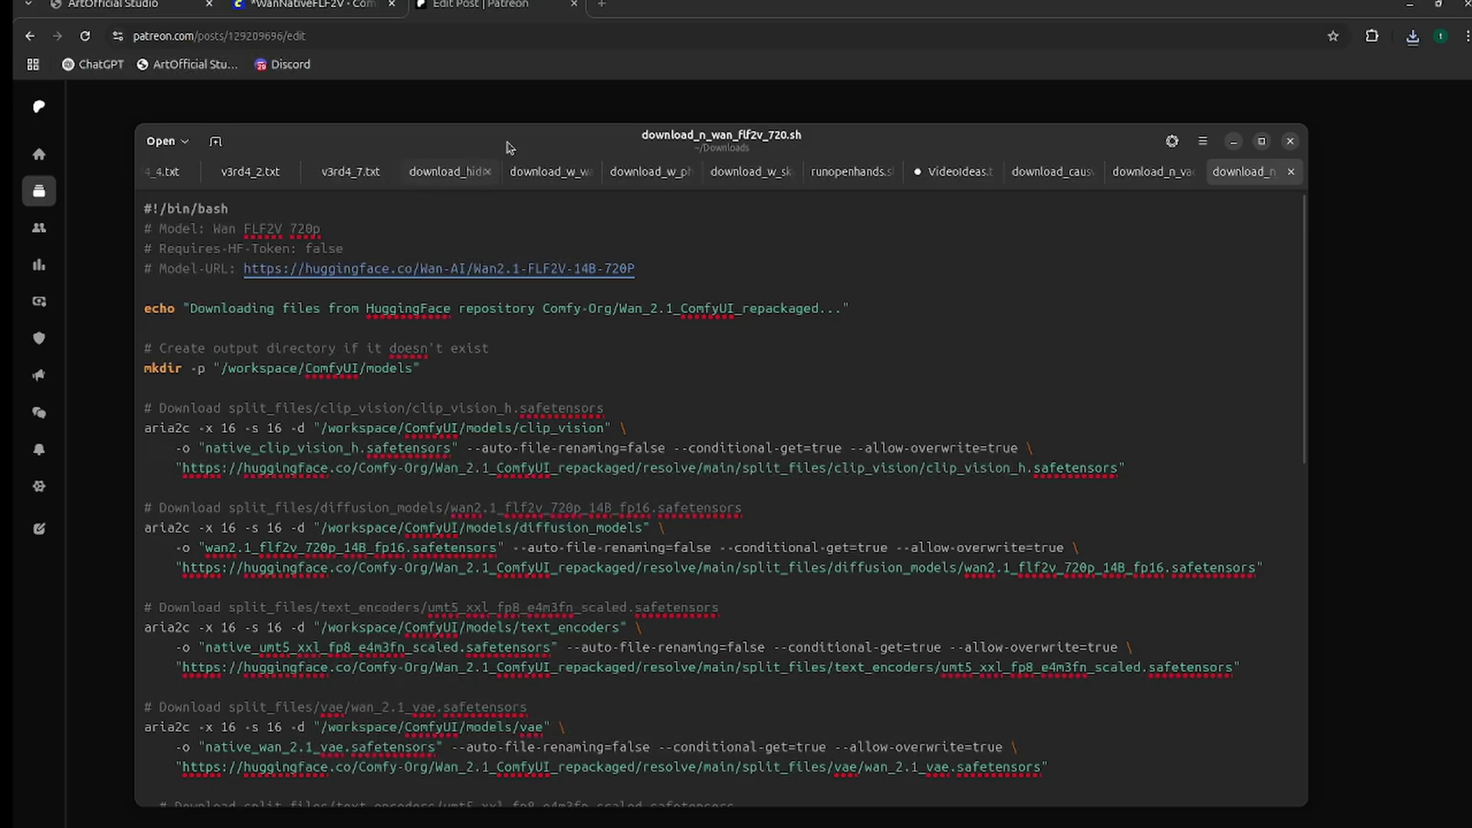
{"action": "left_click_drag", "start_coordinate": [533, 143], "coordinate": [0, 201]}
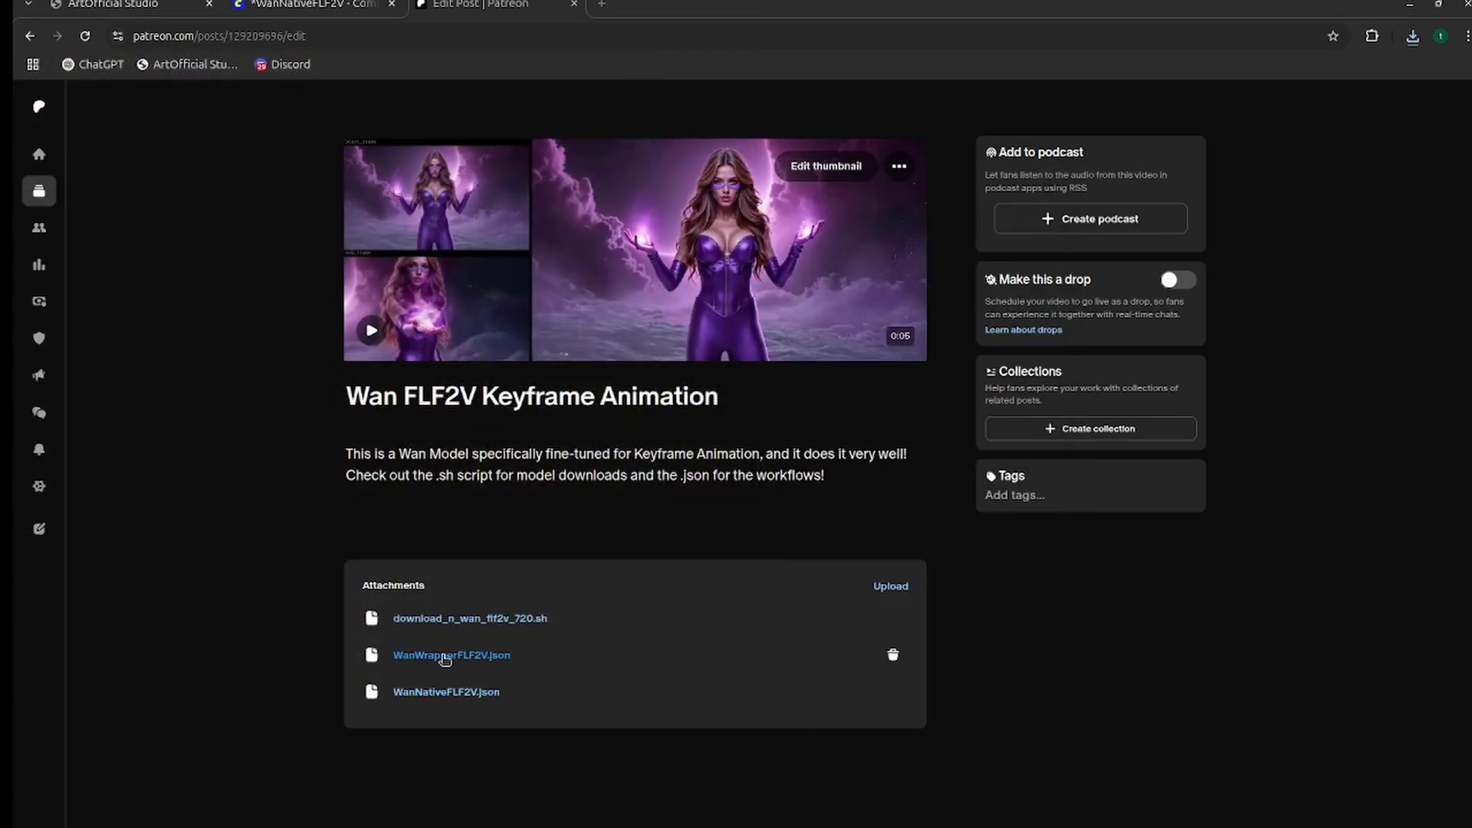
Open ComfyUI from the ArtOfficial Studio app links and dismiss the missing models warning, choosing not to show it again.
{"action": "left_click", "coordinate": [136, 4]}
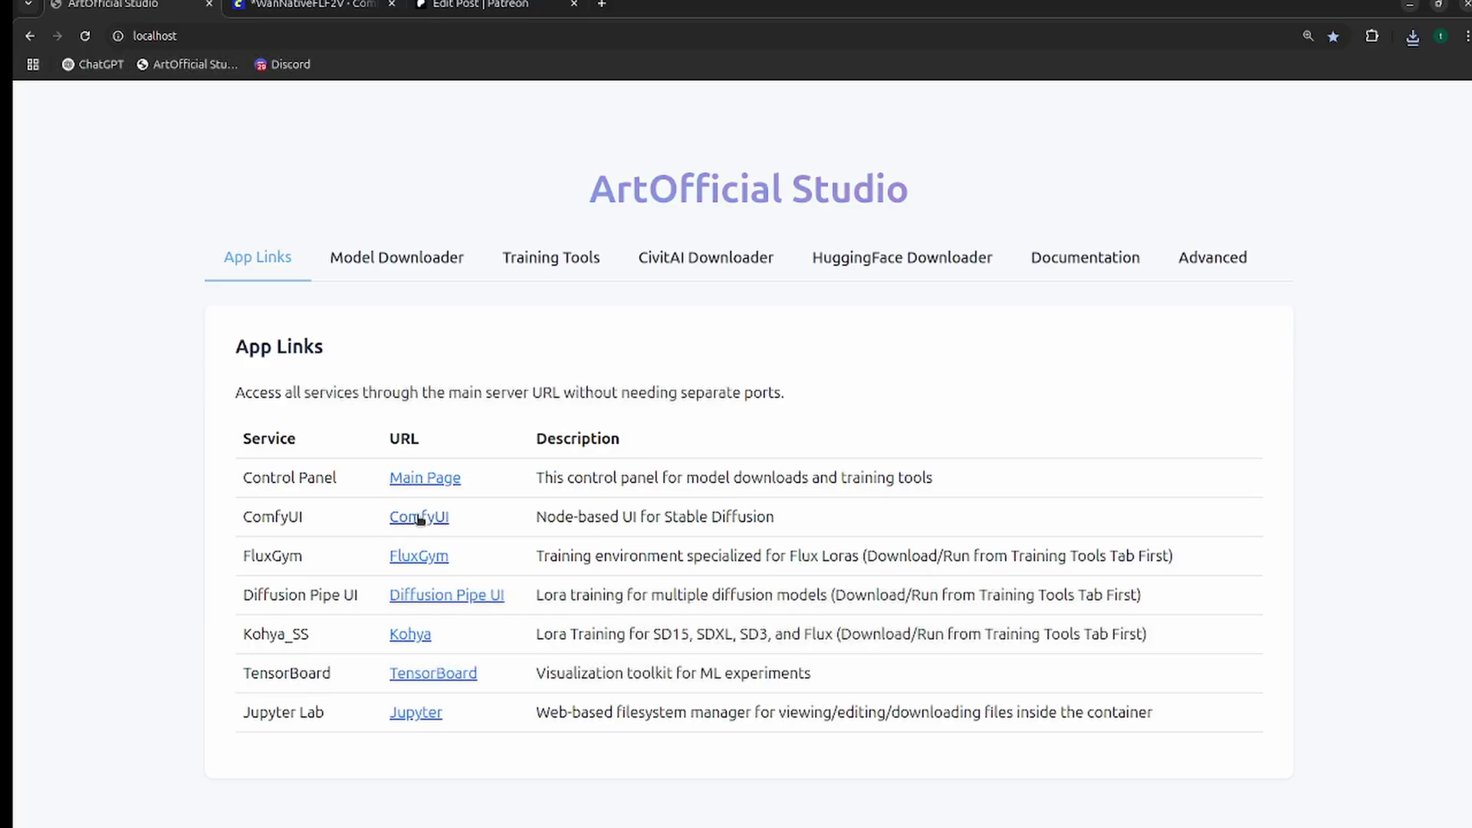
{"action": "left_click", "coordinate": [418, 519]}
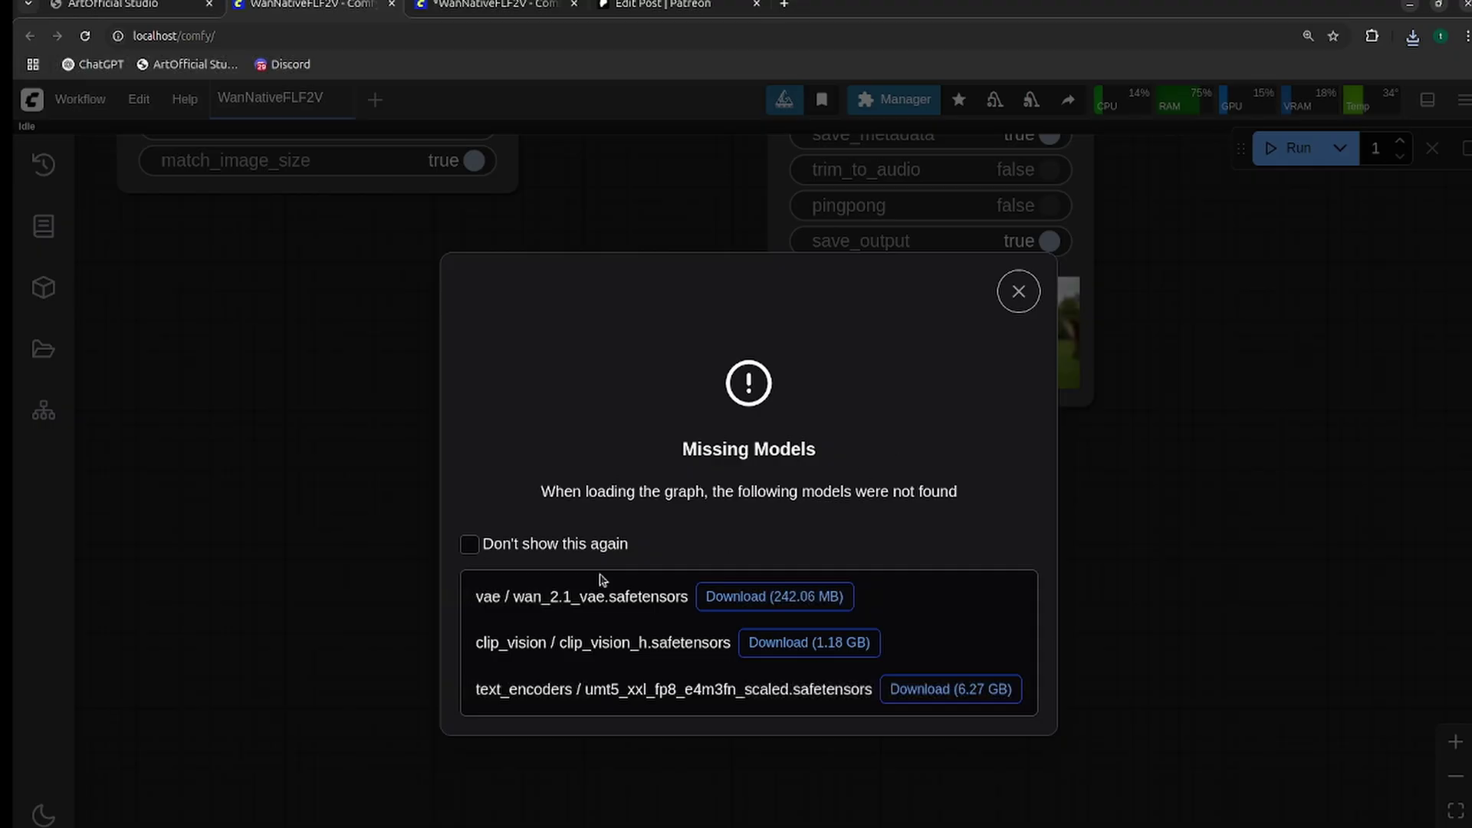
{"action": "left_click", "coordinate": [469, 544]}
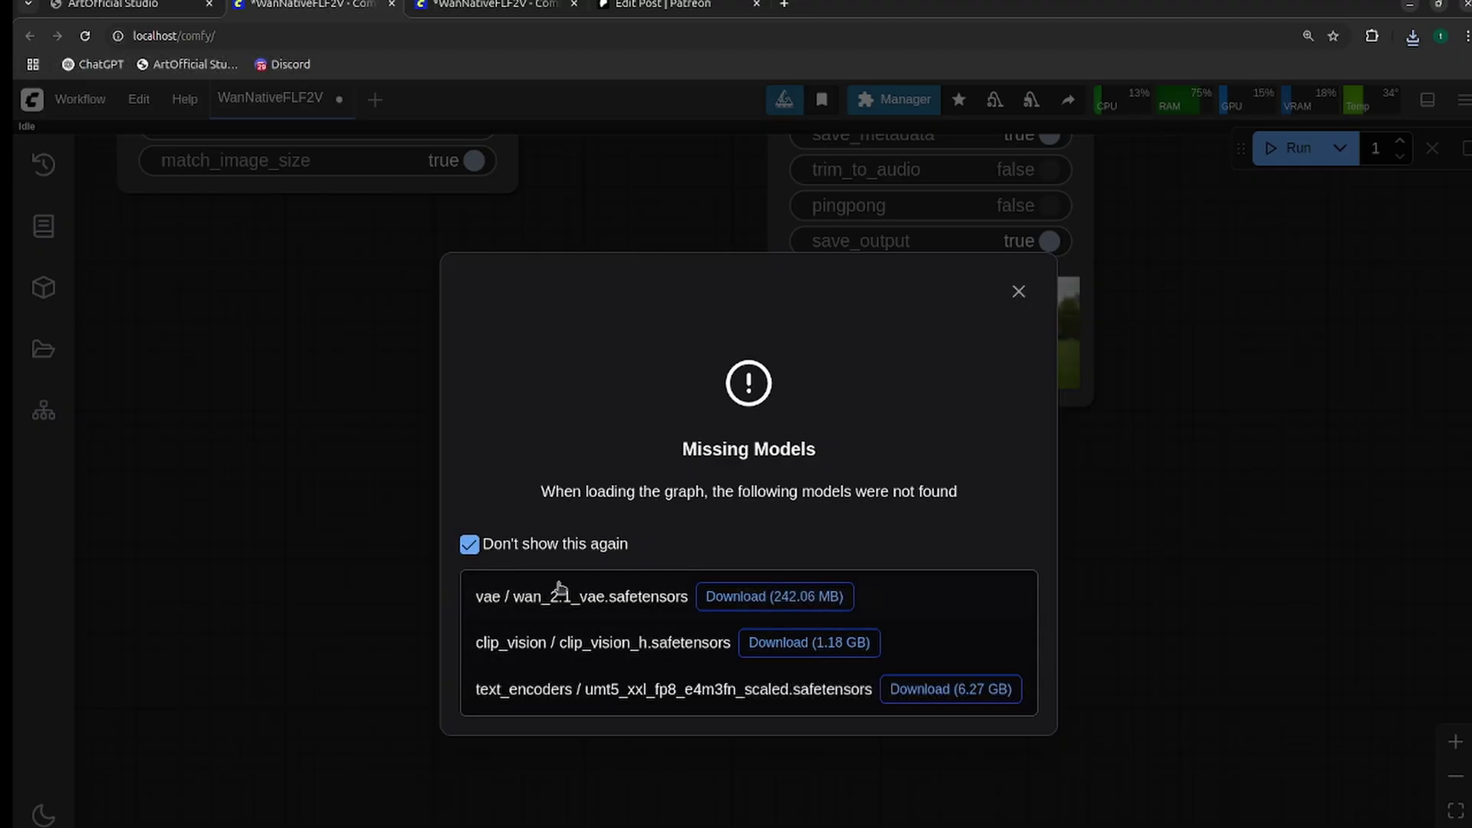
{"action": "left_click", "coordinate": [1018, 290]}
Examine the images loaded in the Start_image and End_image nodes of the WanNativeFLF2V workflow.
{"action": "scroll", "coordinate": [516, 380], "scroll_direction": "down", "scroll_amount": 4}
{"action": "left_click_drag", "start_coordinate": [463, 381], "coordinate": [983, 654]}
{"action": "scroll", "coordinate": [983, 654], "scroll_direction": "down", "scroll_amount": 5}
{"action": "left_click_drag", "start_coordinate": [122, 515], "coordinate": [697, 382]}
{"action": "scroll", "coordinate": [669, 534], "scroll_direction": "up", "scroll_amount": 5}
{"action": "scroll", "coordinate": [687, 589], "scroll_direction": "up", "scroll_amount": 3}
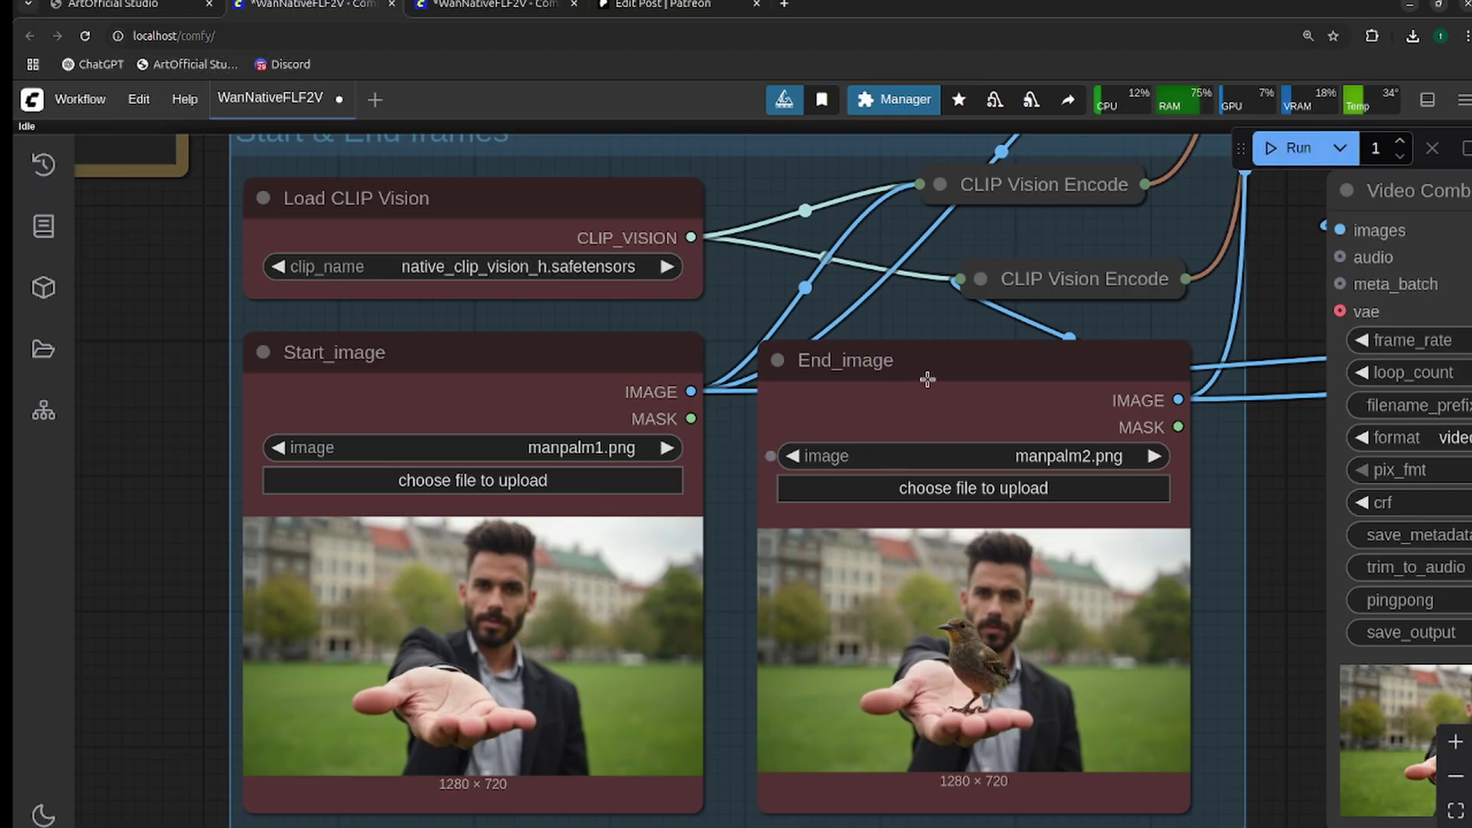
Select wan2.1_flf2v_720p_14B_fp16.safetensors as the model in the Load Diffusion Model node.
{"action": "left_click_drag", "start_coordinate": [779, 211], "coordinate": [831, 508]}
{"action": "scroll", "coordinate": [834, 504], "scroll_direction": "down", "scroll_amount": 2}
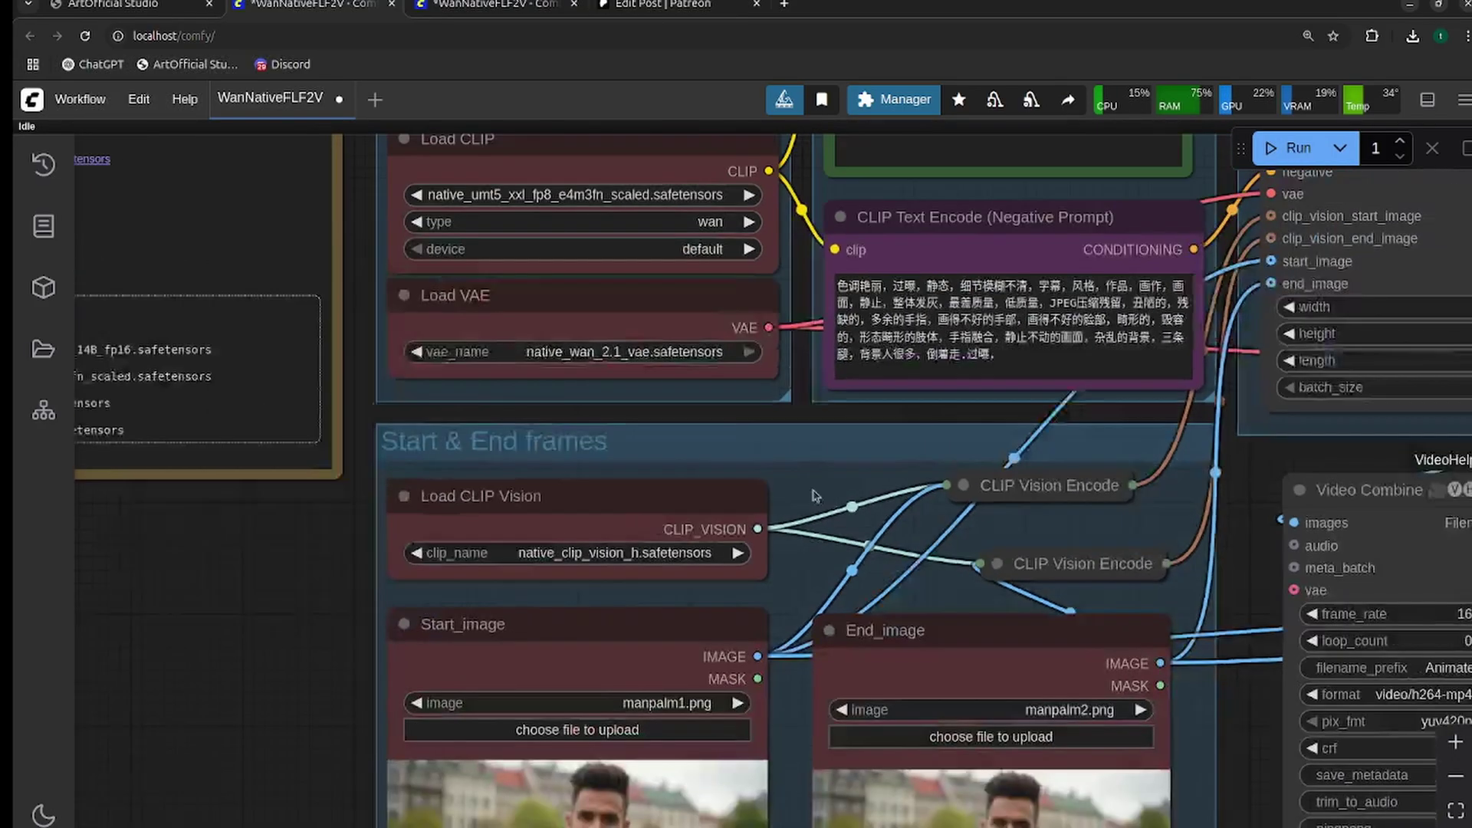
{"action": "left_click_drag", "start_coordinate": [796, 321], "coordinate": [778, 523]}
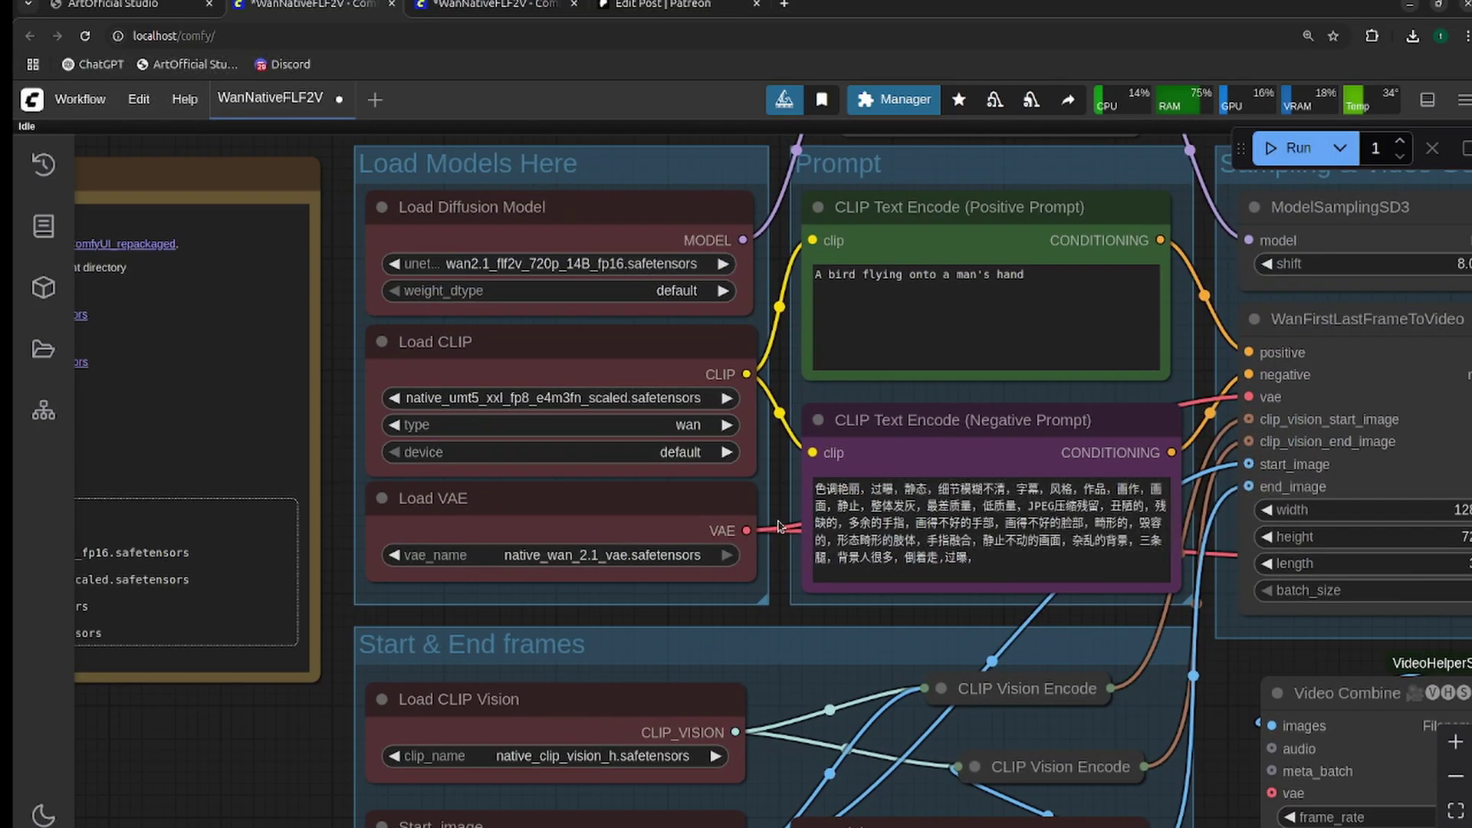
{"action": "left_click", "coordinate": [528, 264]}
{"action": "type", "text": "flf"}
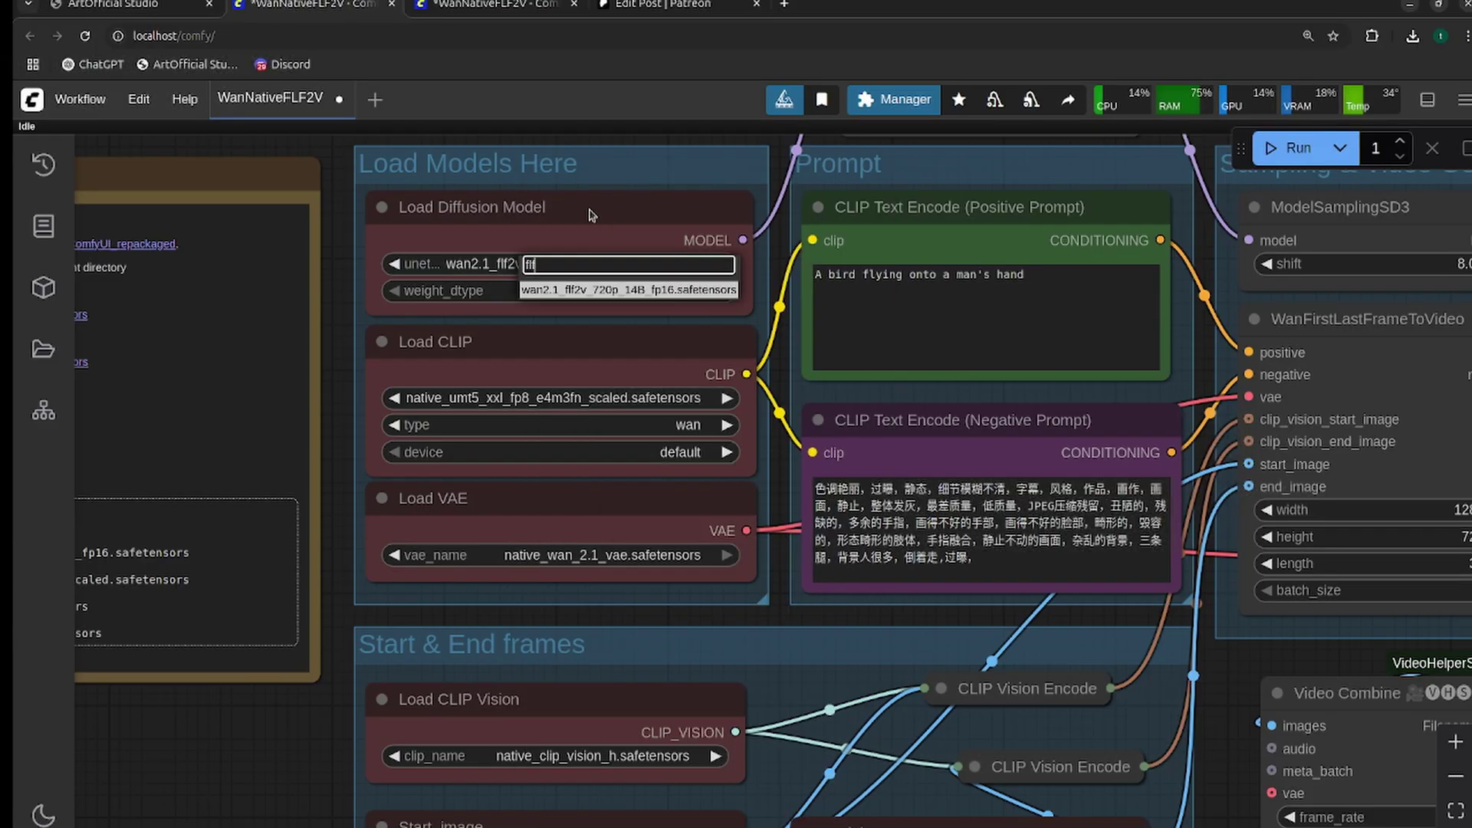
{"action": "left_click", "coordinate": [615, 289]}
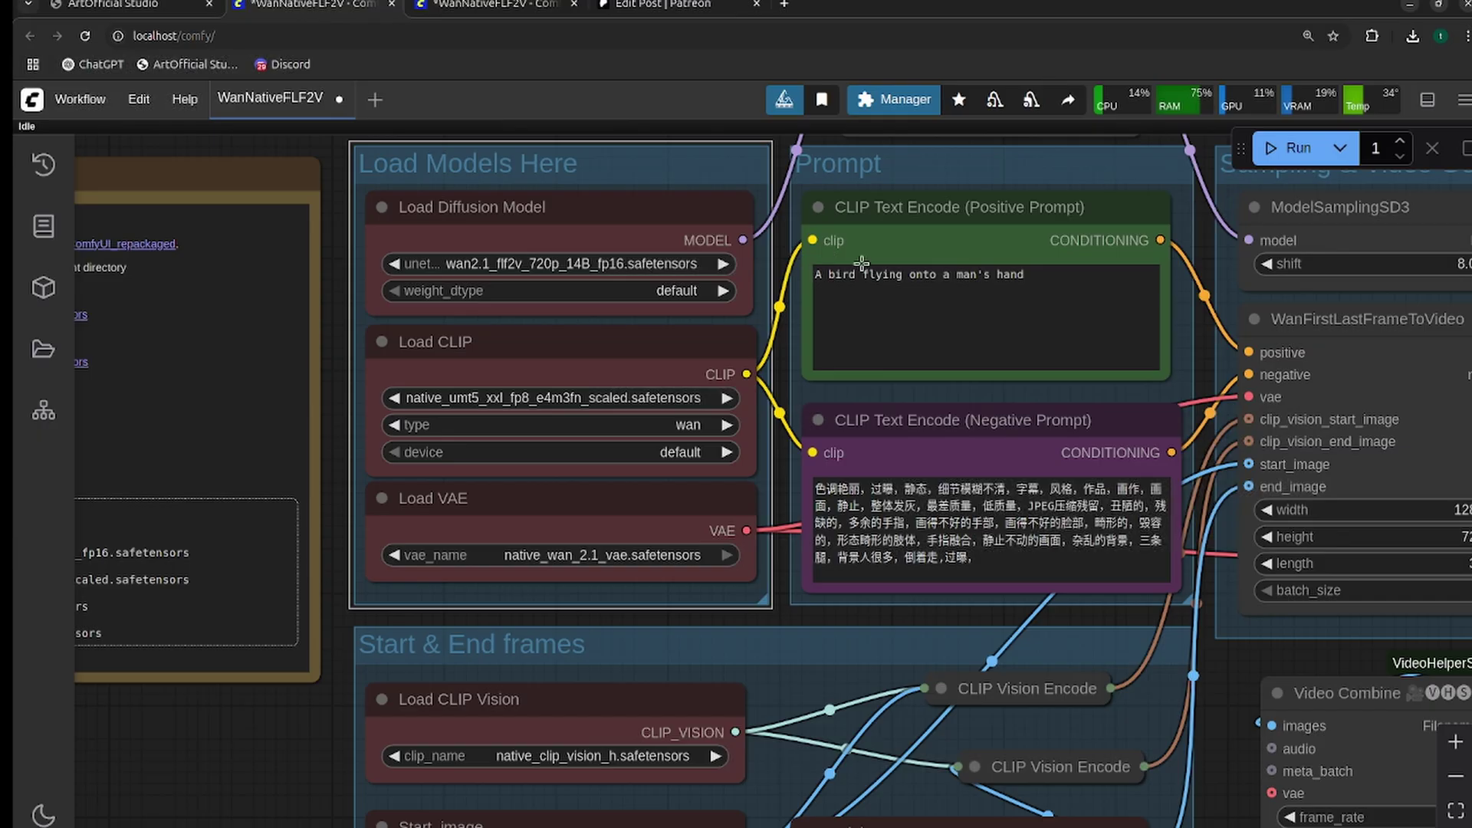
Check the available weight_dtype, text encoder and VAE options in the model loader nodes.
{"action": "left_click", "coordinate": [635, 290]}
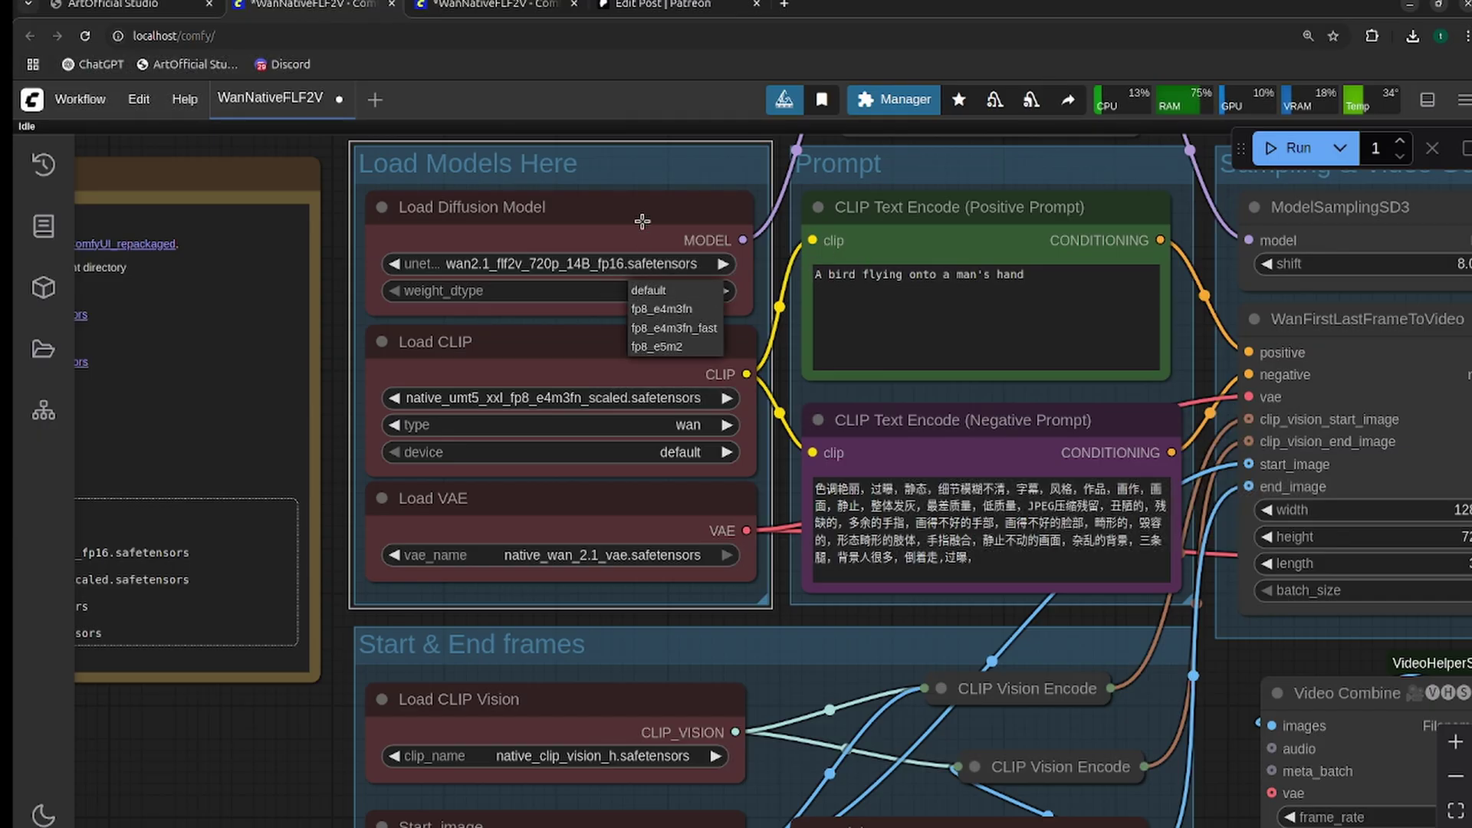
{"action": "left_click", "coordinate": [632, 397]}
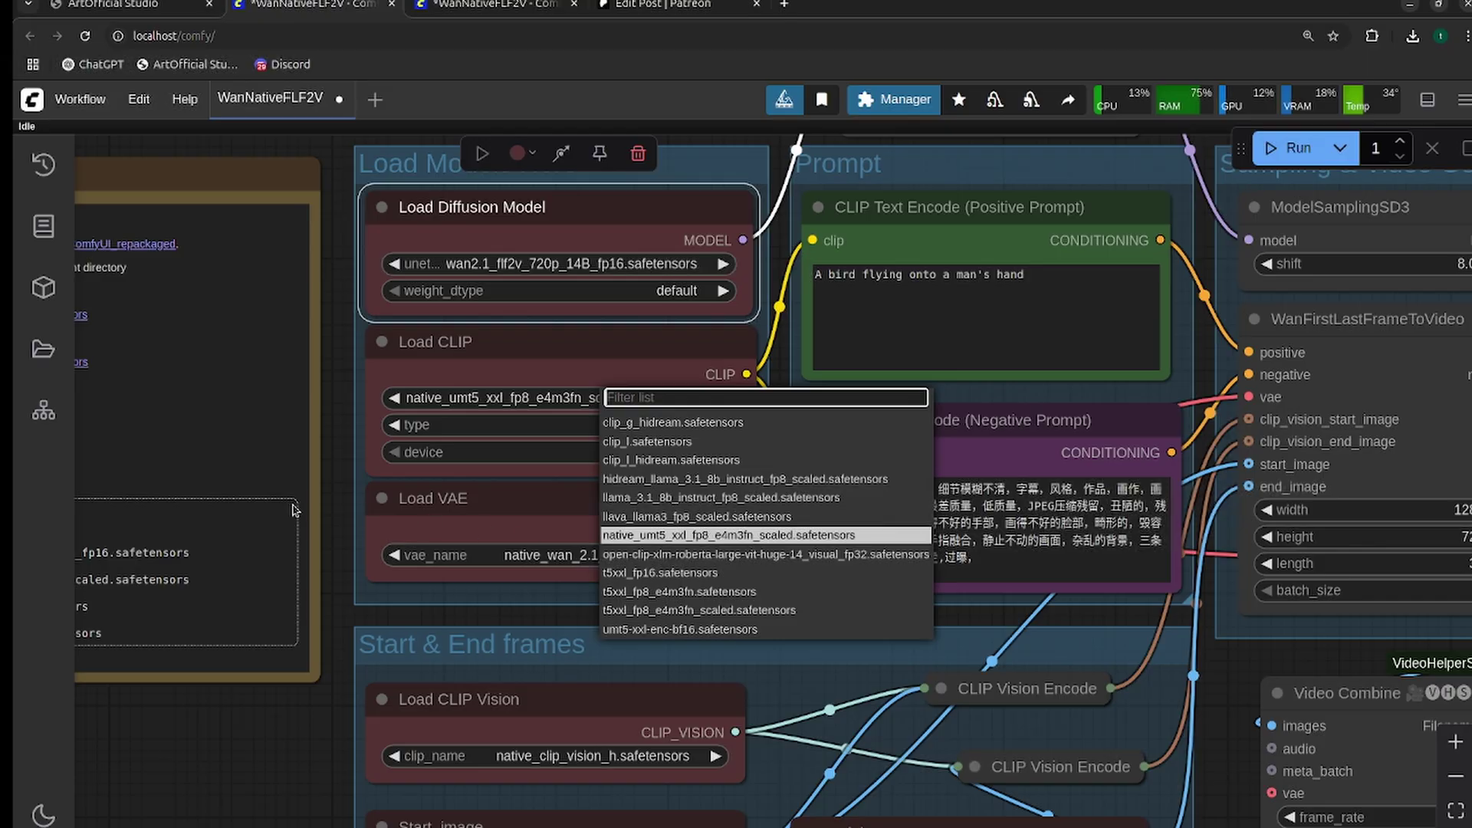
{"action": "left_click", "coordinate": [341, 491]}
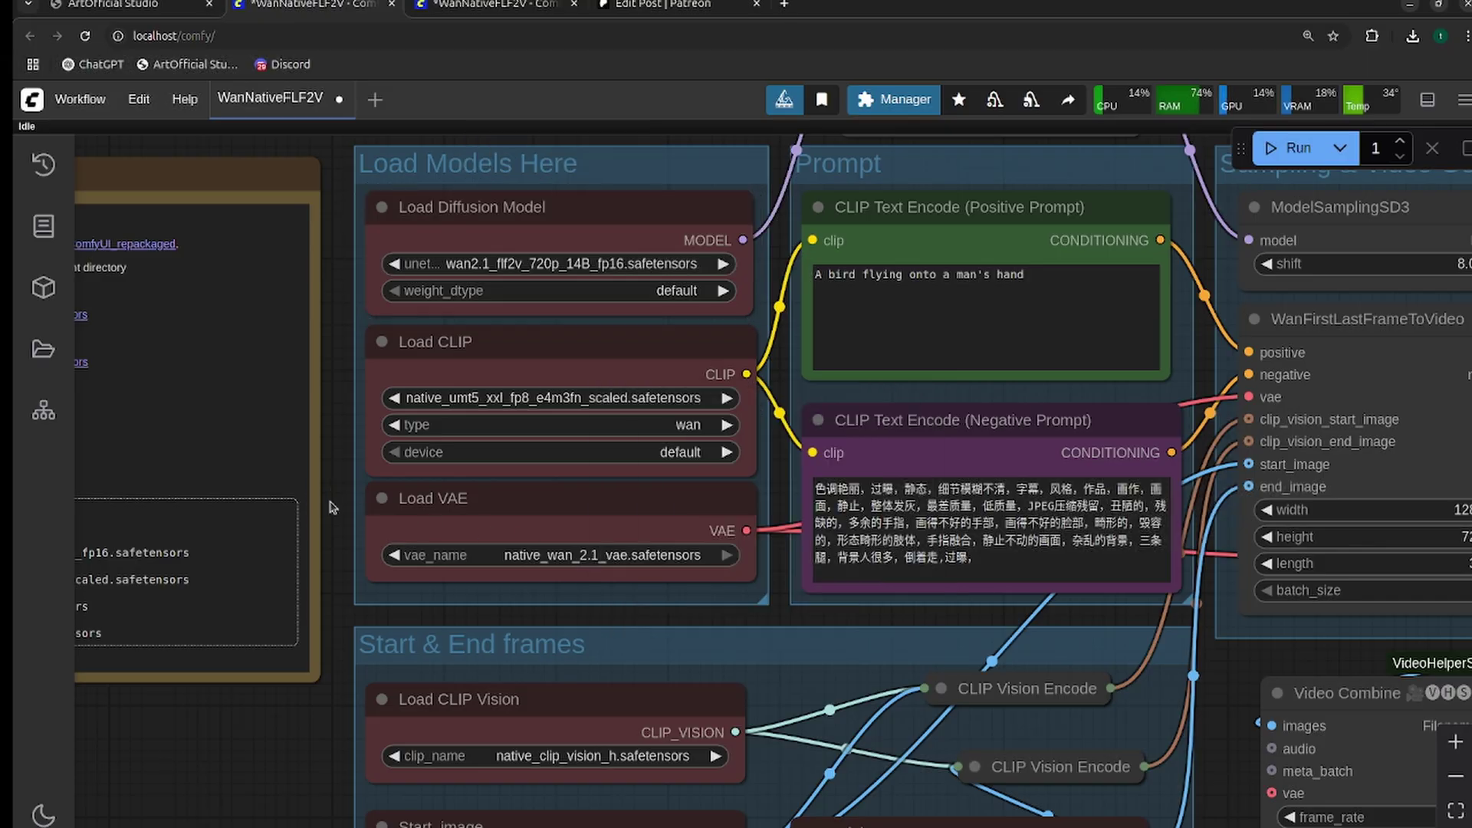
{"action": "left_click", "coordinate": [548, 357]}
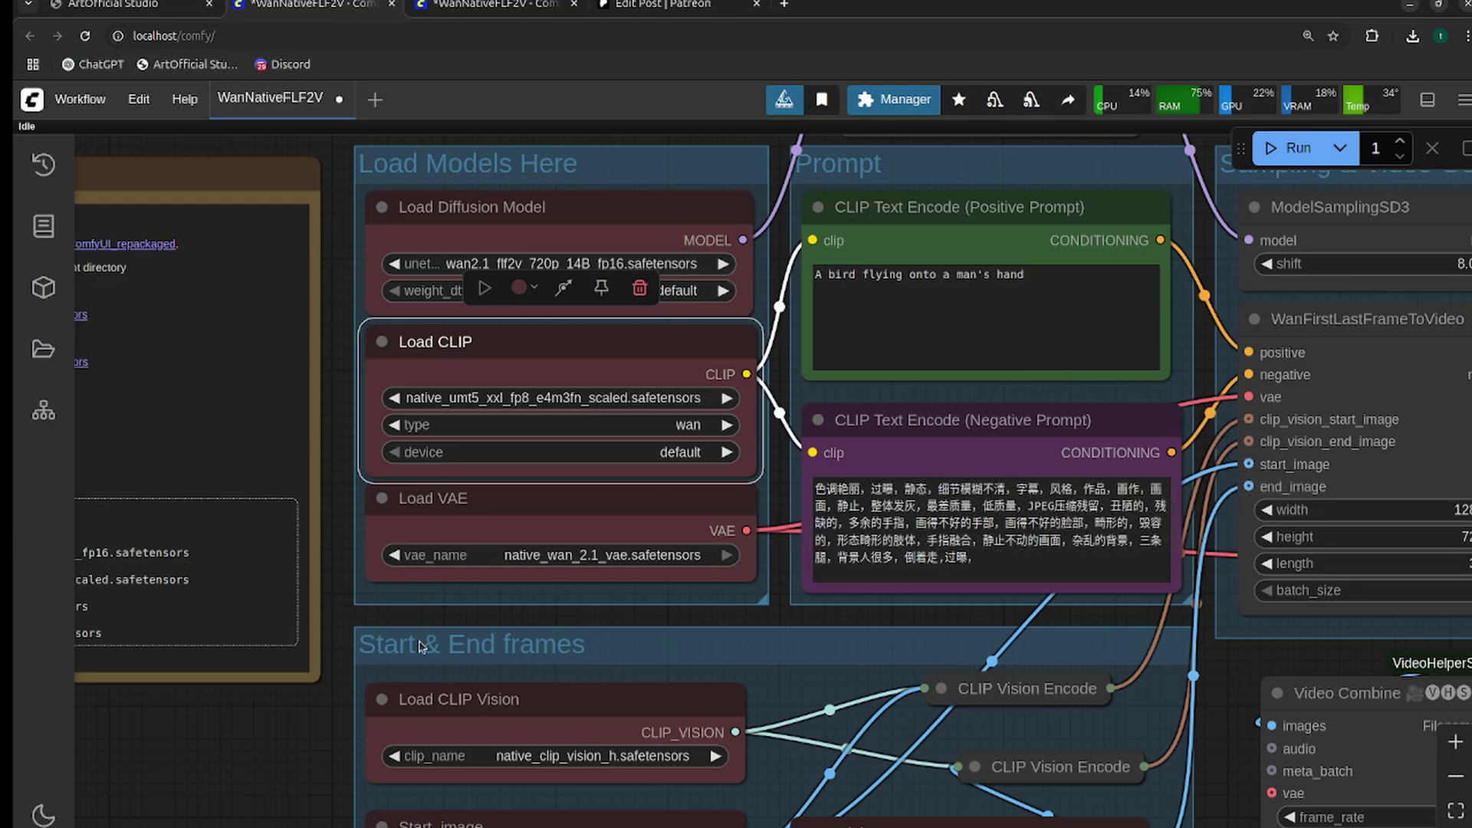
{"action": "left_click", "coordinate": [552, 534]}
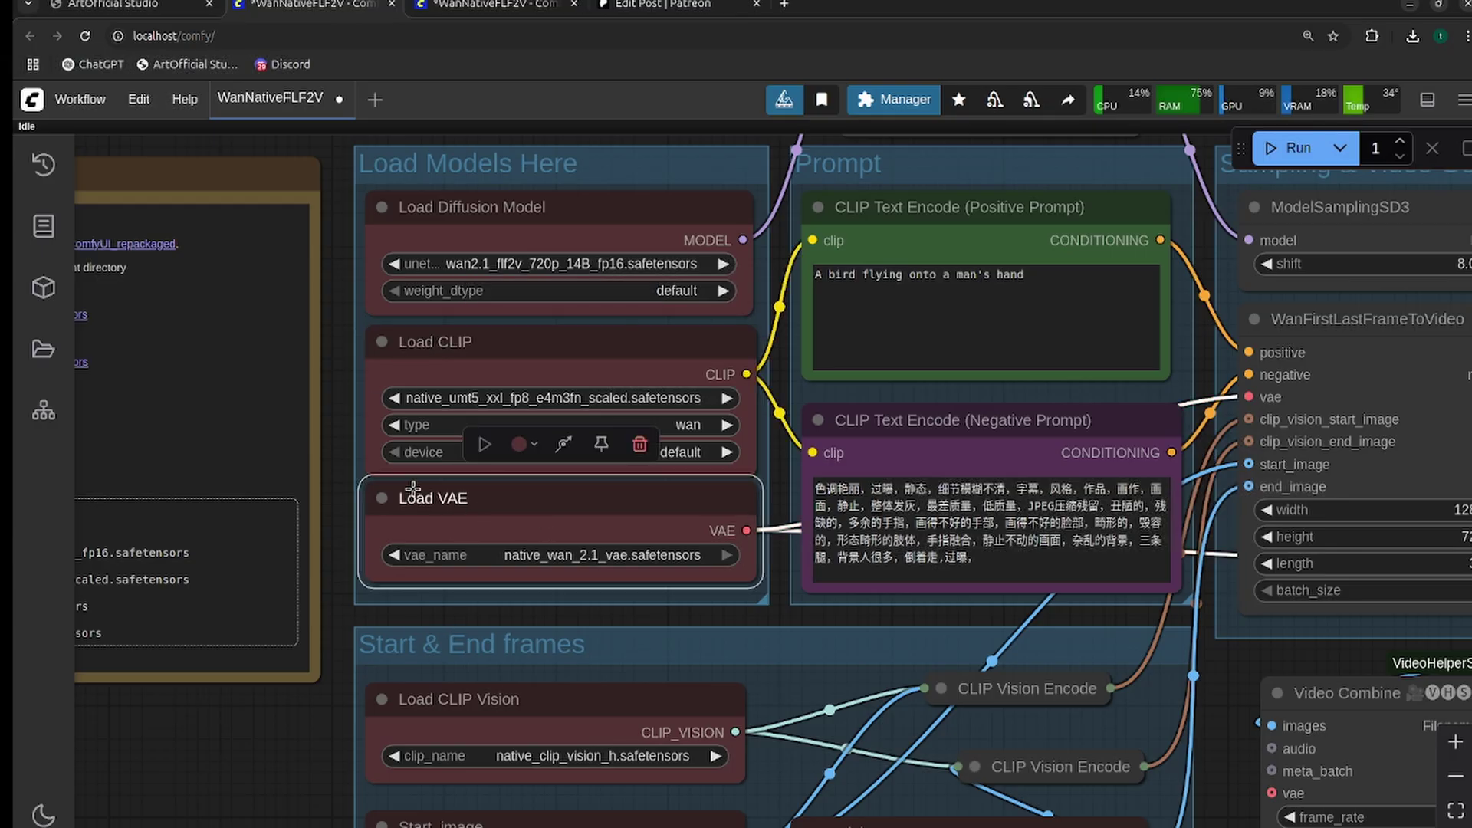
{"action": "left_click", "coordinate": [522, 557]}
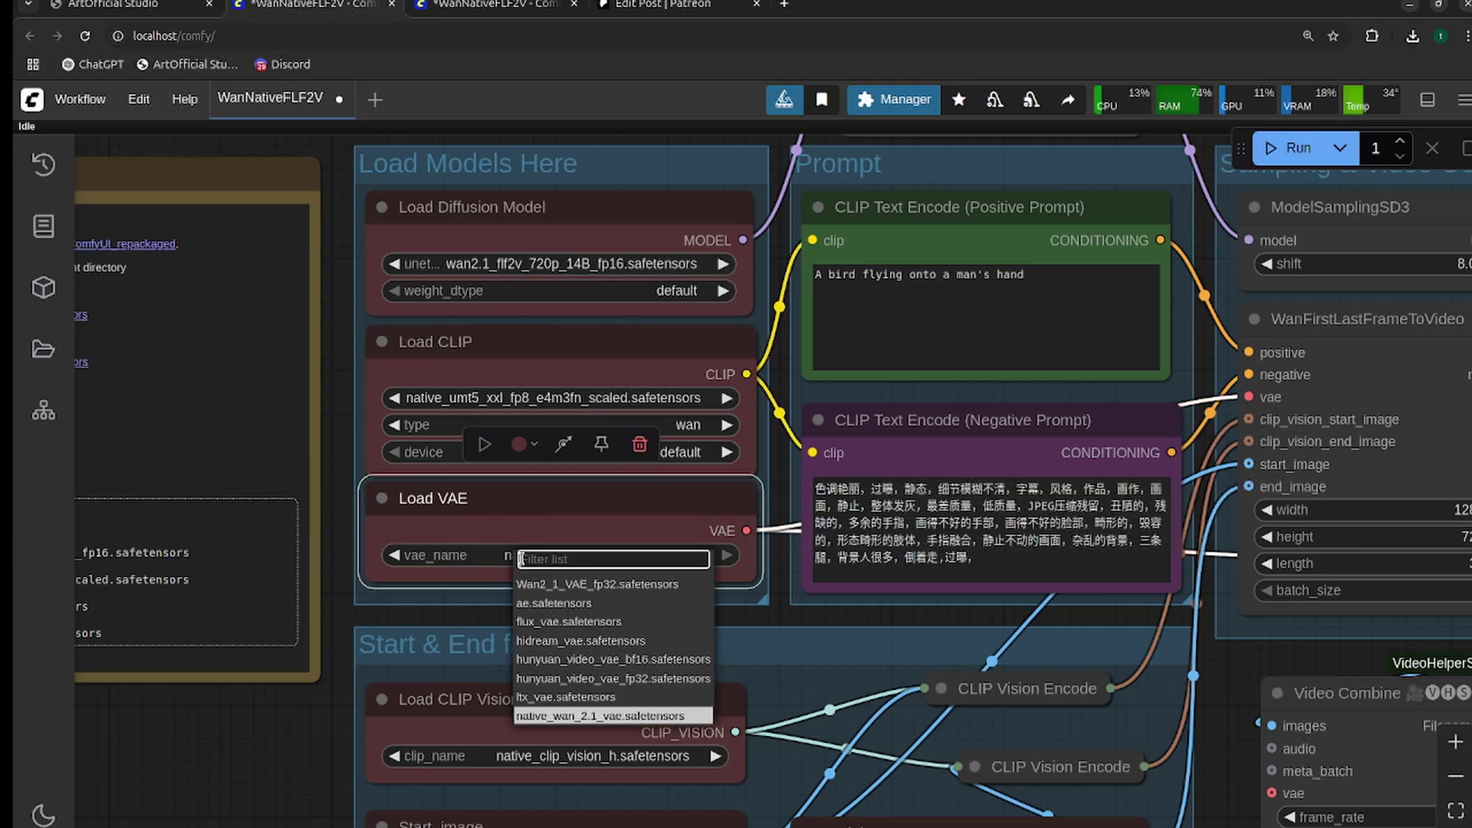
{"action": "left_click", "coordinate": [336, 601]}
Select native_clip_vision_h.safetensors as the model in the Load CLIP Vision node.
{"action": "scroll", "coordinate": [321, 805], "scroll_direction": "up", "scroll_amount": 2}
{"action": "left_click_drag", "start_coordinate": [321, 806], "coordinate": [241, 503]}
{"action": "left_click", "coordinate": [523, 447]}
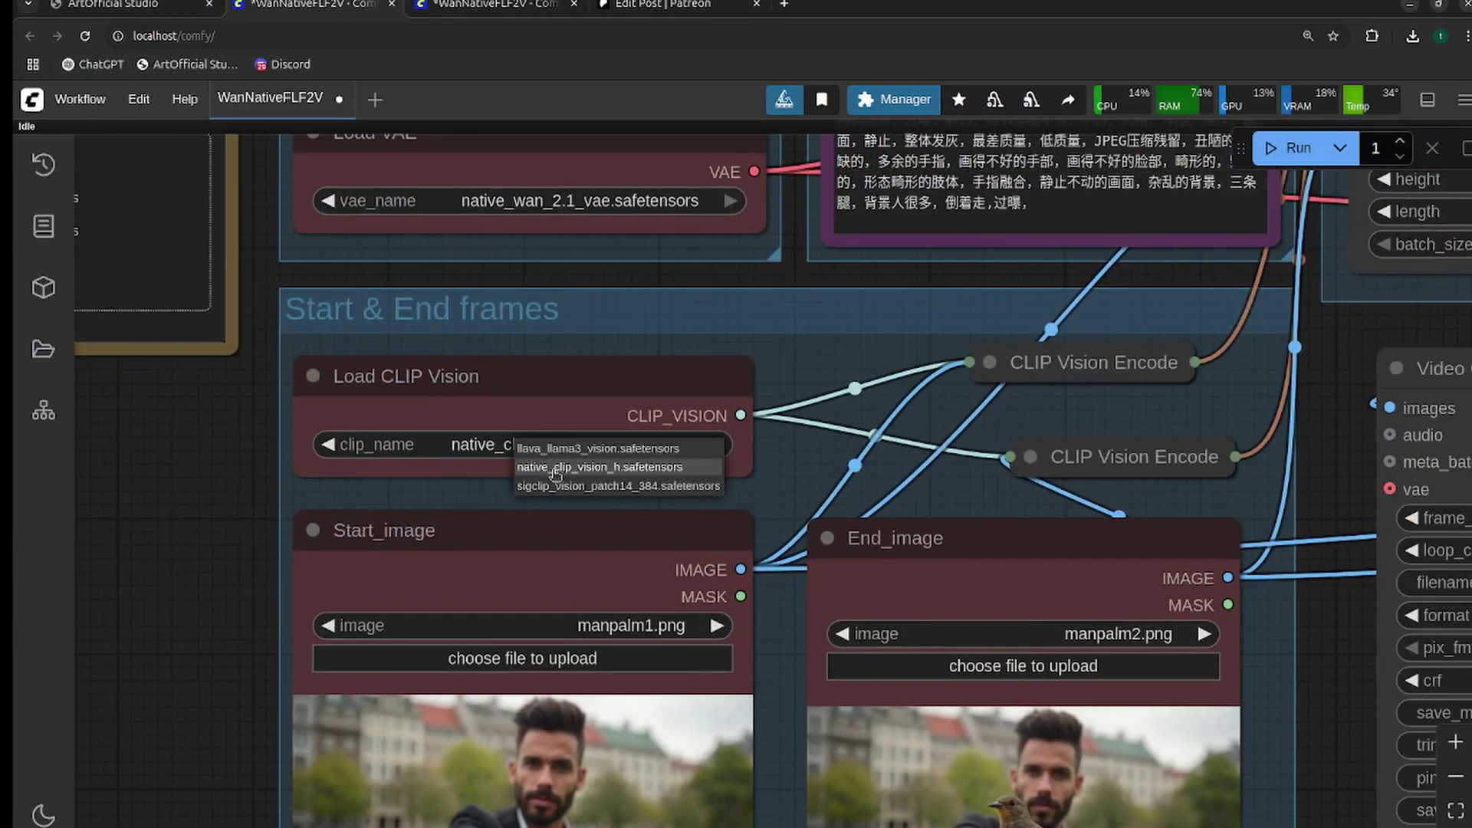
{"action": "left_click", "coordinate": [555, 469]}
Set the length in the WanFirstLastFrameToVideo node to 61.
{"action": "scroll", "coordinate": [475, 491], "scroll_direction": "down", "scroll_amount": 3}
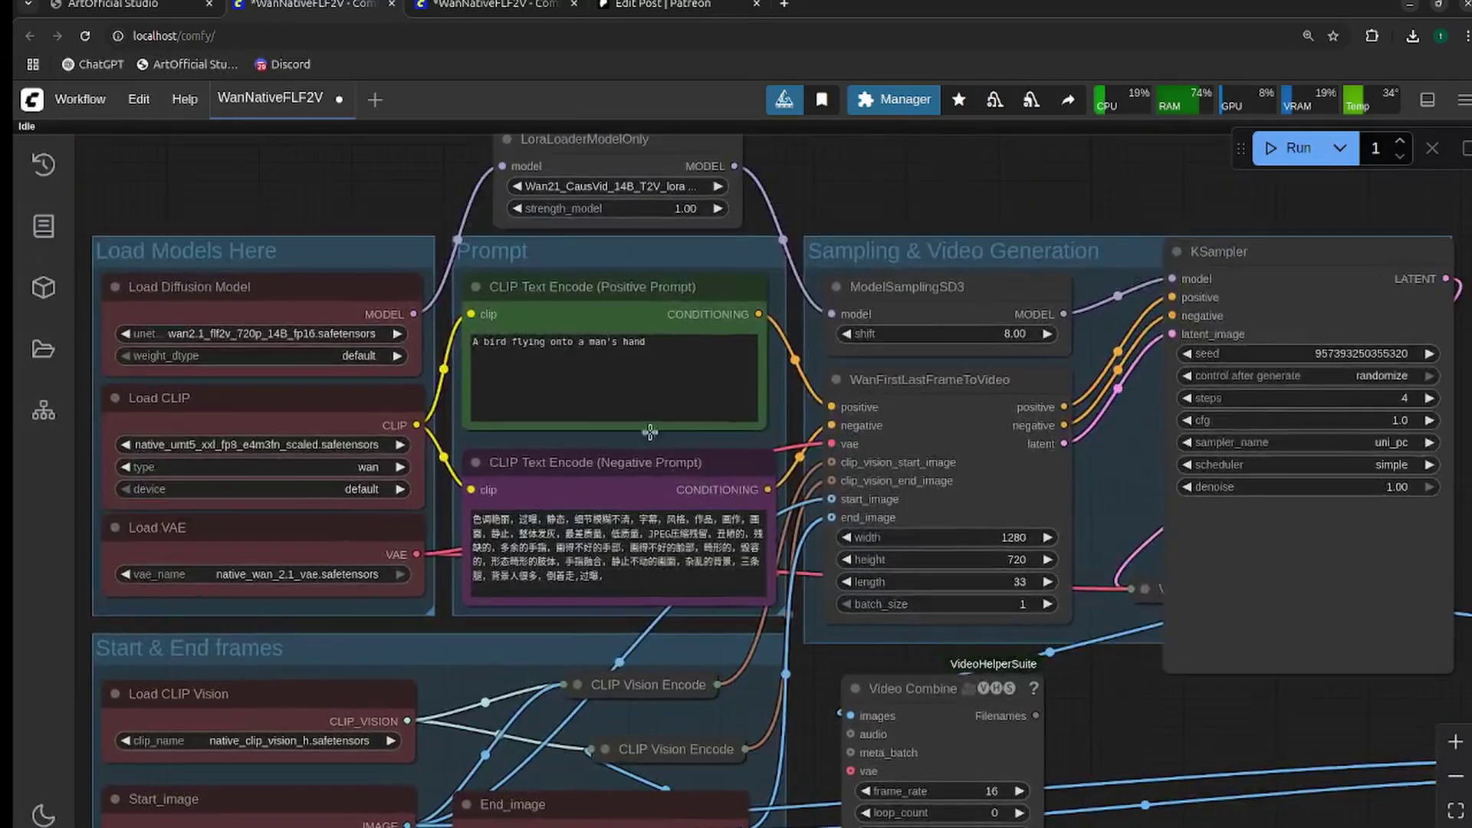
{"action": "left_click_drag", "start_coordinate": [861, 204], "coordinate": [798, 272]}
{"action": "scroll", "coordinate": [701, 315], "scroll_direction": "up", "scroll_amount": 3}
{"action": "scroll", "coordinate": [798, 298], "scroll_direction": "down", "scroll_amount": 1}
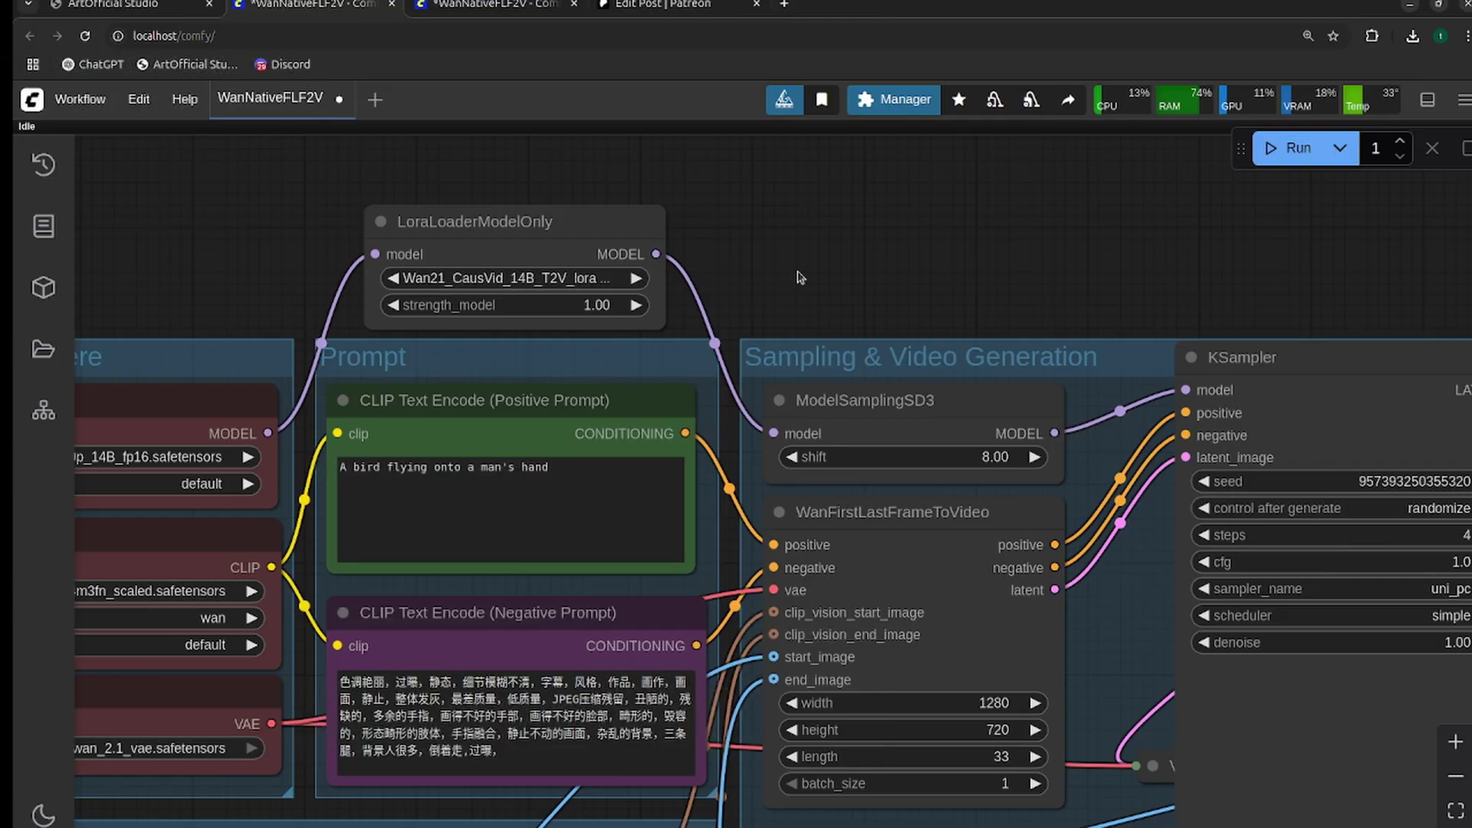
{"action": "left_click_drag", "start_coordinate": [910, 281], "coordinate": [651, 220]}
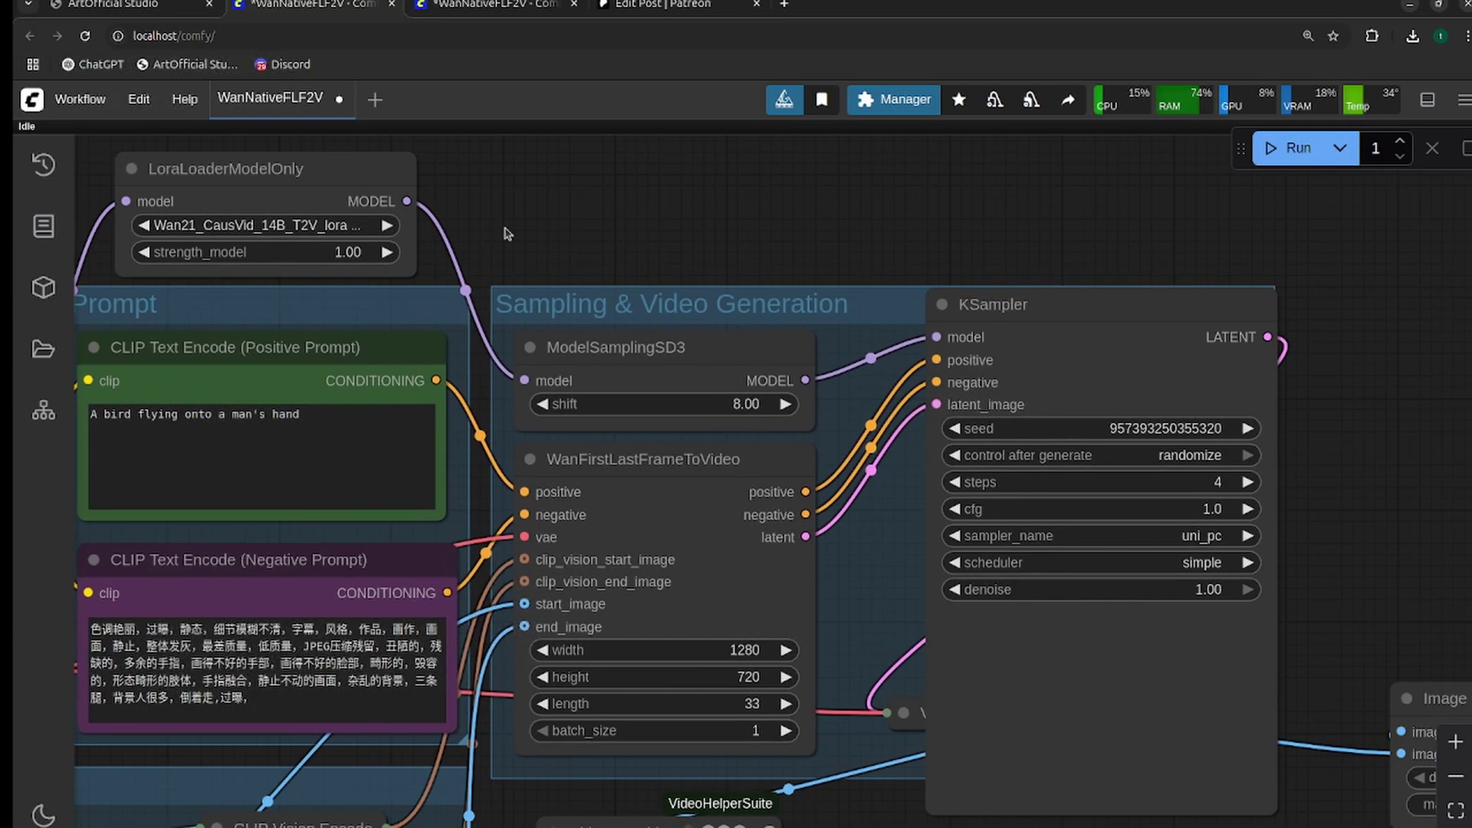
{"action": "left_click_drag", "start_coordinate": [553, 230], "coordinate": [561, 83]}
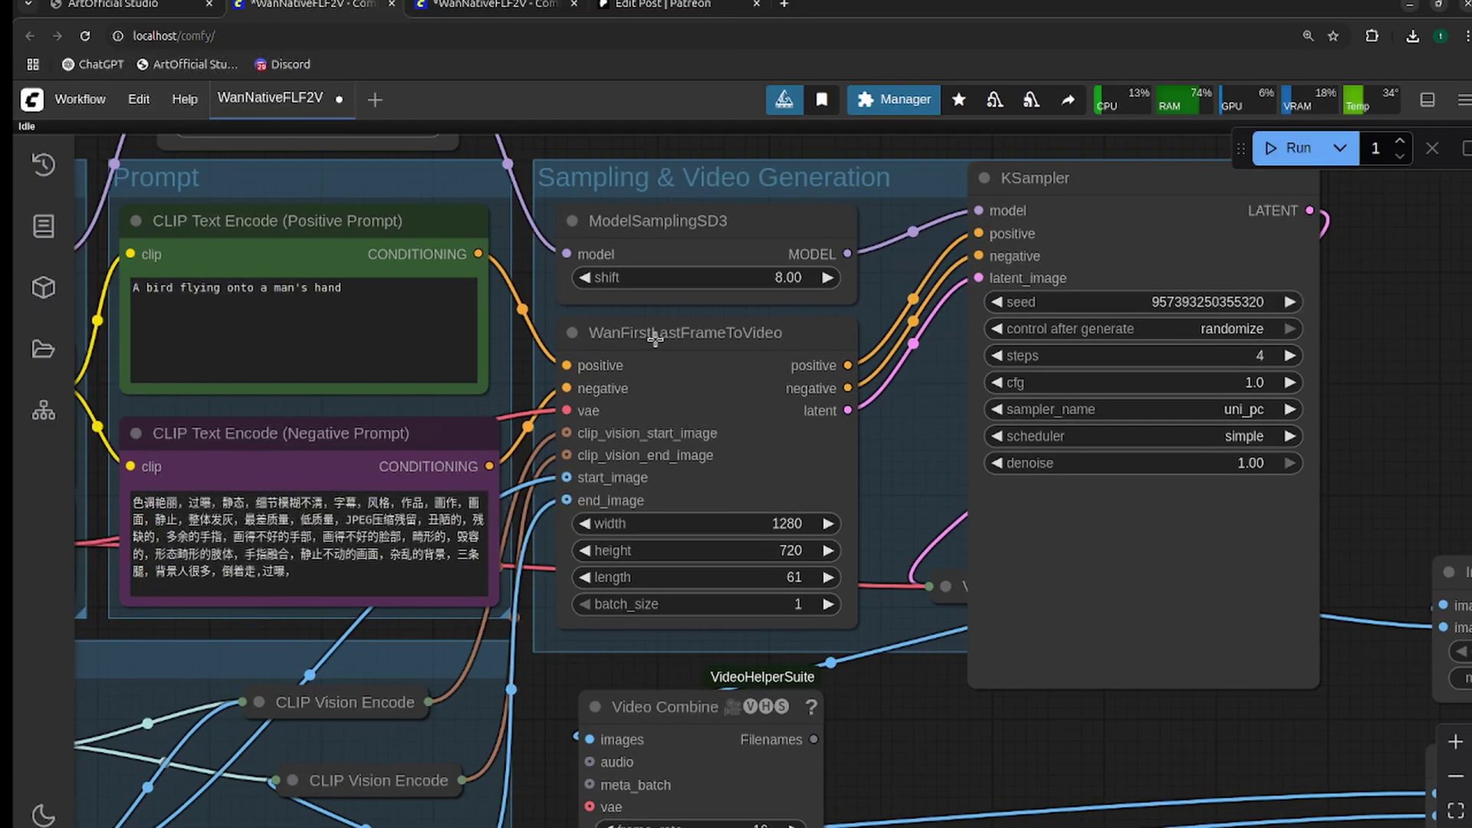
{"action": "scroll", "coordinate": [844, 621], "scroll_direction": "up", "scroll_amount": 2}
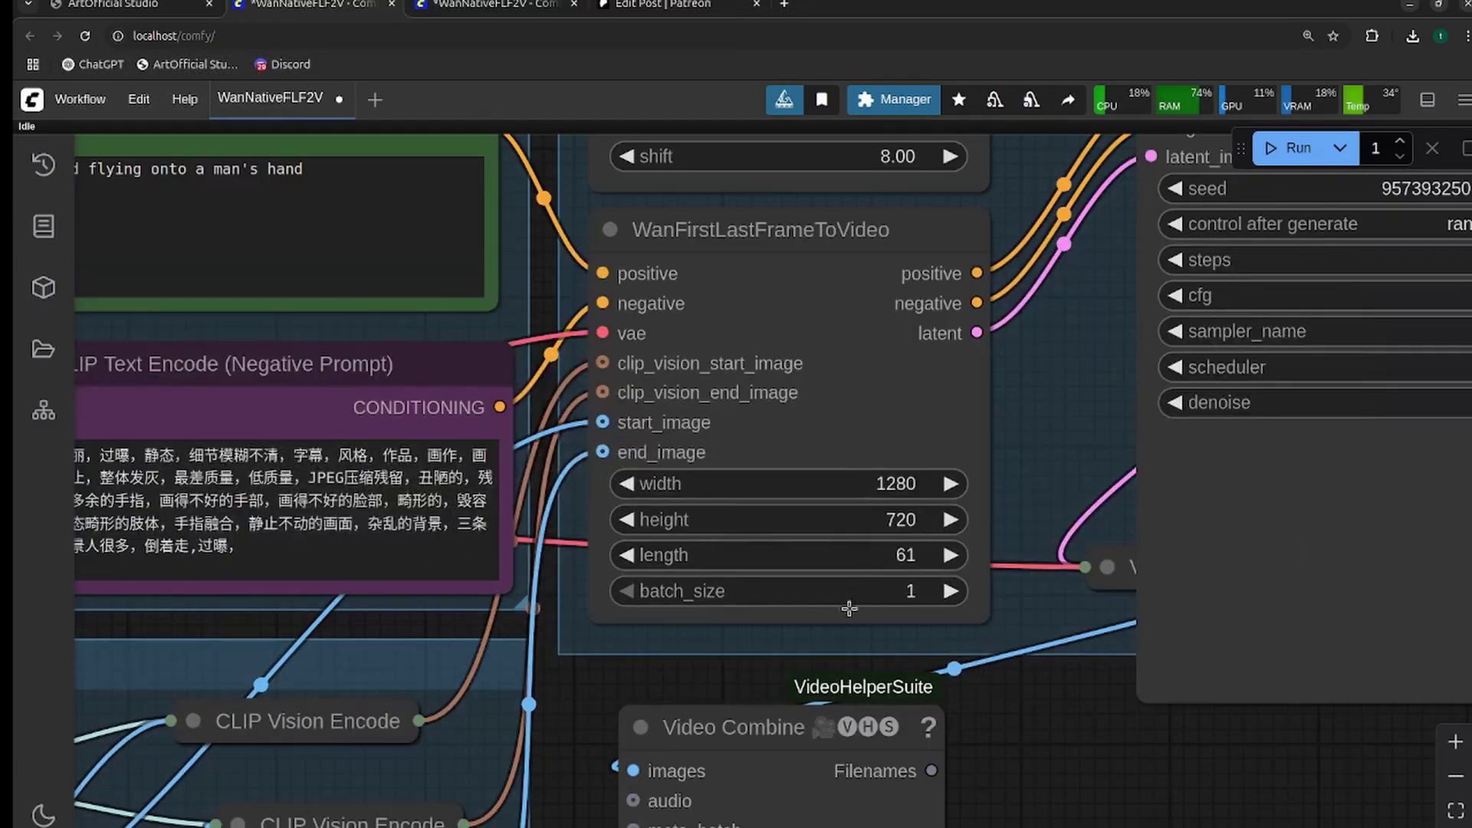
{"action": "left_click", "coordinate": [868, 560]}
{"action": "left_click", "coordinate": [961, 709]}
{"action": "left_click", "coordinate": [829, 553]}
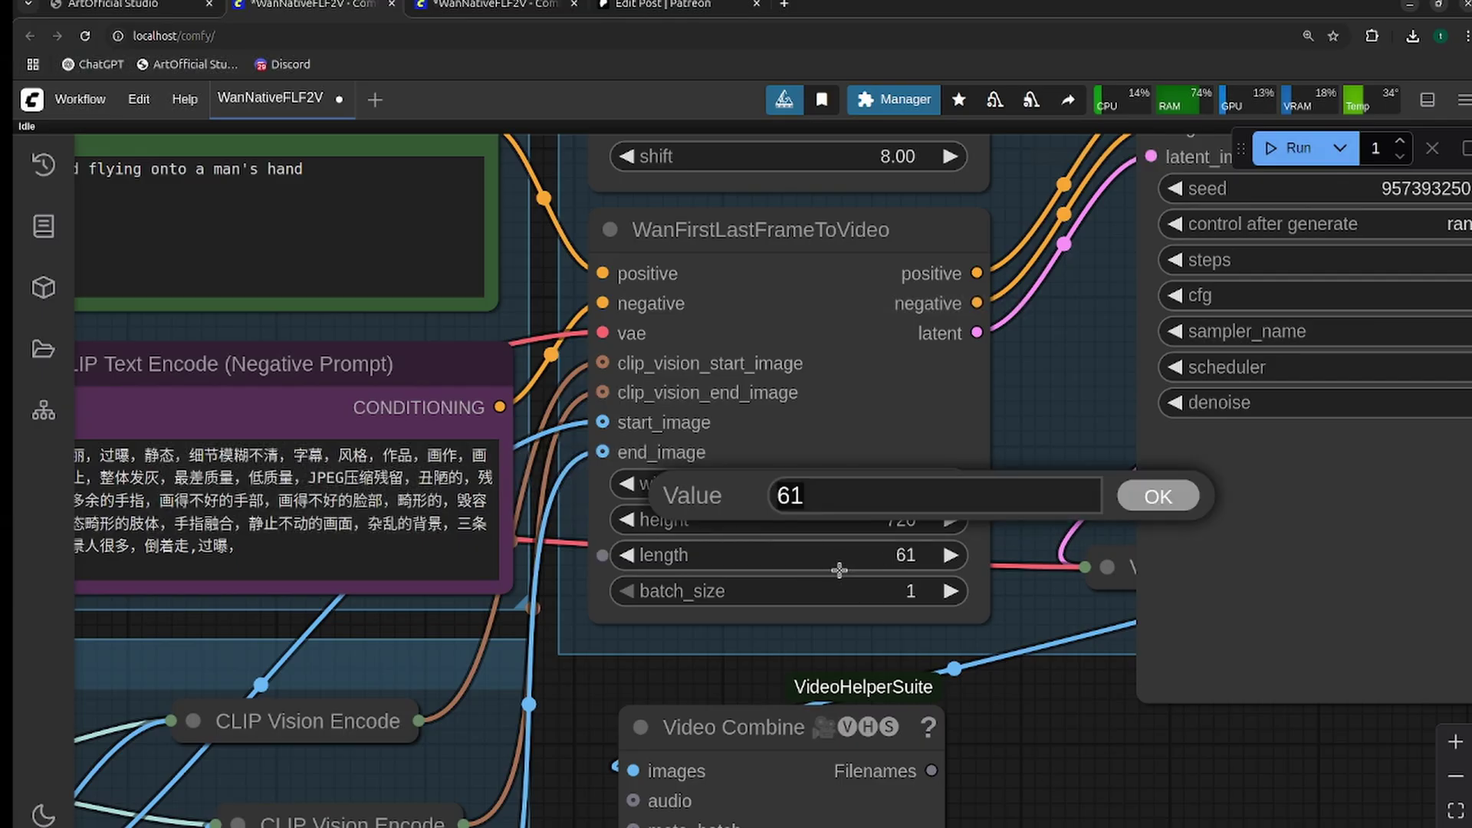
{"action": "key", "text": "Escape"}
Look over the KSampler settings and run the workflow to generate the video.
{"action": "scroll", "coordinate": [838, 565], "scroll_direction": "down", "scroll_amount": 4}
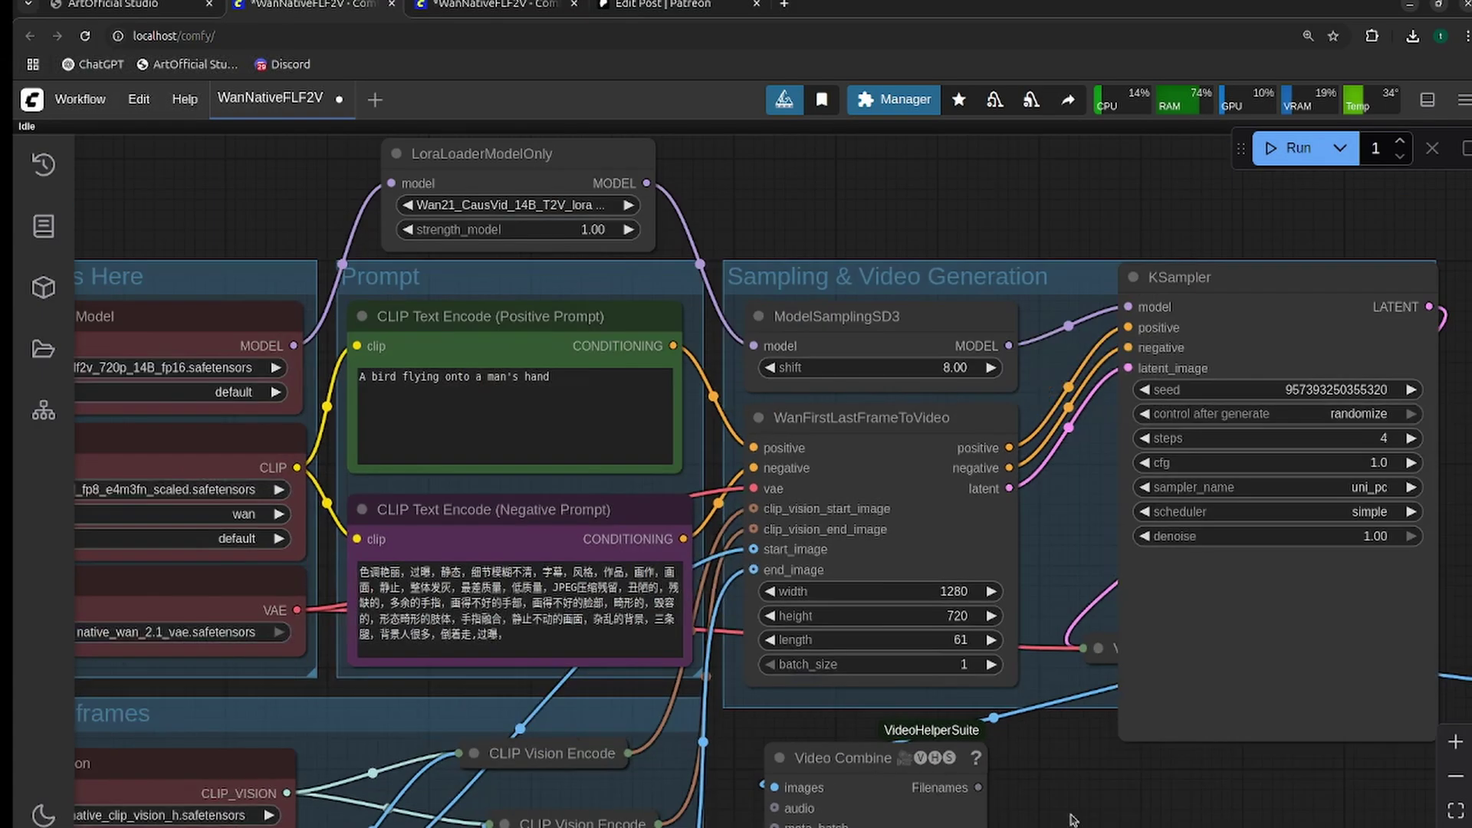
{"action": "left_click_drag", "start_coordinate": [1050, 781], "coordinate": [740, 772]}
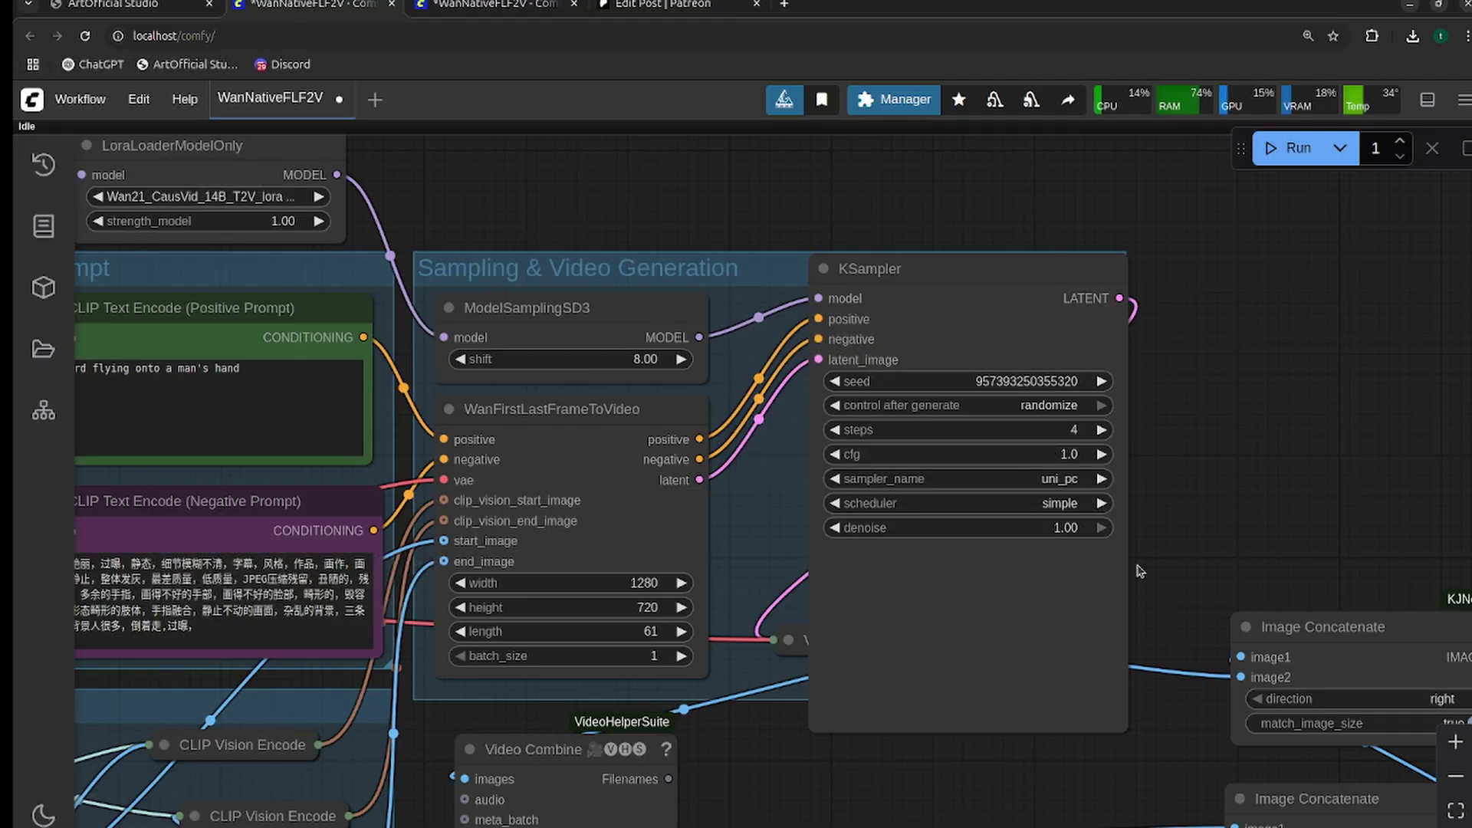
{"action": "left_click_drag", "start_coordinate": [1179, 522], "coordinate": [1206, 513]}
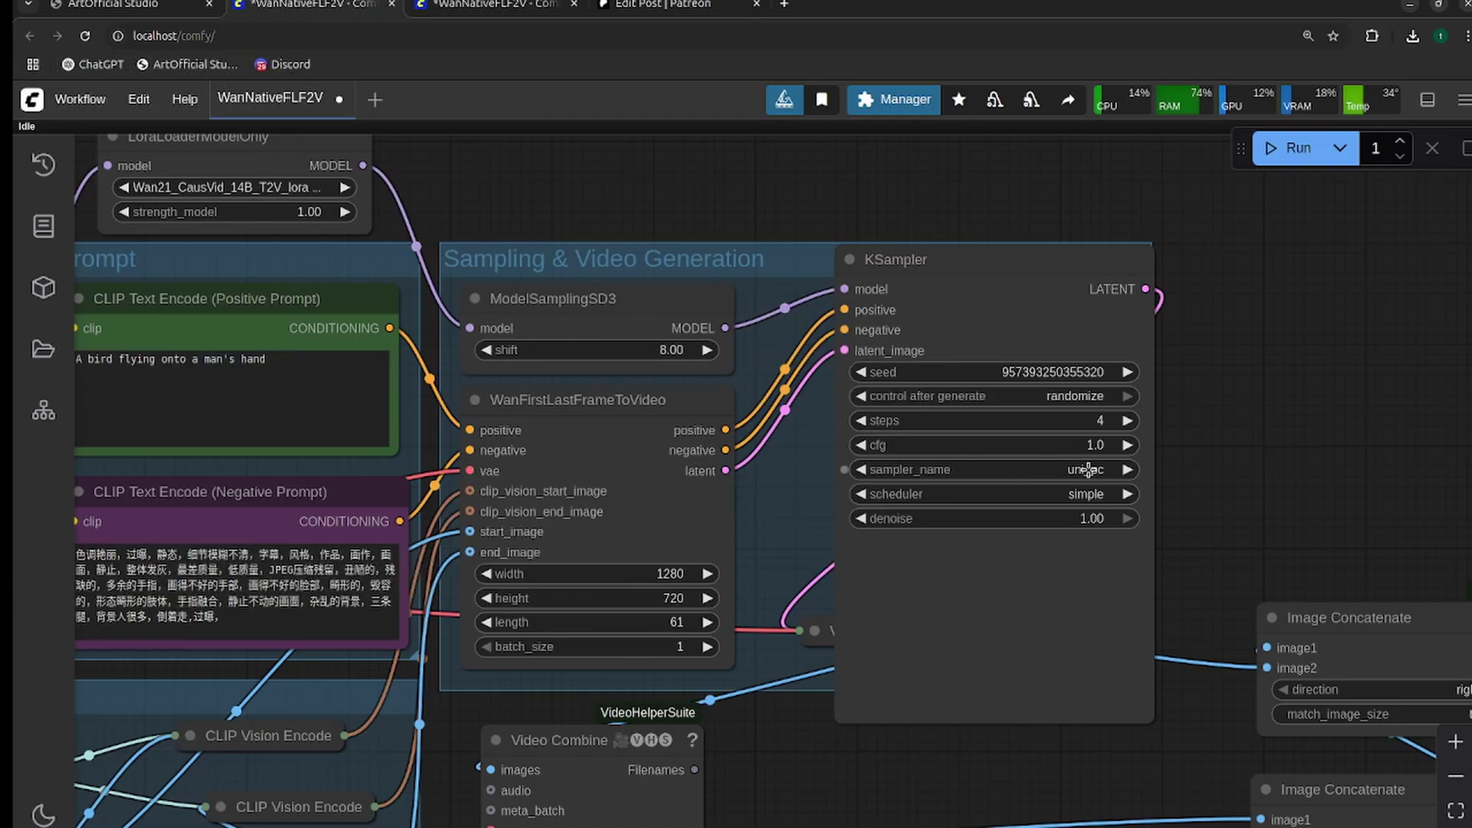
{"action": "left_click_drag", "start_coordinate": [1251, 468], "coordinate": [1041, 409]}
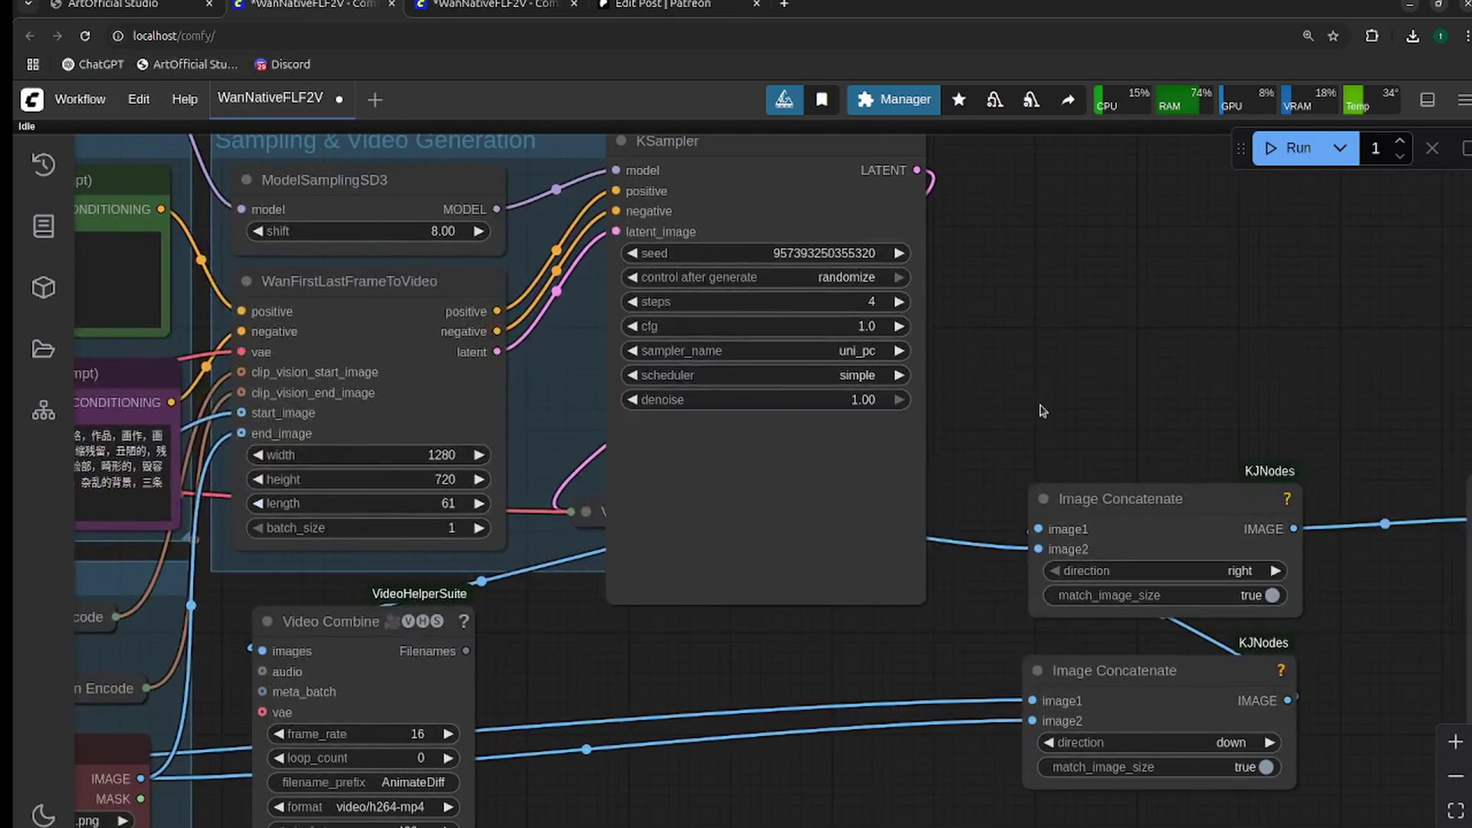
{"action": "scroll", "coordinate": [1143, 356], "scroll_direction": "down", "scroll_amount": 3}
{"action": "left_click_drag", "start_coordinate": [1143, 355], "coordinate": [1229, 316]}
{"action": "scroll", "coordinate": [996, 691], "scroll_direction": "down", "scroll_amount": 1}
{"action": "key", "text": "ctrl+Return"}
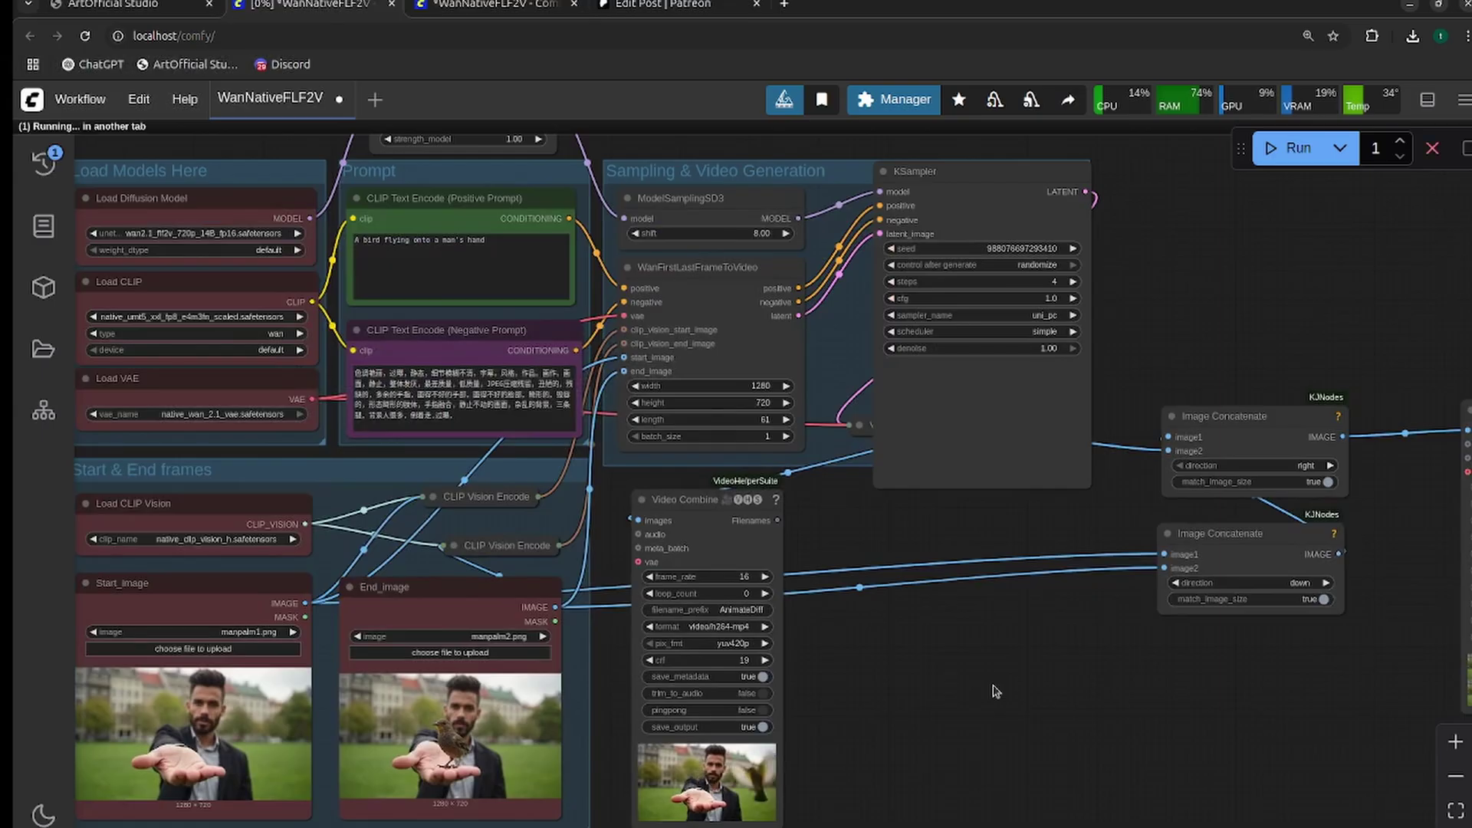
Inspect the text in the positive prompt node while the workflow is running.
{"action": "scroll", "coordinate": [490, 344], "scroll_direction": "up", "scroll_amount": 5}
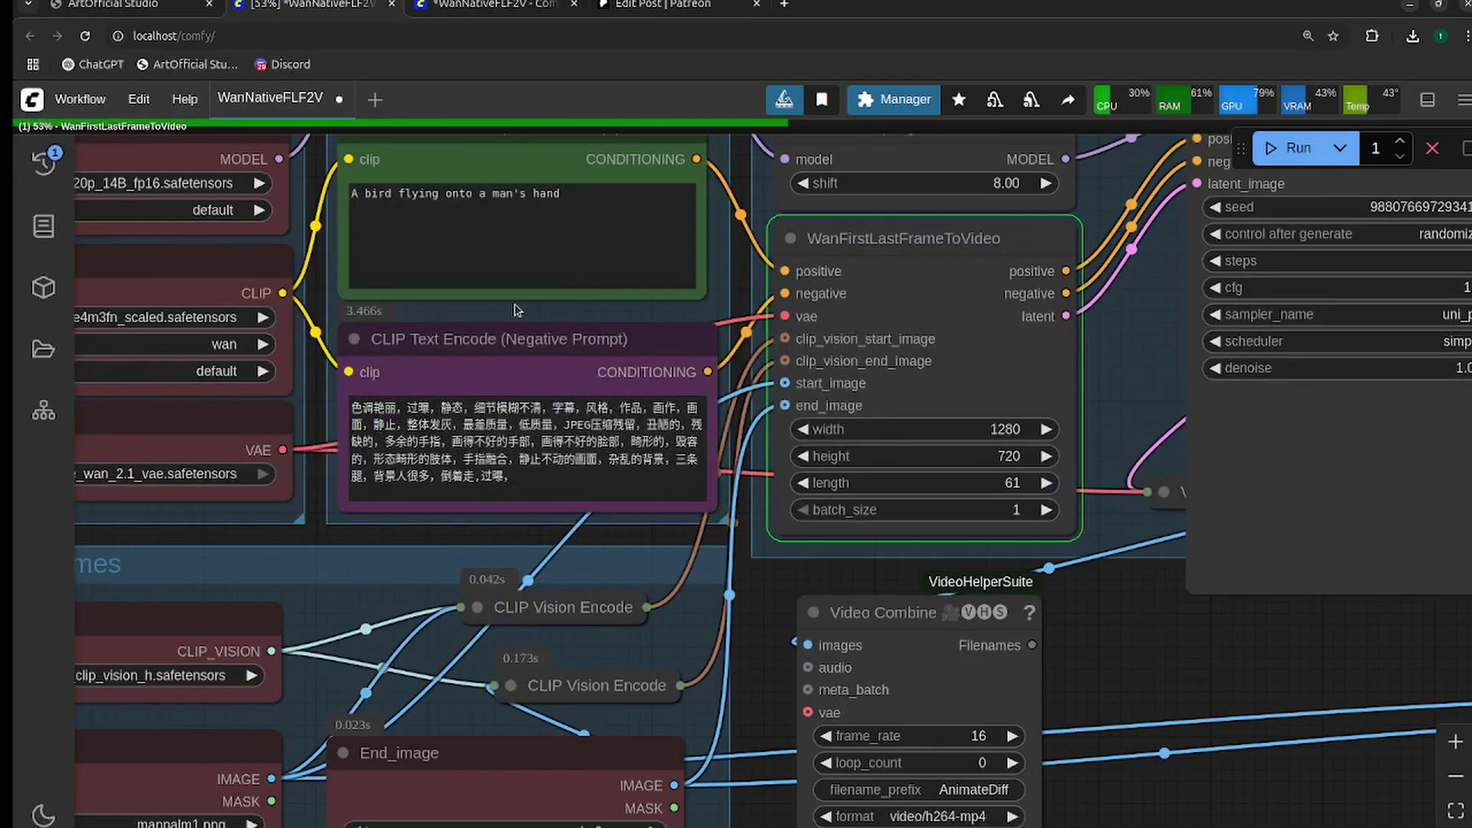
{"action": "left_click", "coordinate": [563, 197]}
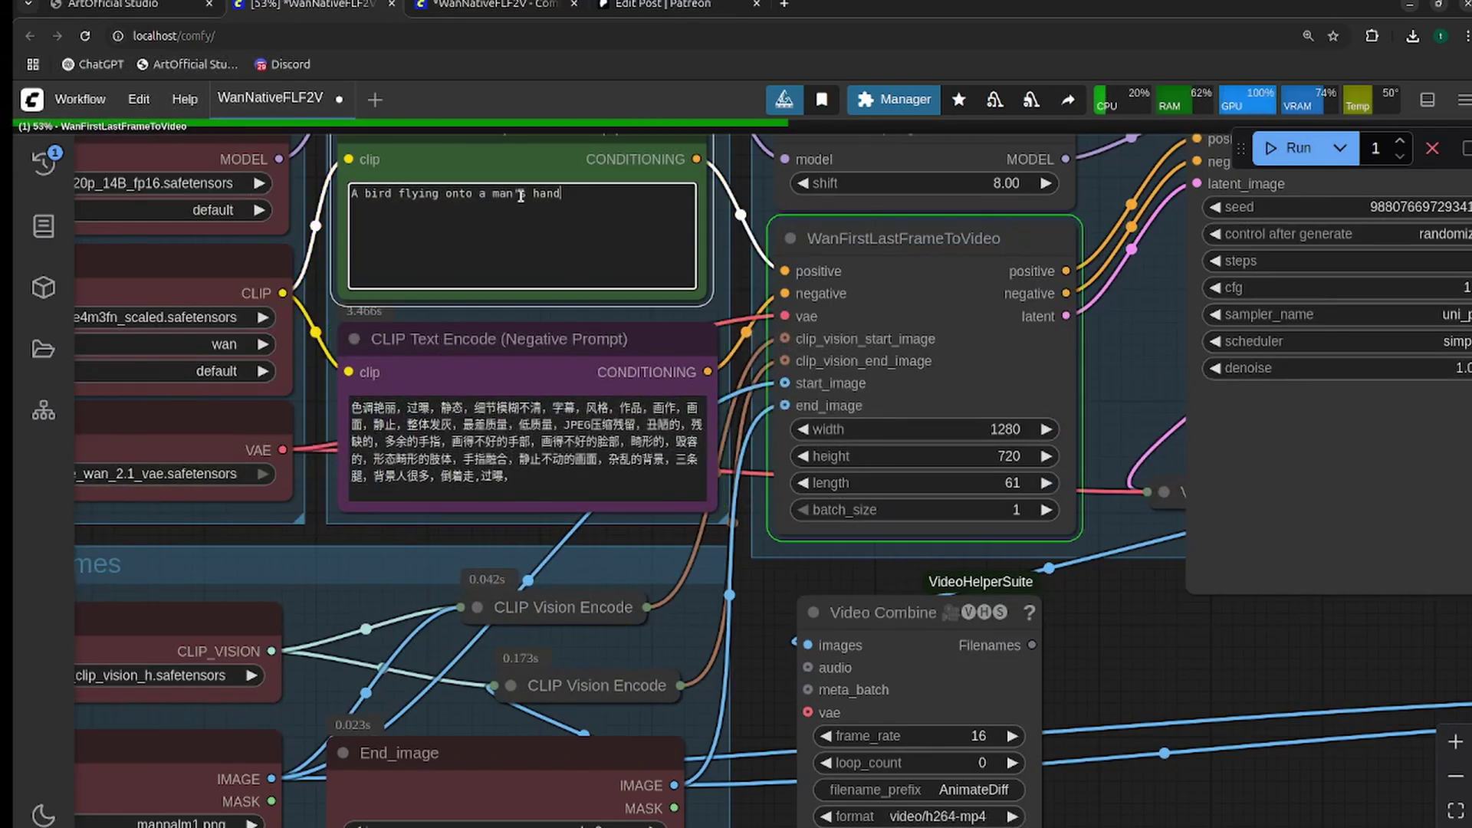
{"action": "scroll", "coordinate": [956, 583], "scroll_direction": "down", "scroll_amount": 3}
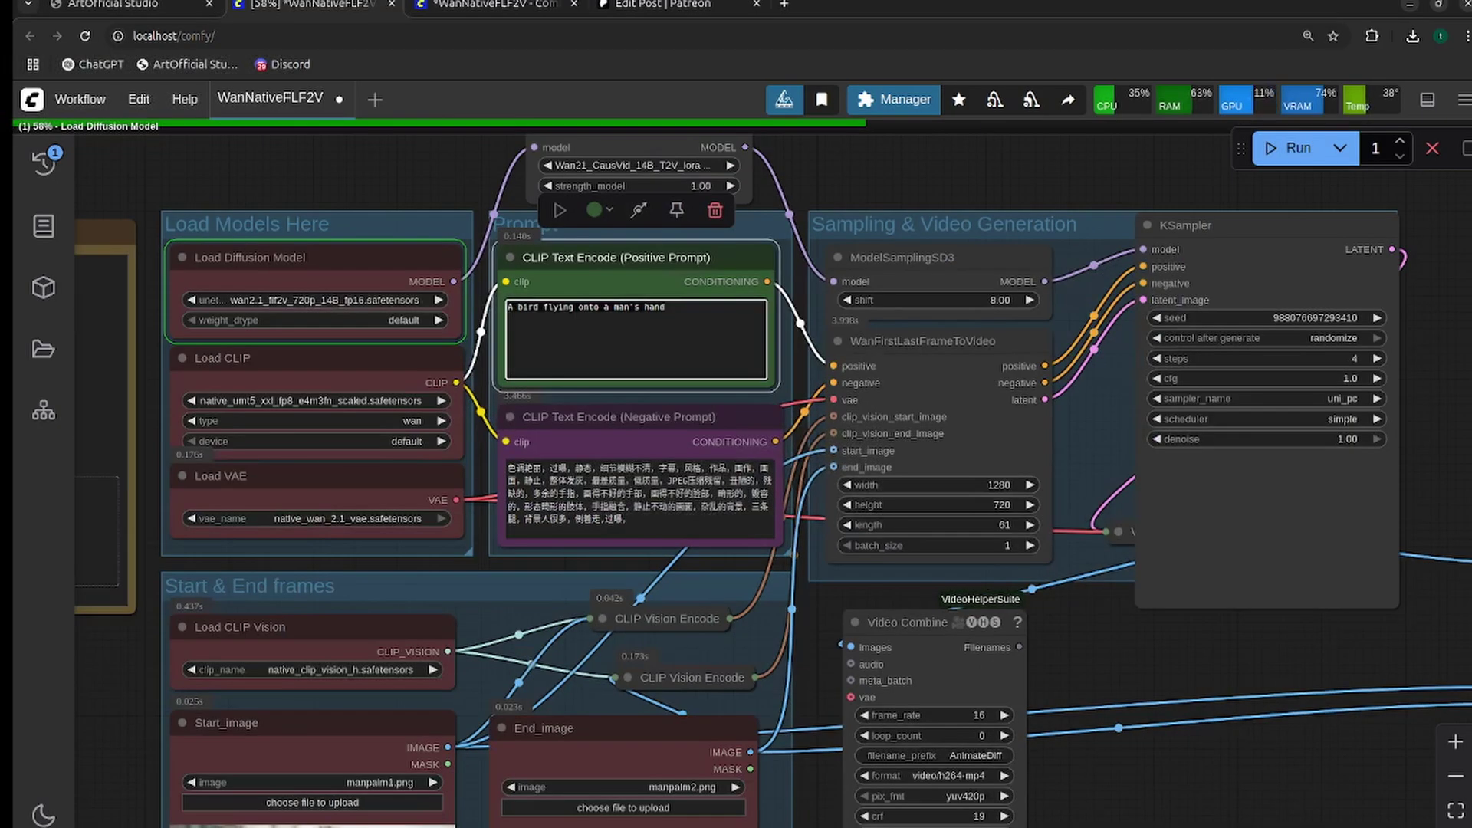
Examine the generated bird video in the Video Combine preview and in the side-by-side comparison with the start and end images.
{"action": "left_click_drag", "start_coordinate": [1183, 824], "coordinate": [1267, 733]}
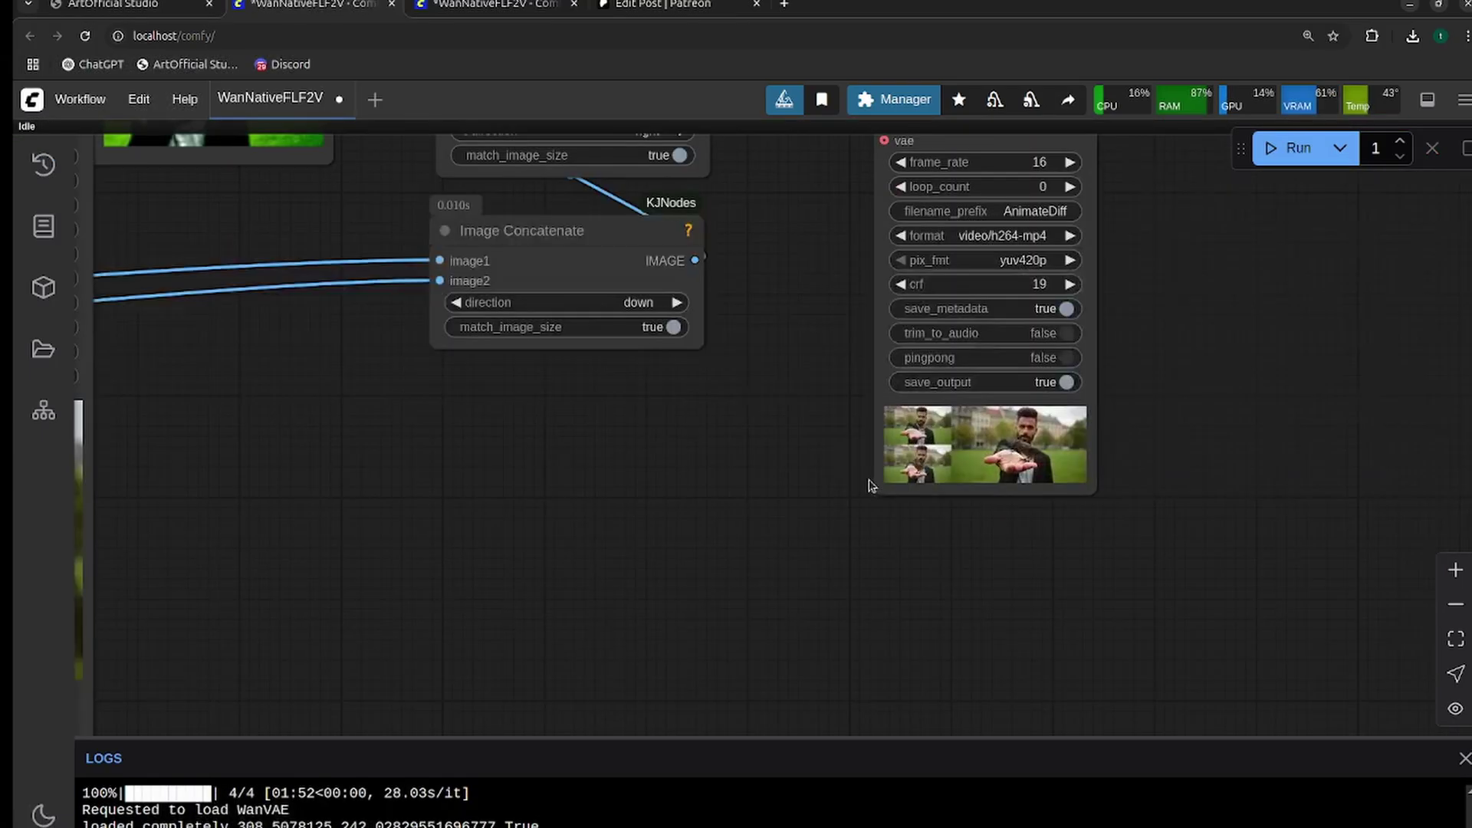
{"action": "scroll", "coordinate": [871, 485], "scroll_direction": "down", "scroll_amount": 5}
{"action": "scroll", "coordinate": [717, 559], "scroll_direction": "up", "scroll_amount": 15}
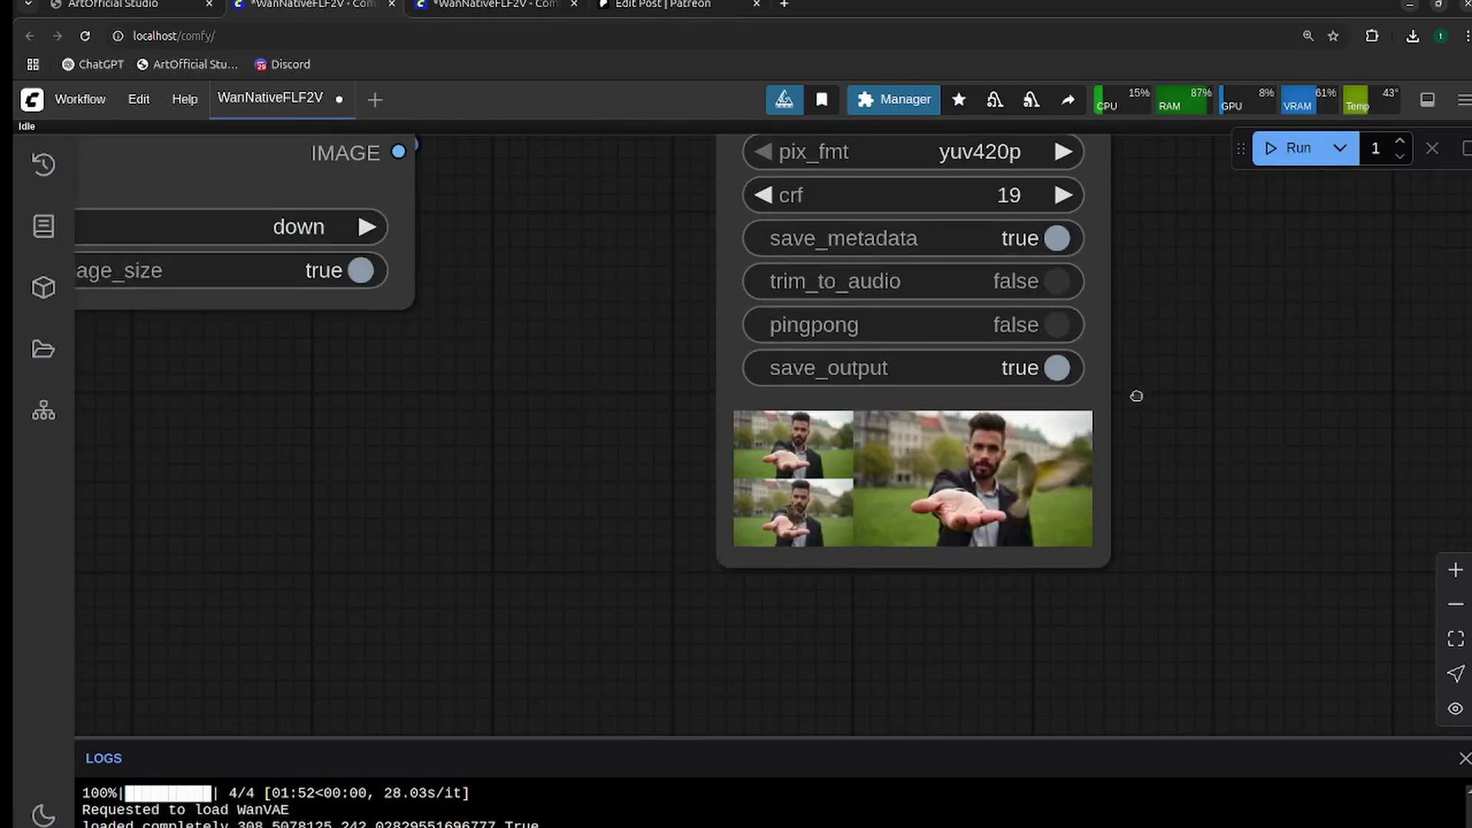
{"action": "scroll", "coordinate": [989, 511], "scroll_direction": "up", "scroll_amount": 4}
{"action": "scroll", "coordinate": [828, 452], "scroll_direction": "down", "scroll_amount": 6}
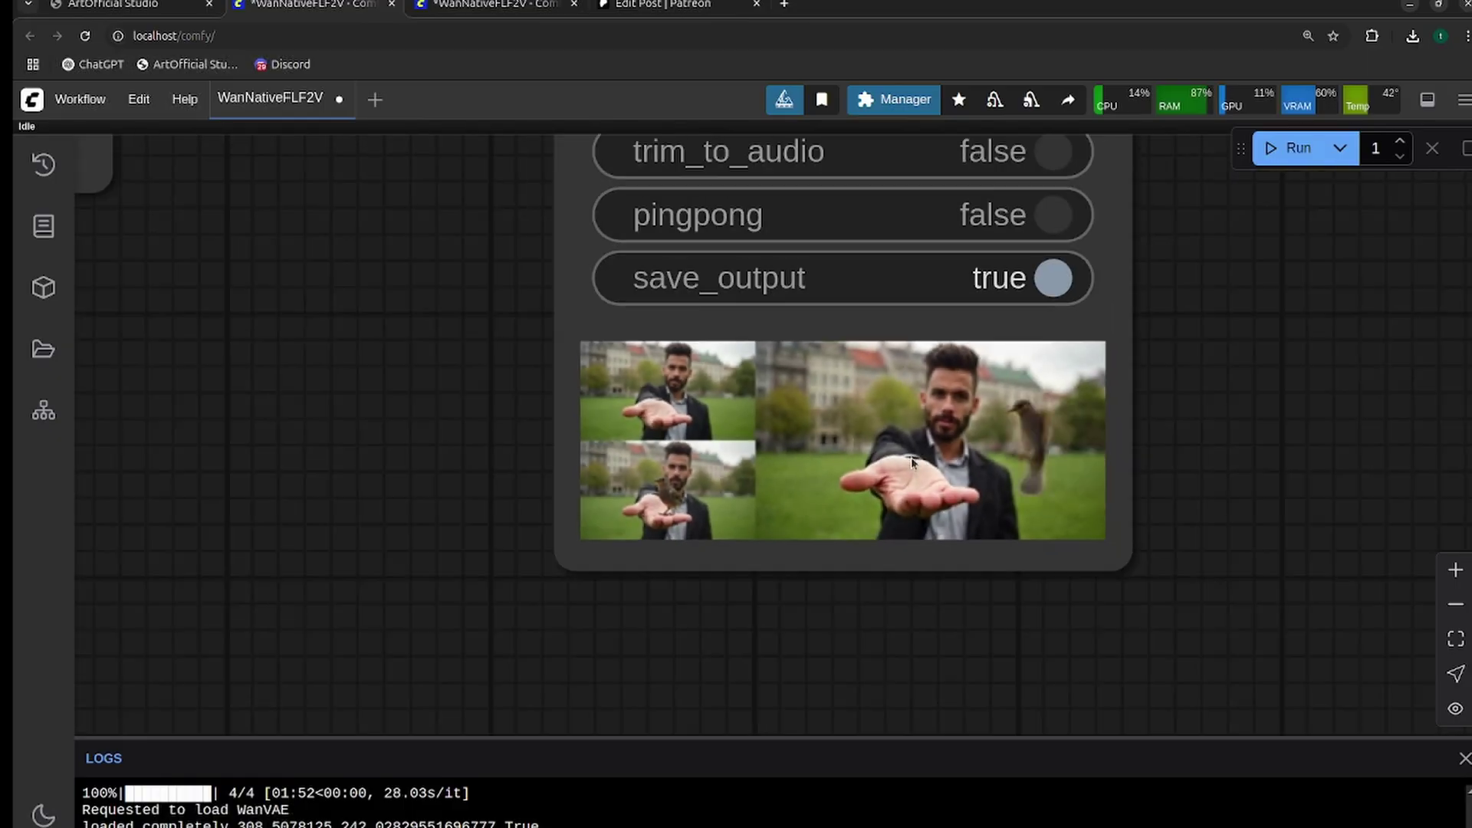
{"action": "scroll", "coordinate": [828, 452], "scroll_direction": "up", "scroll_amount": 2}
{"action": "scroll", "coordinate": [817, 422], "scroll_direction": "down", "scroll_amount": 4}
{"action": "scroll", "coordinate": [882, 407], "scroll_direction": "up", "scroll_amount": 6}
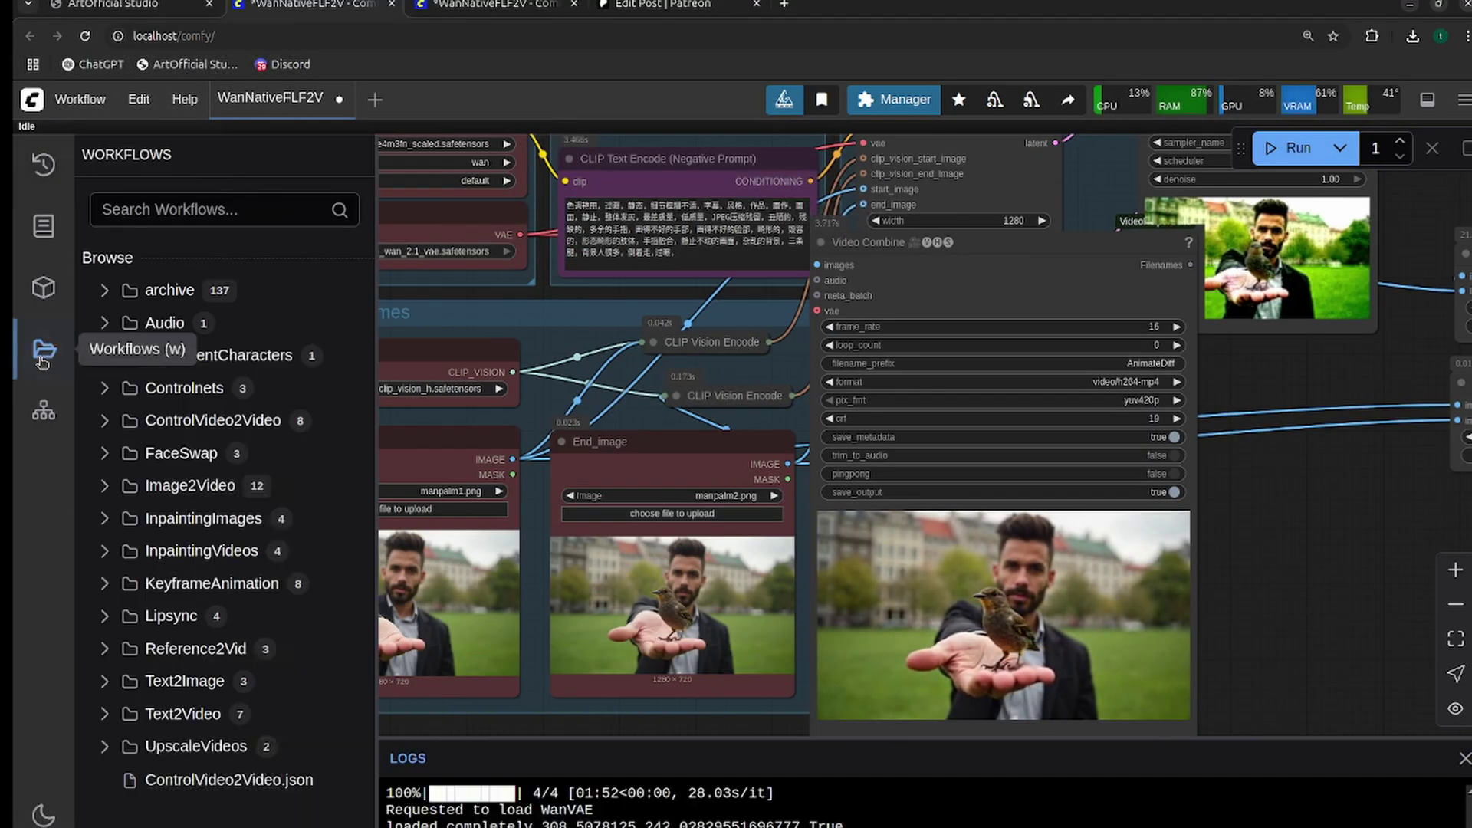
Search the saved workflows for flf2v and open WanWrapperFLF2V.json.
{"action": "left_click", "coordinate": [671, 8]}
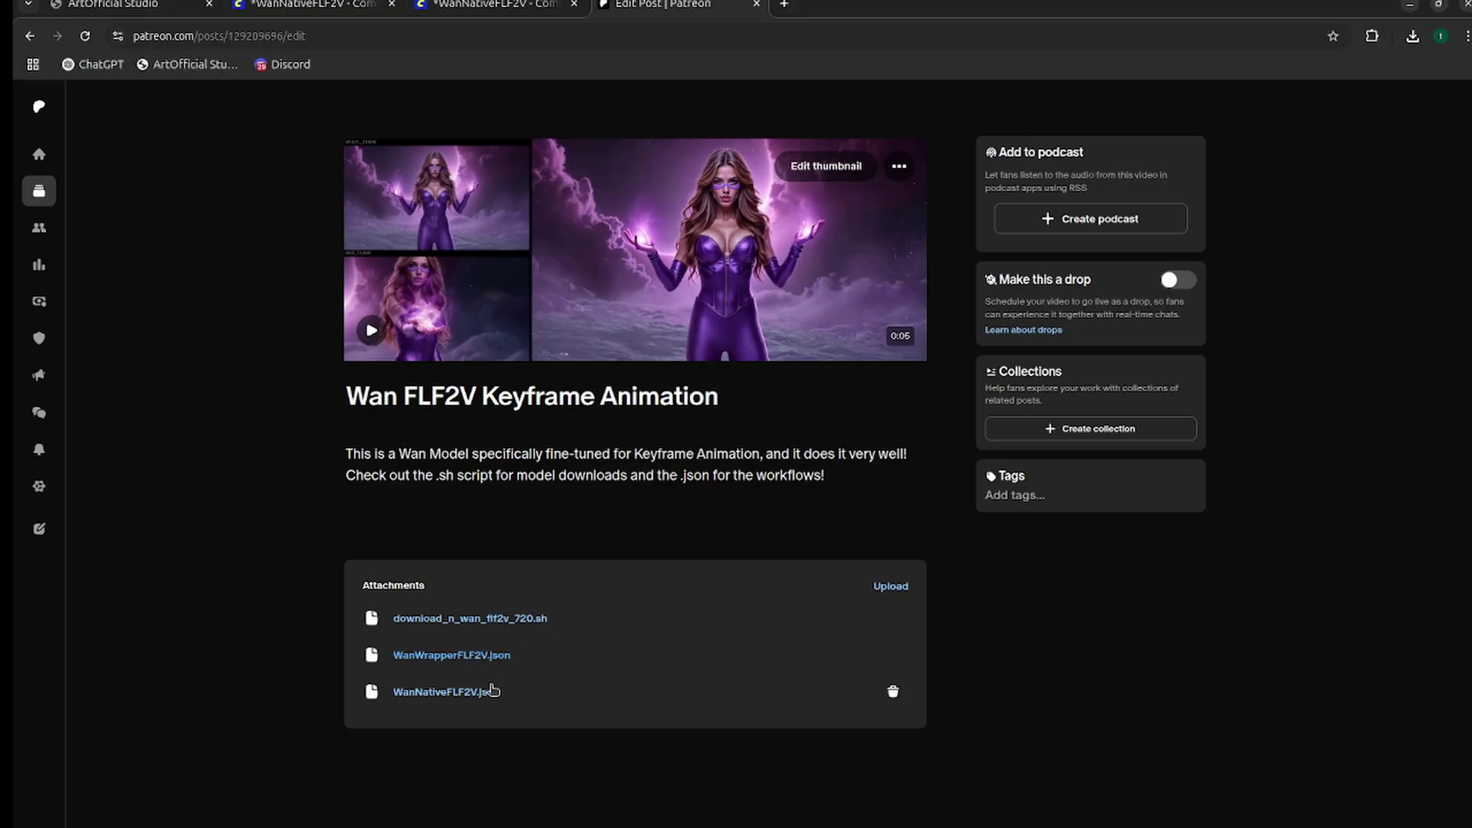
{"action": "left_click", "coordinate": [310, 8]}
{"action": "left_click", "coordinate": [193, 208]}
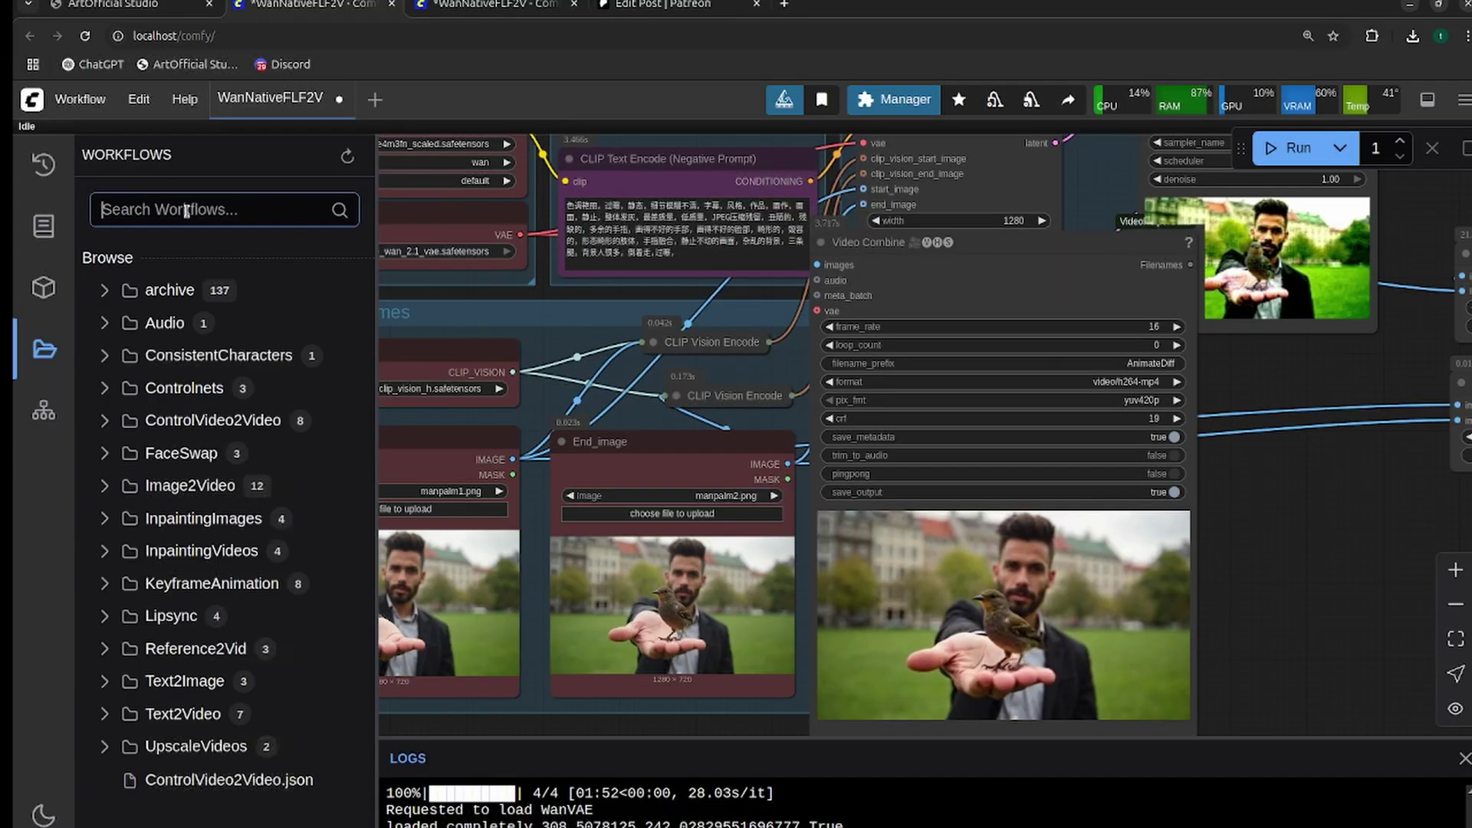
{"action": "type", "text": "wrapper"}
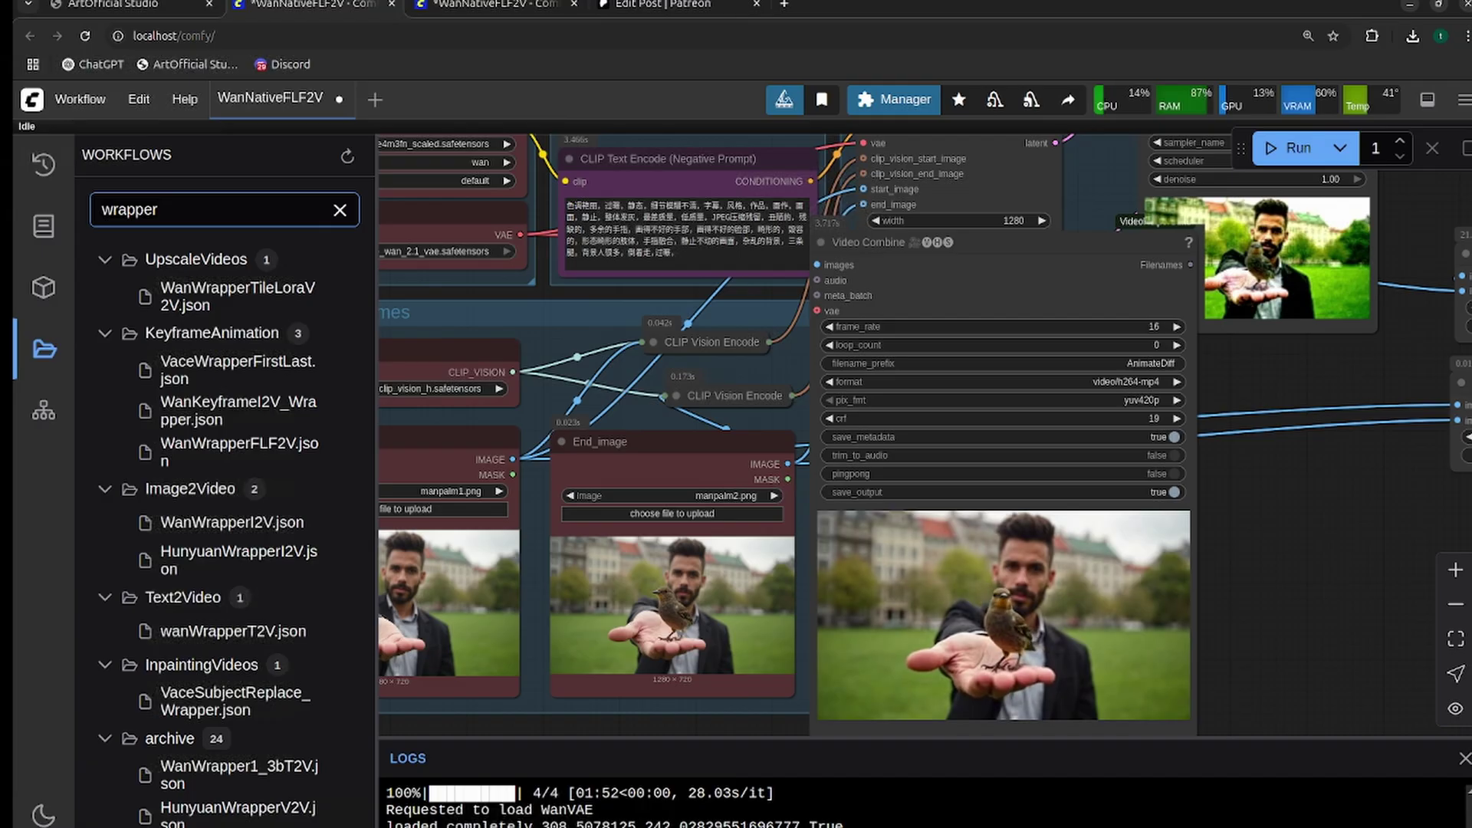
{"action": "key", "text": "ctrl+a"}
{"action": "type", "text": "flf2"}
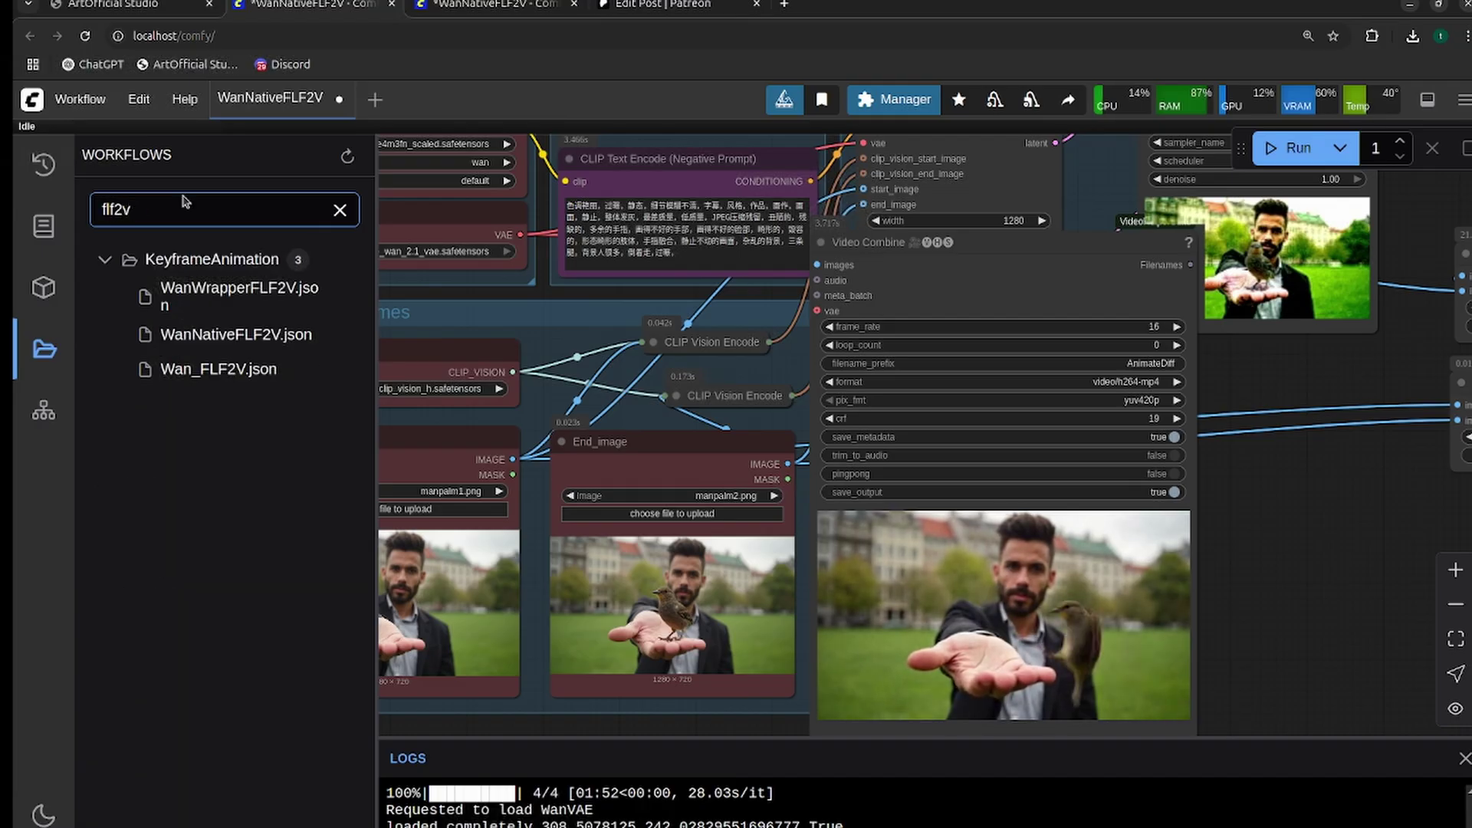
{"action": "left_click", "coordinate": [240, 297]}
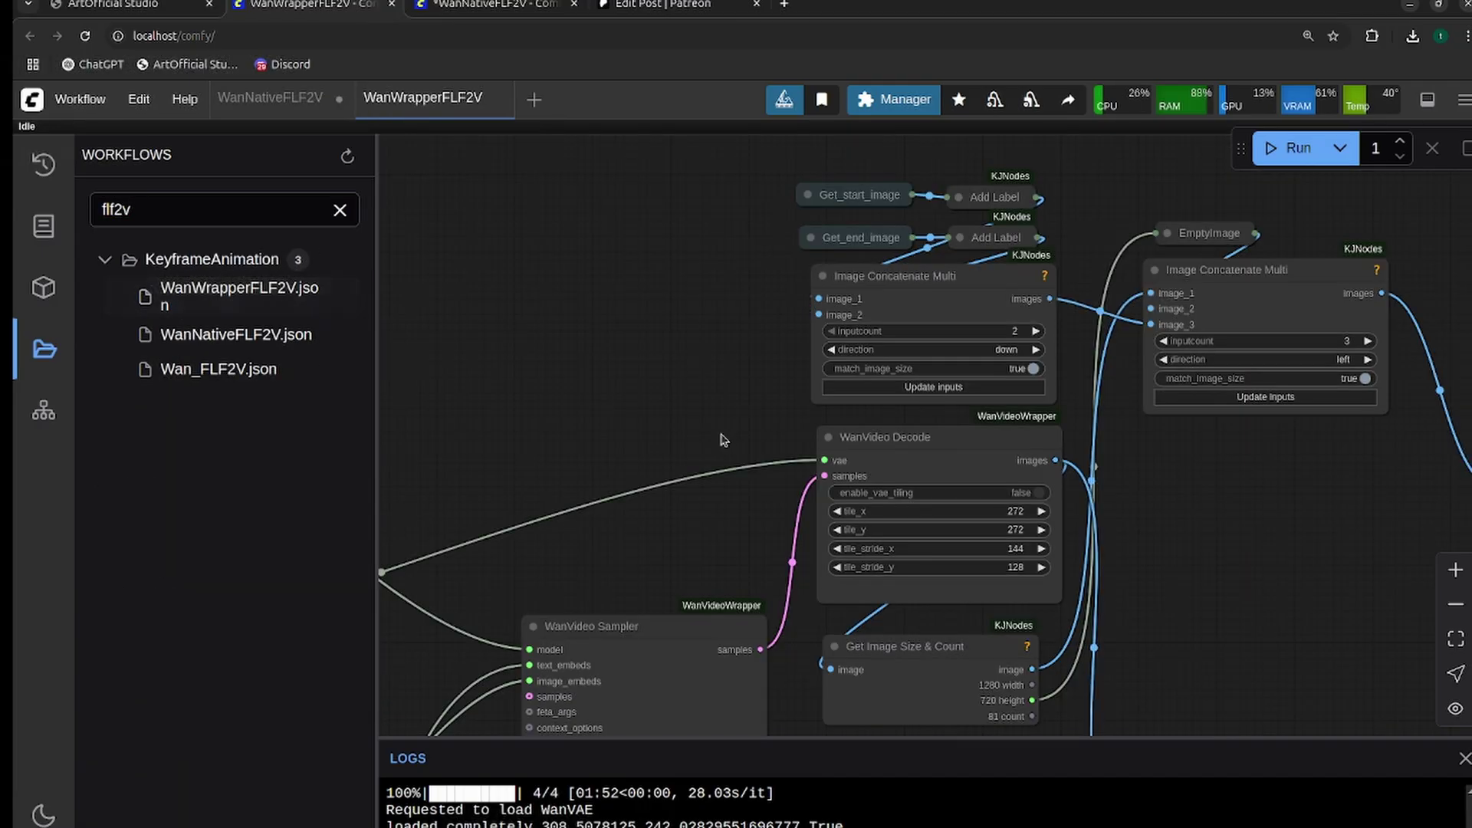
Look over the wrapper workflow from the Load Image nodes to the prompts in the ComfyUI text encoding alternative group.
{"action": "left_click_drag", "start_coordinate": [1019, 716], "coordinate": [1106, 540]}
{"action": "scroll", "coordinate": [988, 667], "scroll_direction": "down", "scroll_amount": 2}
{"action": "scroll", "coordinate": [1102, 537], "scroll_direction": "up", "scroll_amount": 6}
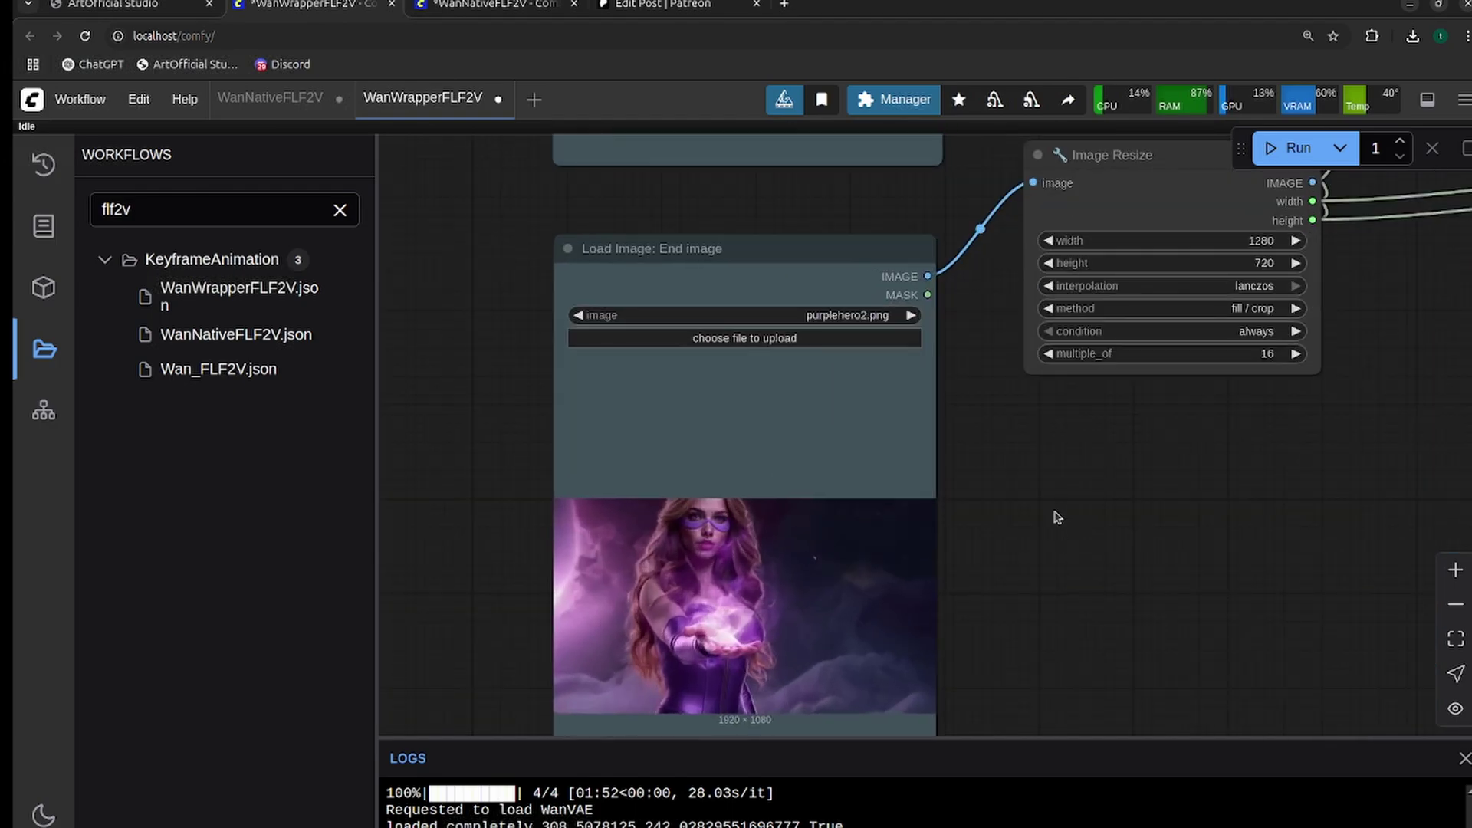
{"action": "scroll", "coordinate": [1058, 514], "scroll_direction": "down", "scroll_amount": 2}
{"action": "left_click_drag", "start_coordinate": [1178, 172], "coordinate": [729, 575]}
{"action": "scroll", "coordinate": [1154, 367], "scroll_direction": "down", "scroll_amount": 2}
{"action": "left_click_drag", "start_coordinate": [1089, 288], "coordinate": [621, 617]}
{"action": "left_click_drag", "start_coordinate": [659, 484], "coordinate": [645, 184]}
{"action": "left_click_drag", "start_coordinate": [711, 673], "coordinate": [999, 220]}
{"action": "left_click_drag", "start_coordinate": [1104, 462], "coordinate": [805, 263]}
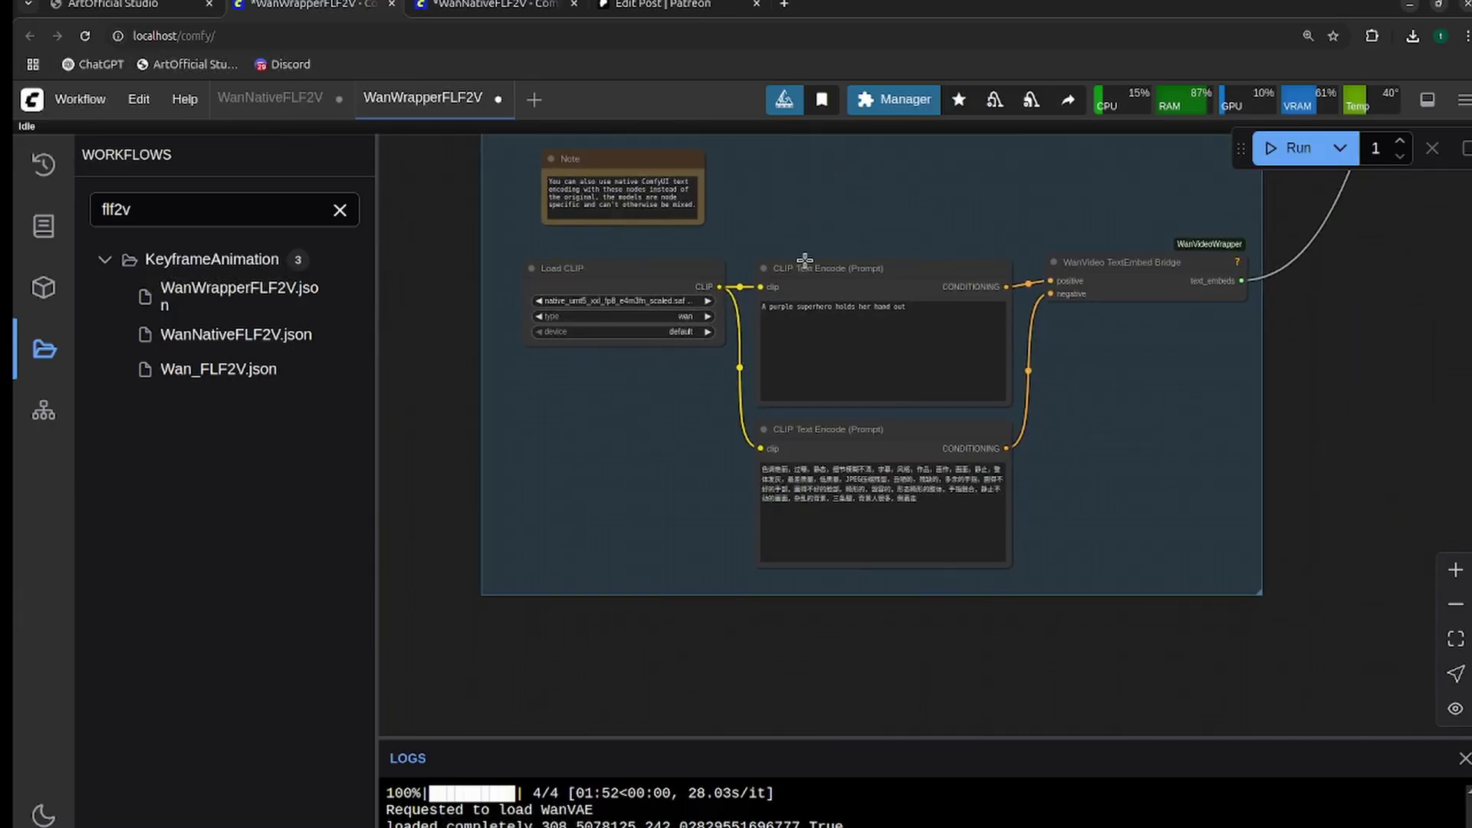
{"action": "scroll", "coordinate": [813, 276], "scroll_direction": "up", "scroll_amount": 9}
{"action": "scroll", "coordinate": [822, 352], "scroll_direction": "down", "scroll_amount": 4}
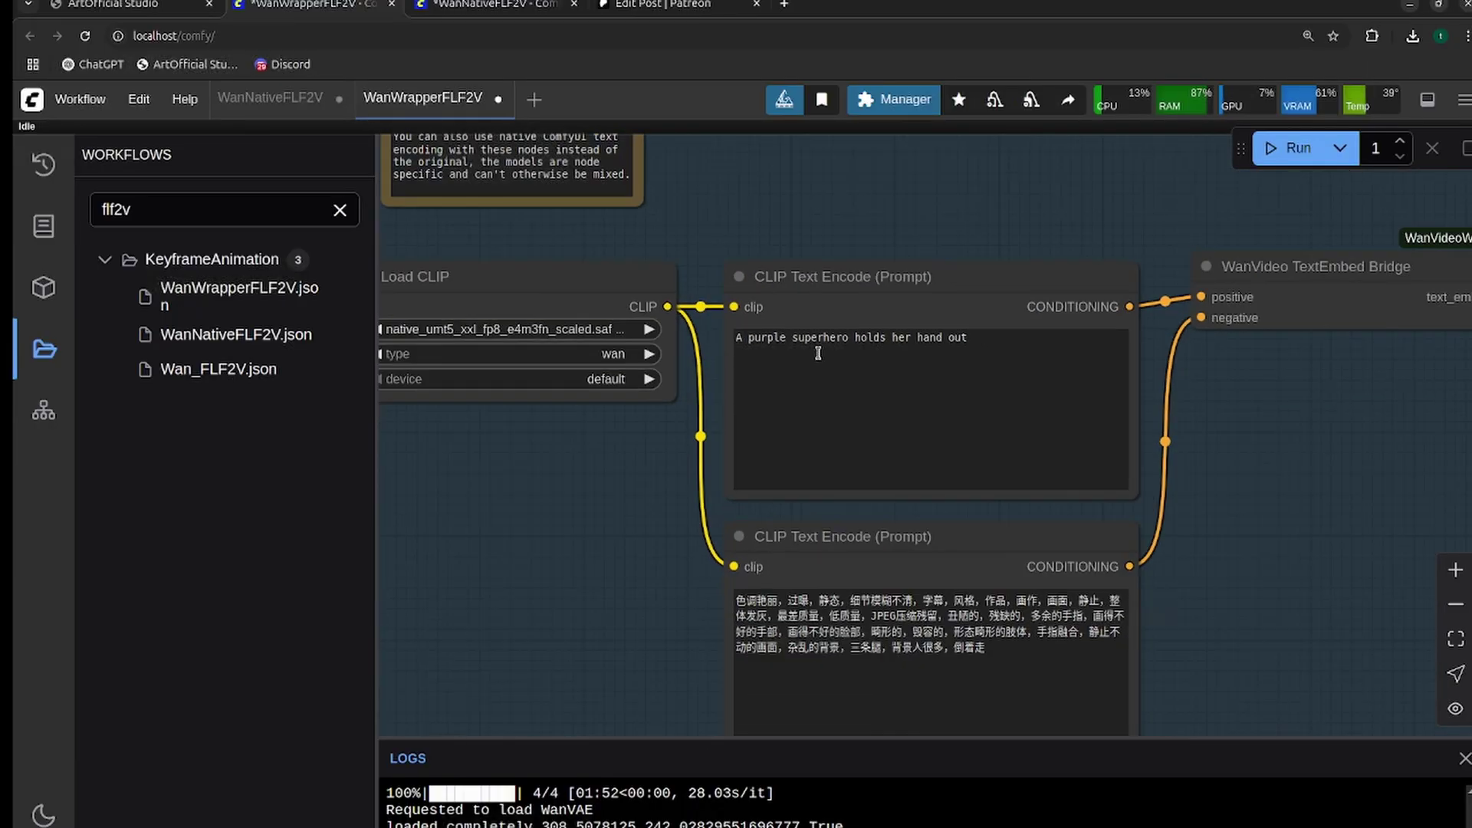
Review the LoRA and model loader nodes and set attention_mode in the WanVideo Model Loader to sageattn.
{"action": "left_click_drag", "start_coordinate": [867, 181], "coordinate": [955, 568]}
{"action": "scroll", "coordinate": [954, 567], "scroll_direction": "down", "scroll_amount": 1}
{"action": "left_click_drag", "start_coordinate": [997, 192], "coordinate": [872, 551]}
{"action": "scroll", "coordinate": [730, 529], "scroll_direction": "down", "scroll_amount": 2}
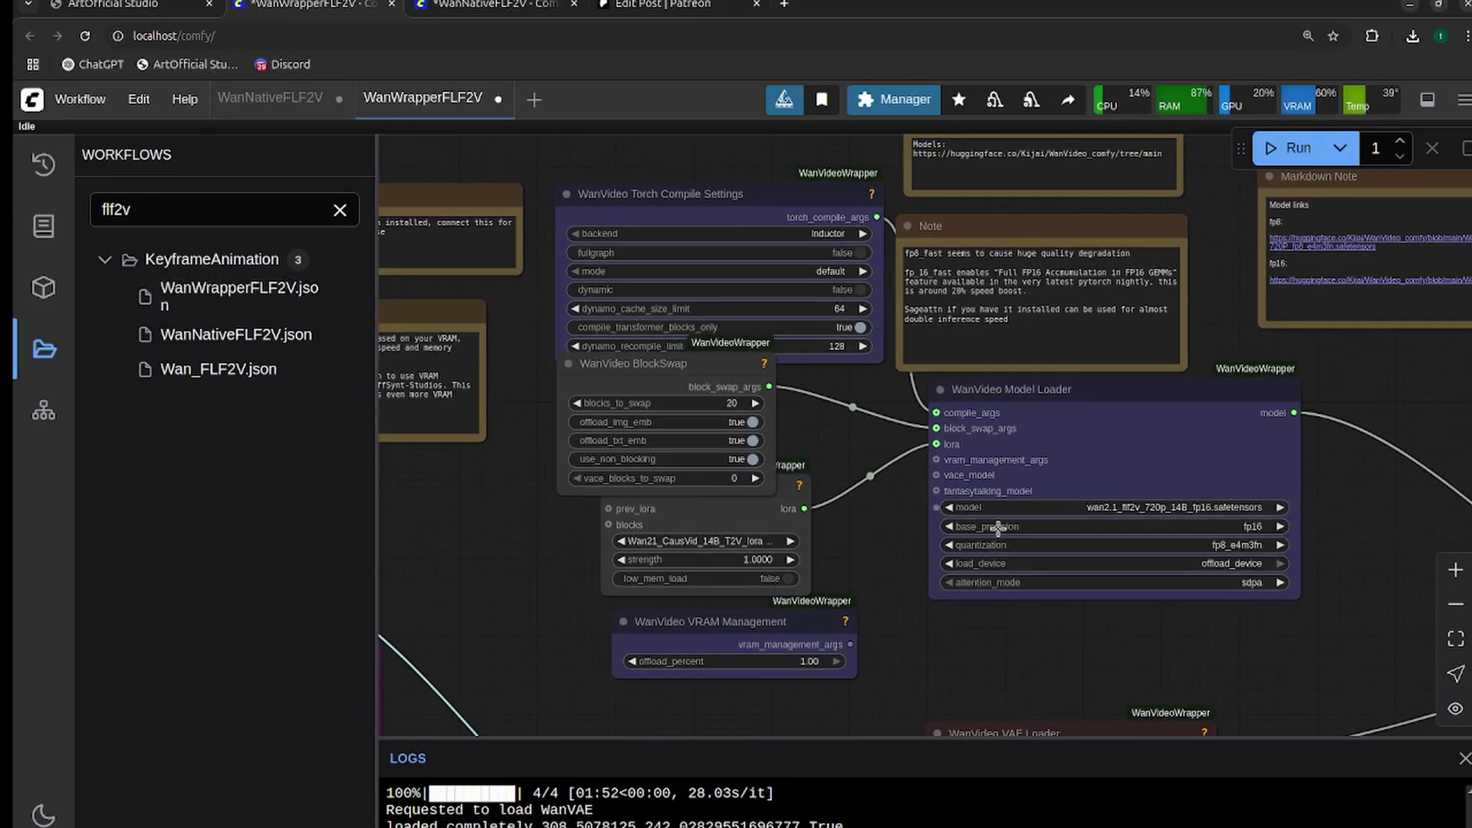
{"action": "scroll", "coordinate": [843, 553], "scroll_direction": "up", "scroll_amount": 5}
{"action": "left_click", "coordinate": [748, 458]}
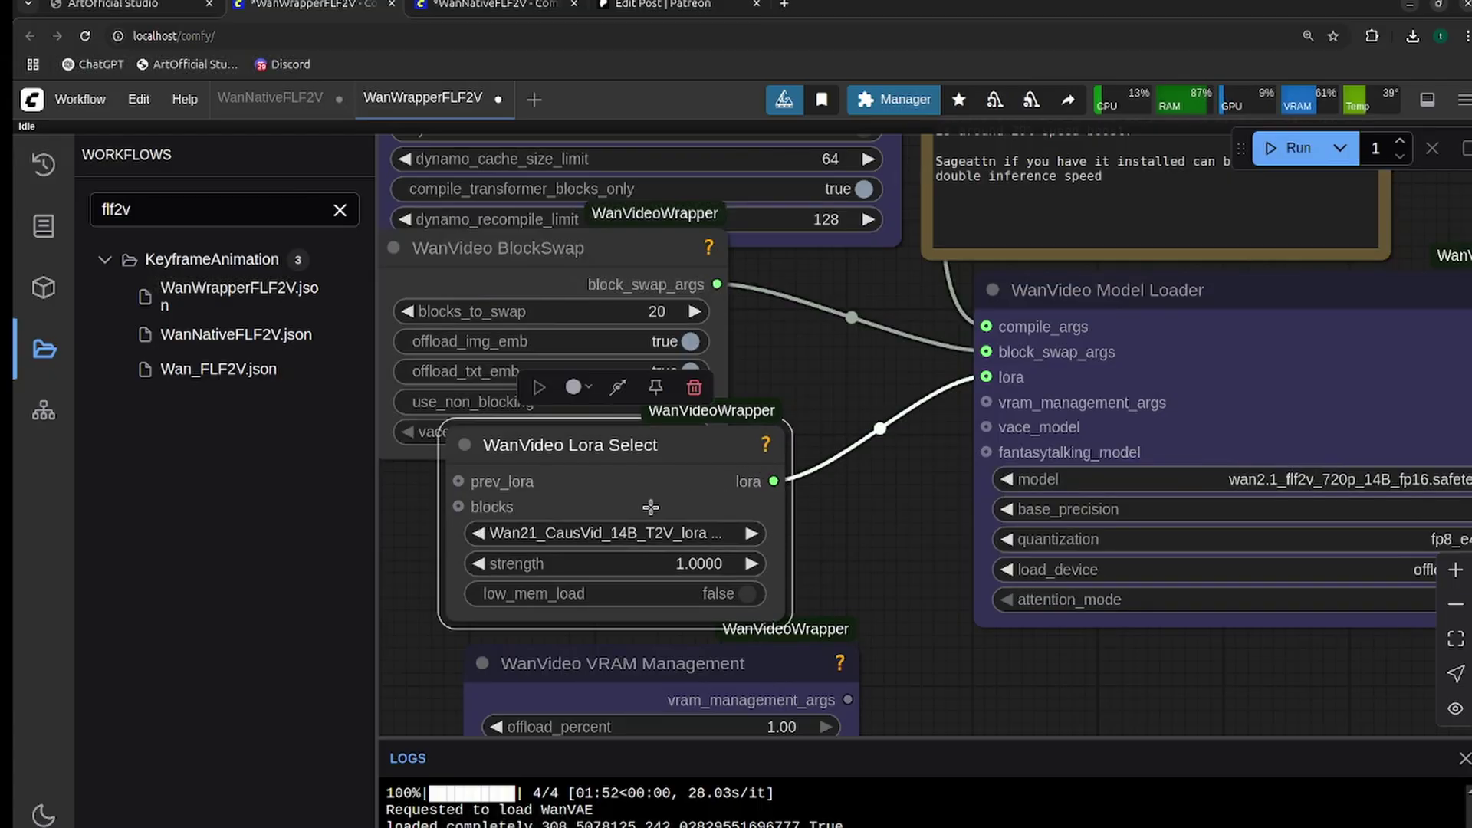
{"action": "scroll", "coordinate": [861, 552], "scroll_direction": "down", "scroll_amount": 2}
{"action": "left_click_drag", "start_coordinate": [902, 525], "coordinate": [603, 507]}
{"action": "left_click", "coordinate": [1074, 577]}
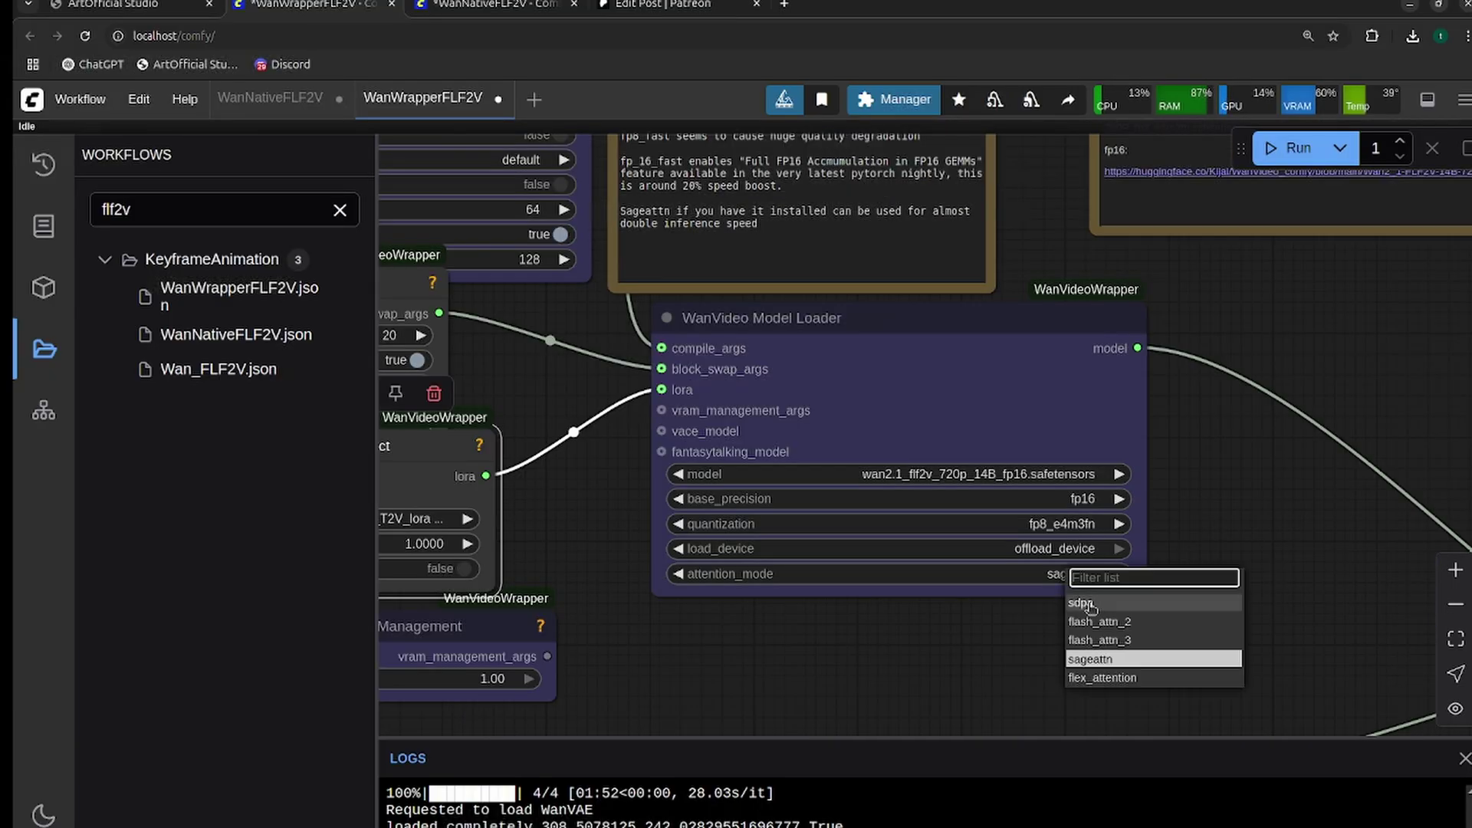
{"action": "left_click", "coordinate": [1090, 661]}
Rearrange the WanVideo BlockSwap and Torch Compile Settings nodes so they no longer overlap each other or the Lora Select node.
{"action": "left_click_drag", "start_coordinate": [1040, 628], "coordinate": [1282, 707]}
{"action": "scroll", "coordinate": [1282, 708], "scroll_direction": "down", "scroll_amount": 2}
{"action": "left_click", "coordinate": [721, 430]}
{"action": "left_click", "coordinate": [841, 487]}
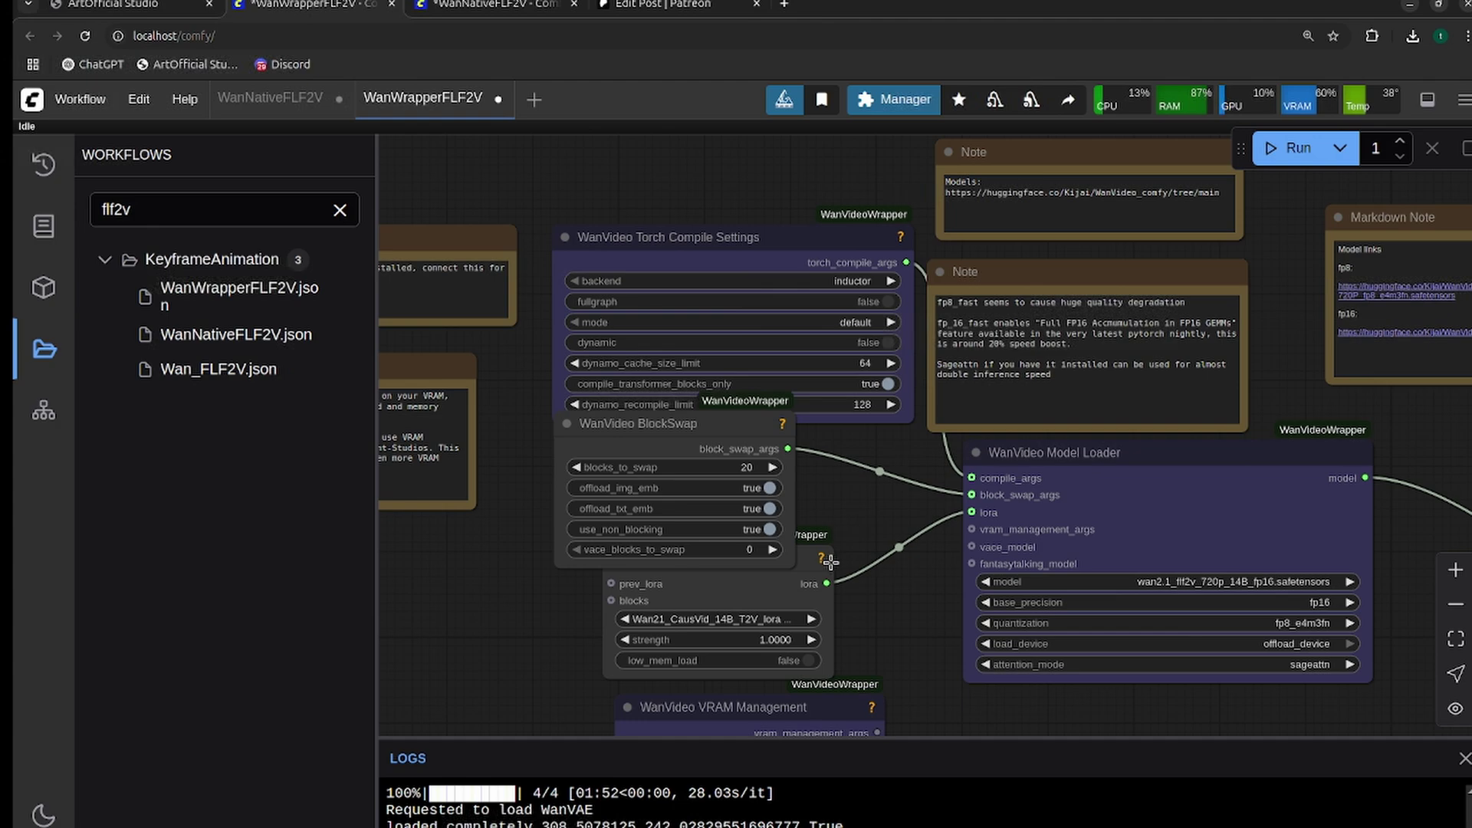
{"action": "left_click_drag", "start_coordinate": [1252, 706], "coordinate": [1136, 562]}
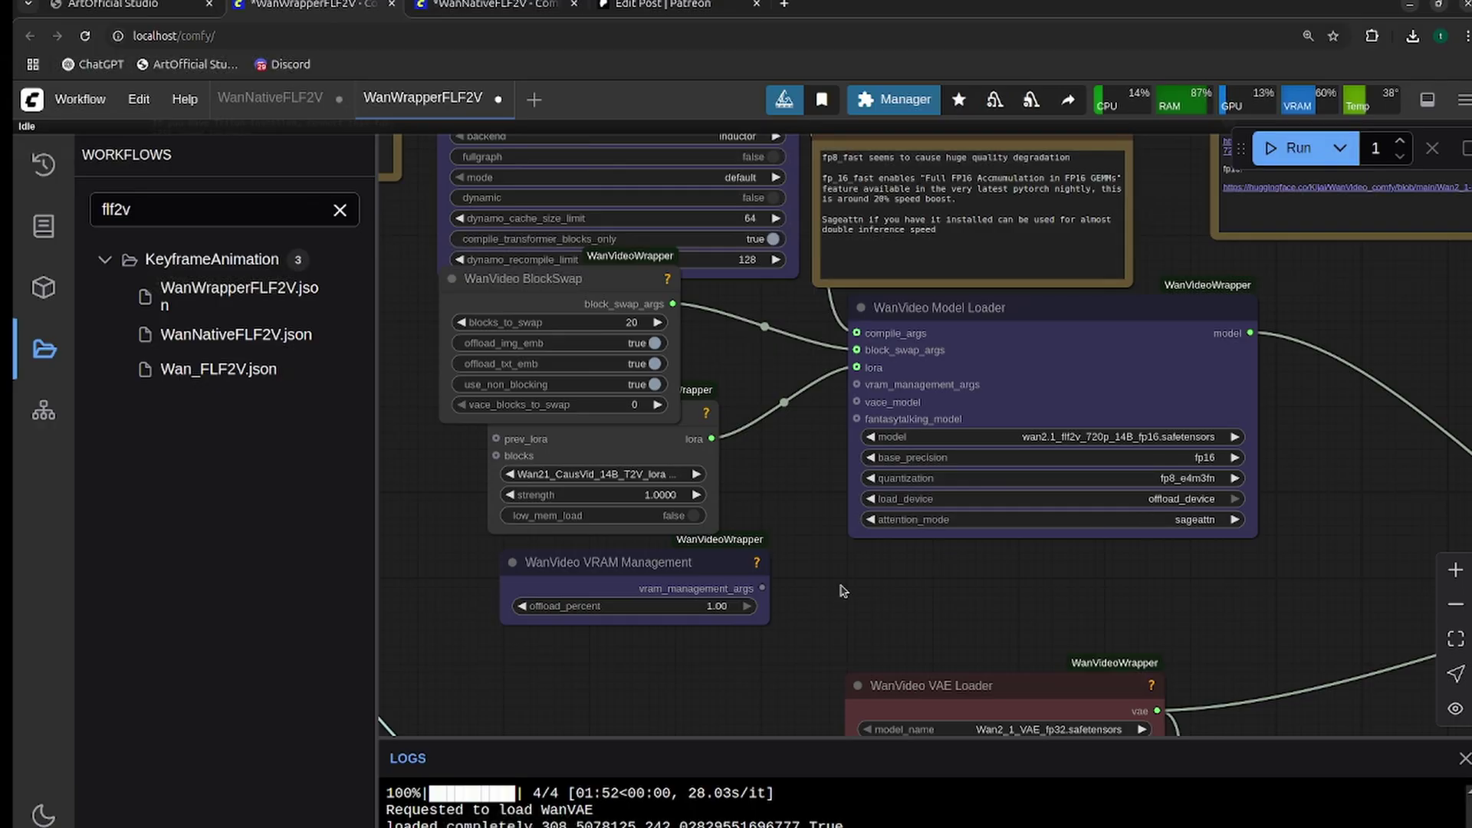
{"action": "scroll", "coordinate": [844, 605], "scroll_direction": "up", "scroll_amount": 1}
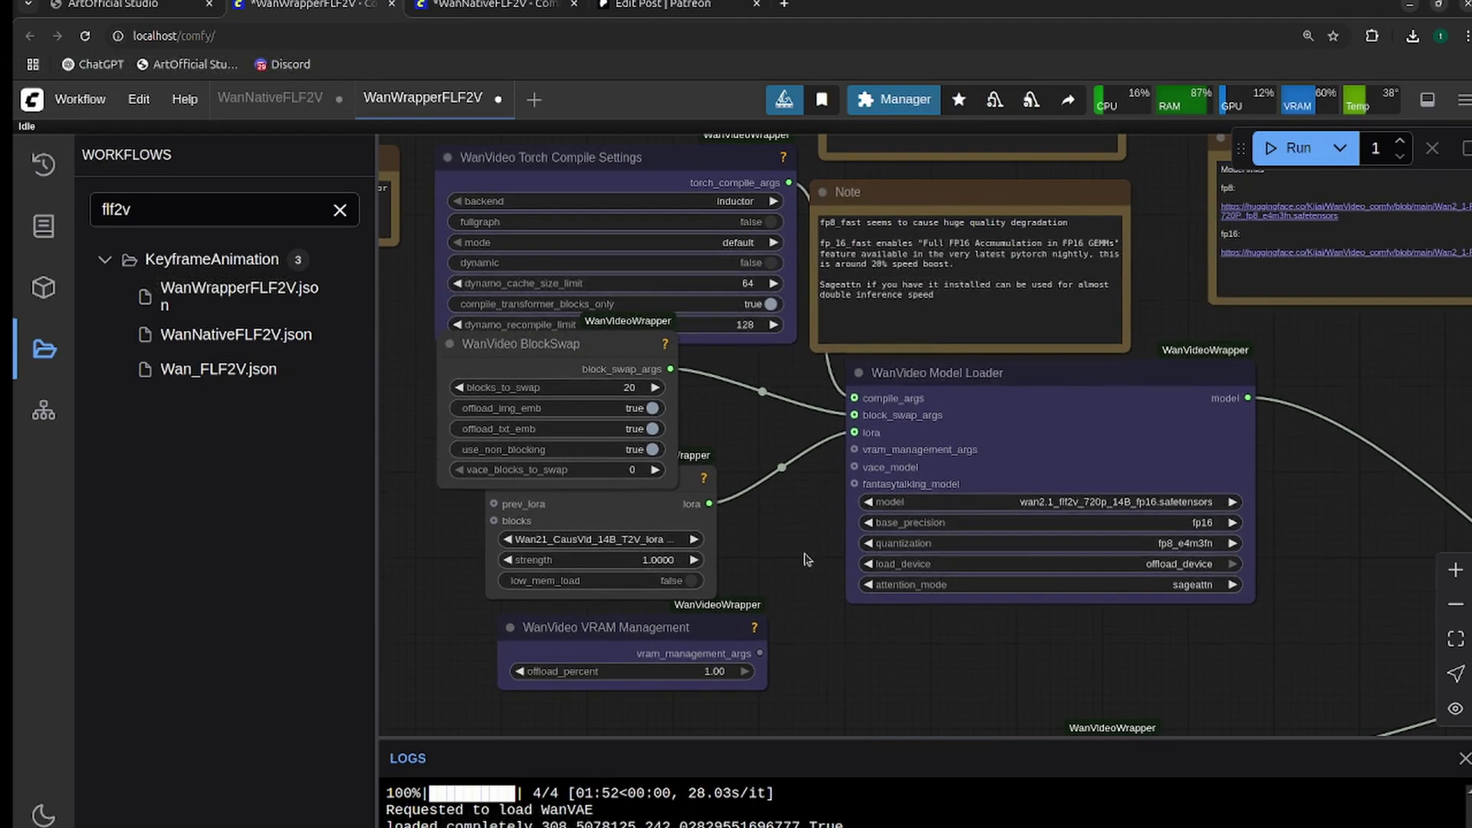
{"action": "left_click_drag", "start_coordinate": [752, 447], "coordinate": [756, 545]}
{"action": "left_click_drag", "start_coordinate": [684, 268], "coordinate": [649, 191]}
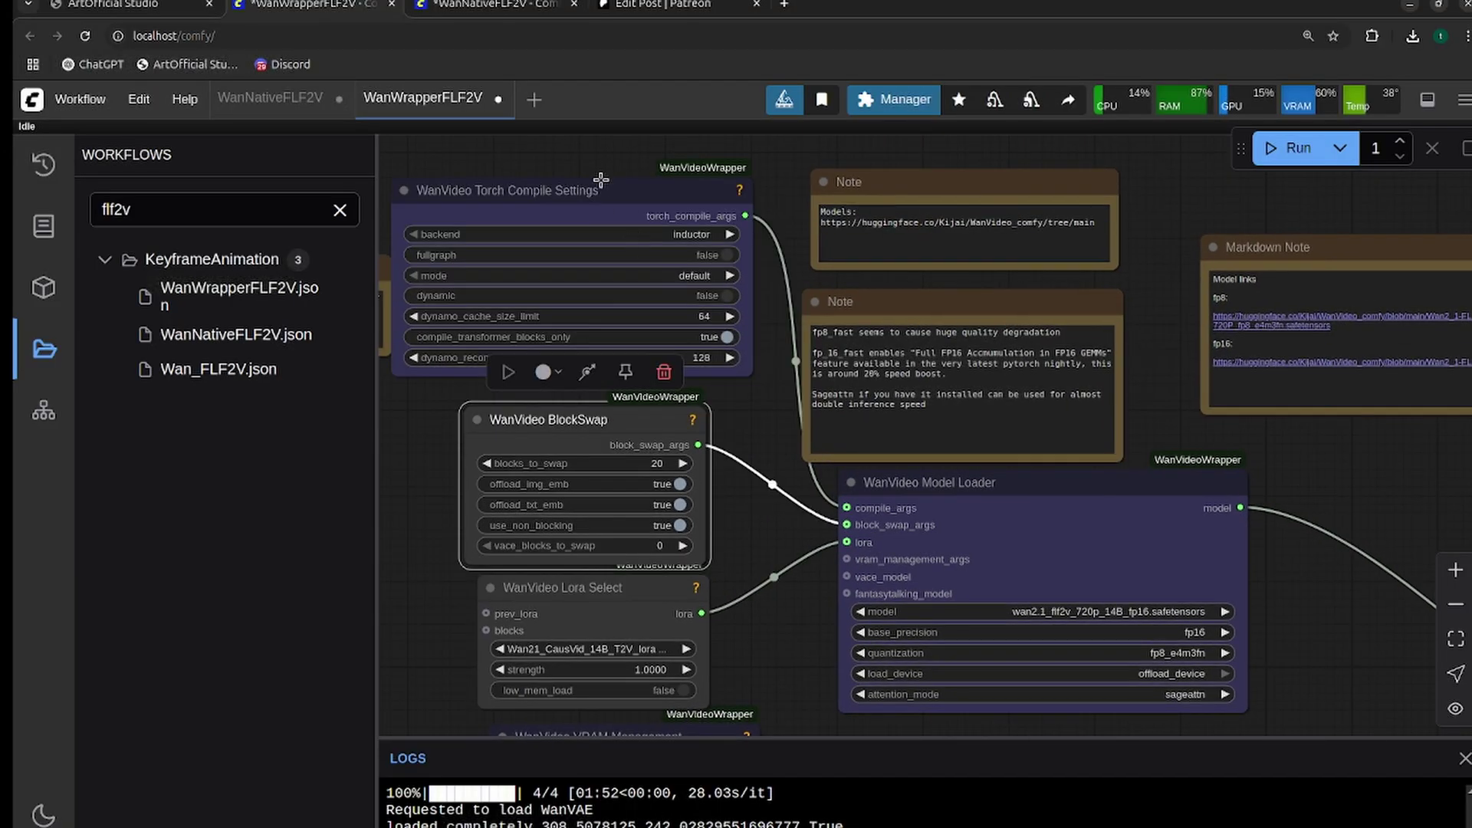
Check the models available in the WanVideo VAE Loader, leaving Wan2_1_VAE_fp32.safetensors selected.
{"action": "left_click_drag", "start_coordinate": [407, 541], "coordinate": [411, 243]}
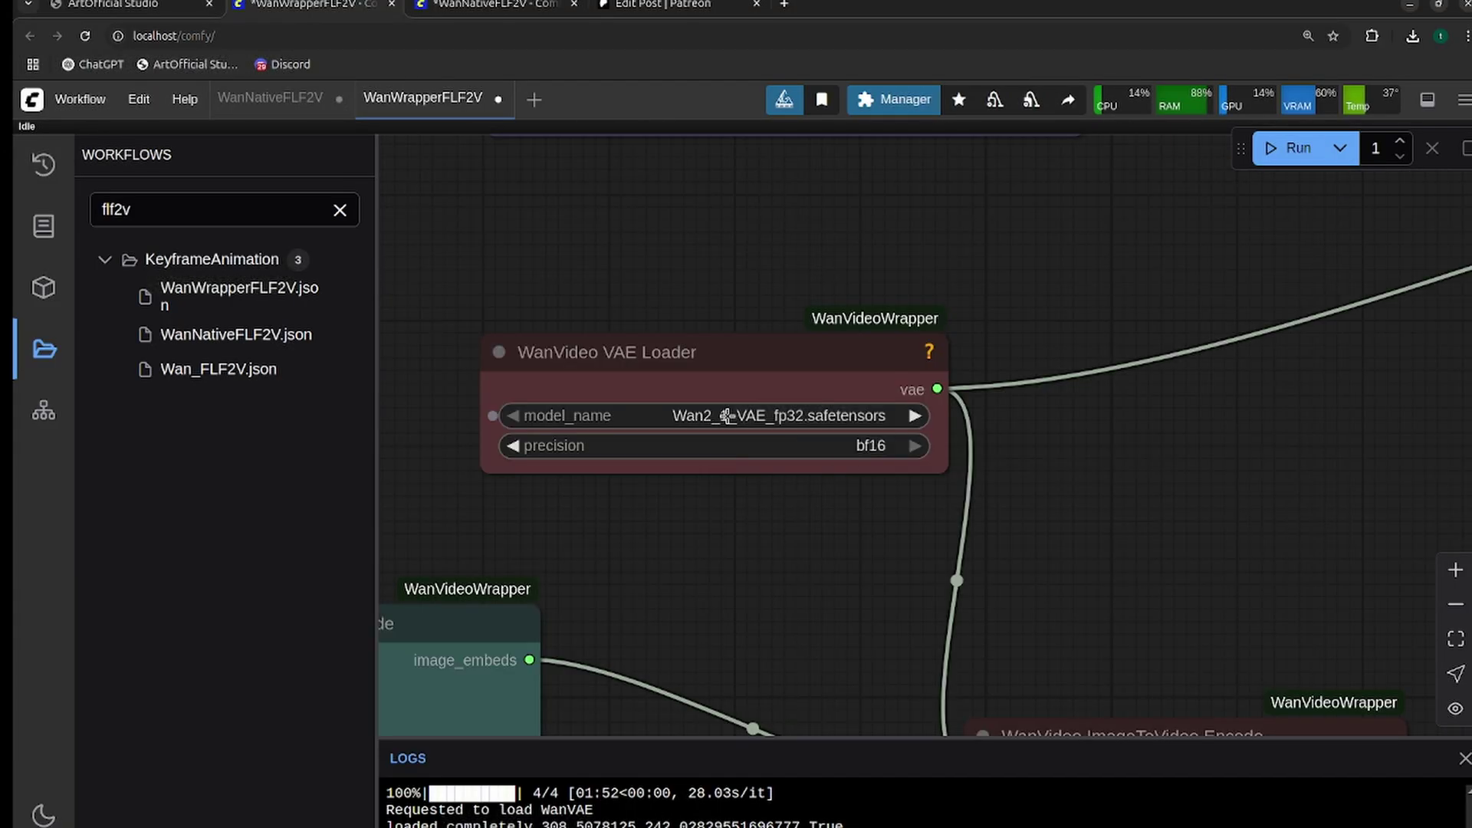
{"action": "left_click", "coordinate": [727, 415]}
{"action": "left_click", "coordinate": [628, 501]}
{"action": "left_click", "coordinate": [704, 416]}
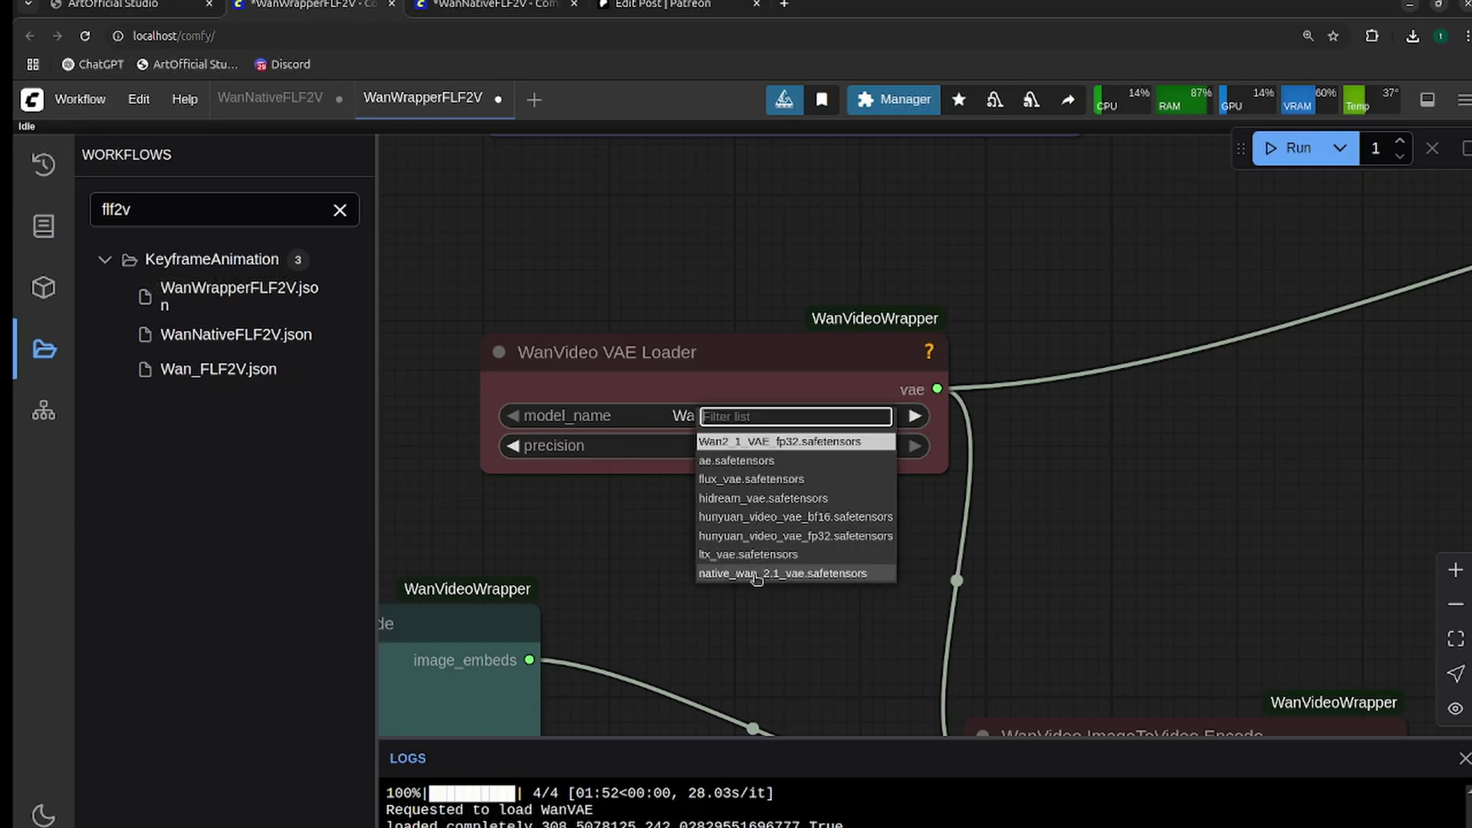
{"action": "left_click", "coordinate": [696, 362]}
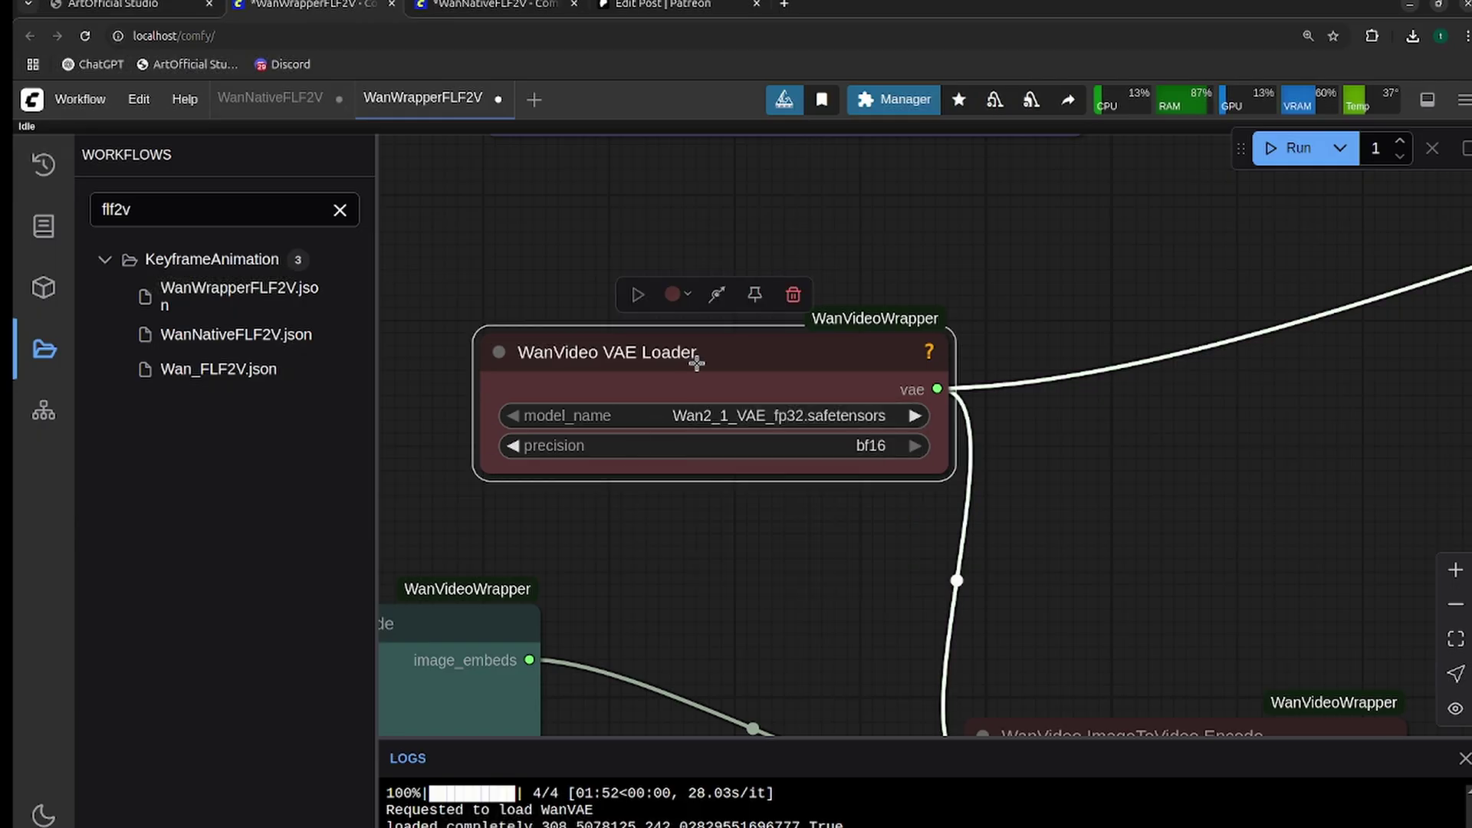
{"action": "left_click", "coordinate": [733, 418]}
{"action": "left_click", "coordinate": [665, 589]}
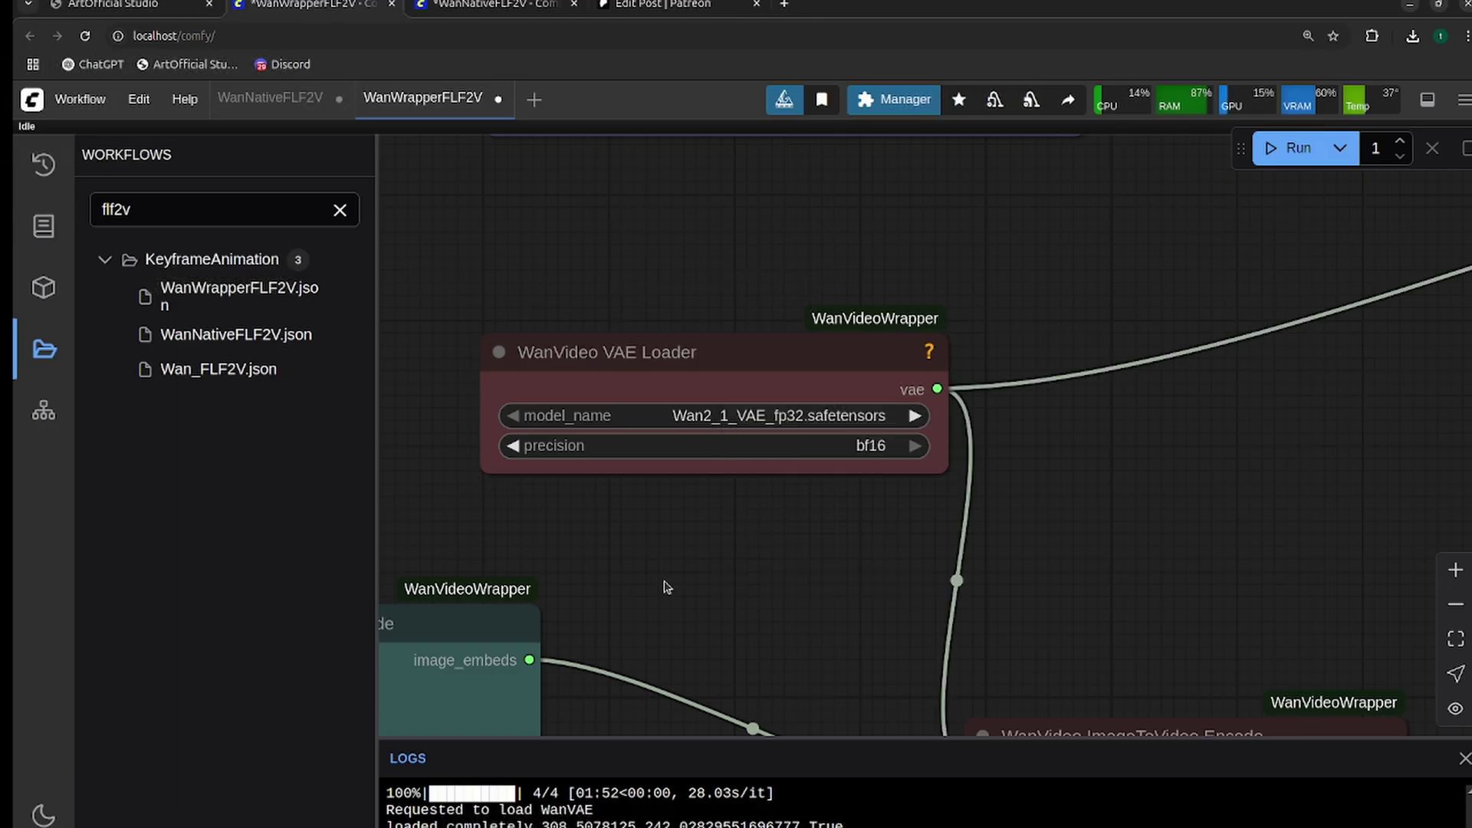
Check the text encoder model in the Load CLIP node and move the node down beside the two prompt nodes.
{"action": "scroll", "coordinate": [667, 588], "scroll_direction": "down", "scroll_amount": 4}
{"action": "left_click_drag", "start_coordinate": [720, 651], "coordinate": [828, 283]}
{"action": "scroll", "coordinate": [904, 378], "scroll_direction": "down", "scroll_amount": 4}
{"action": "scroll", "coordinate": [827, 282], "scroll_direction": "up", "scroll_amount": 7}
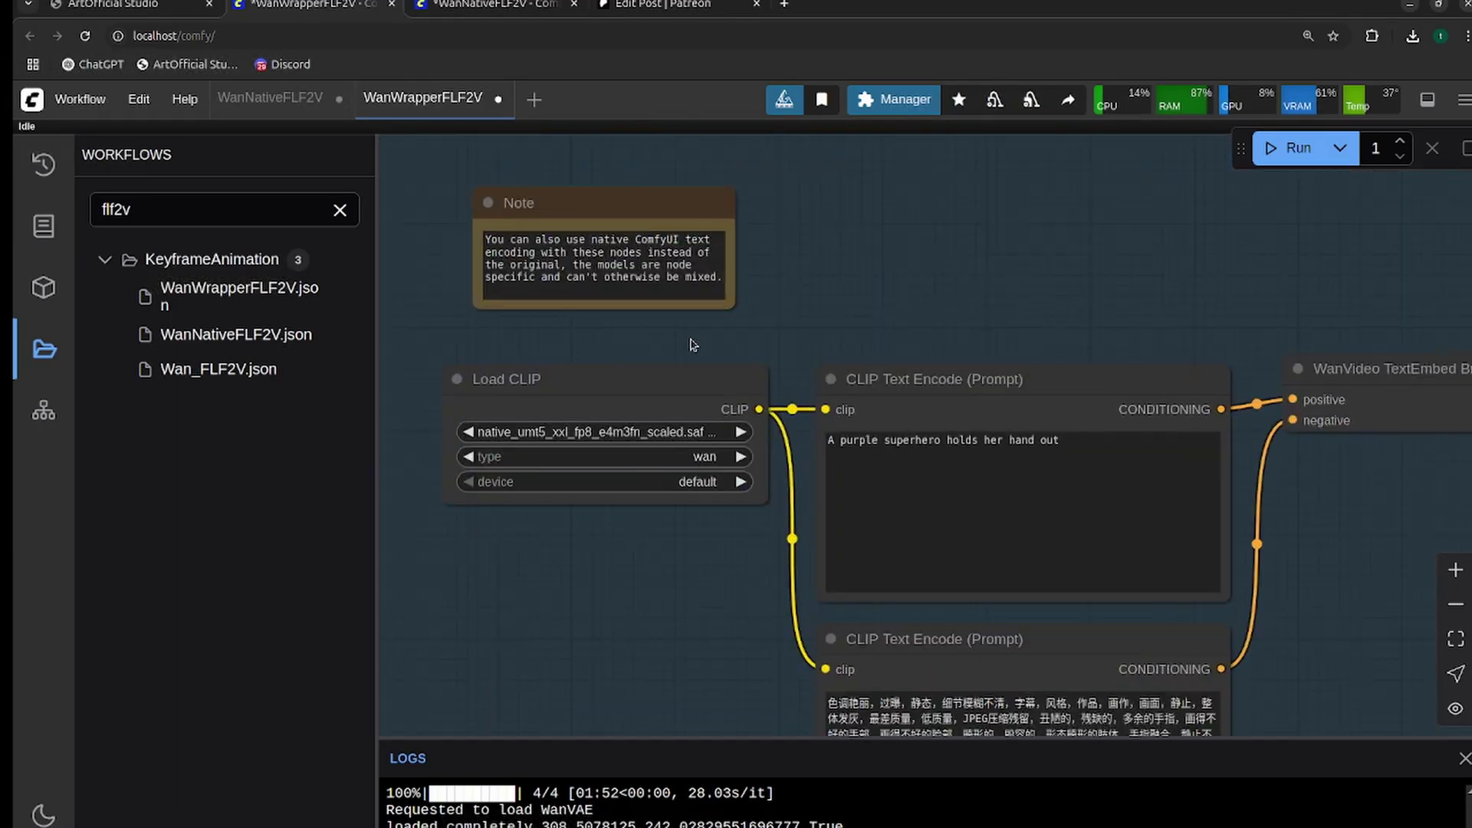
{"action": "scroll", "coordinate": [775, 322], "scroll_direction": "down", "scroll_amount": 6}
{"action": "scroll", "coordinate": [796, 439], "scroll_direction": "up", "scroll_amount": 9}
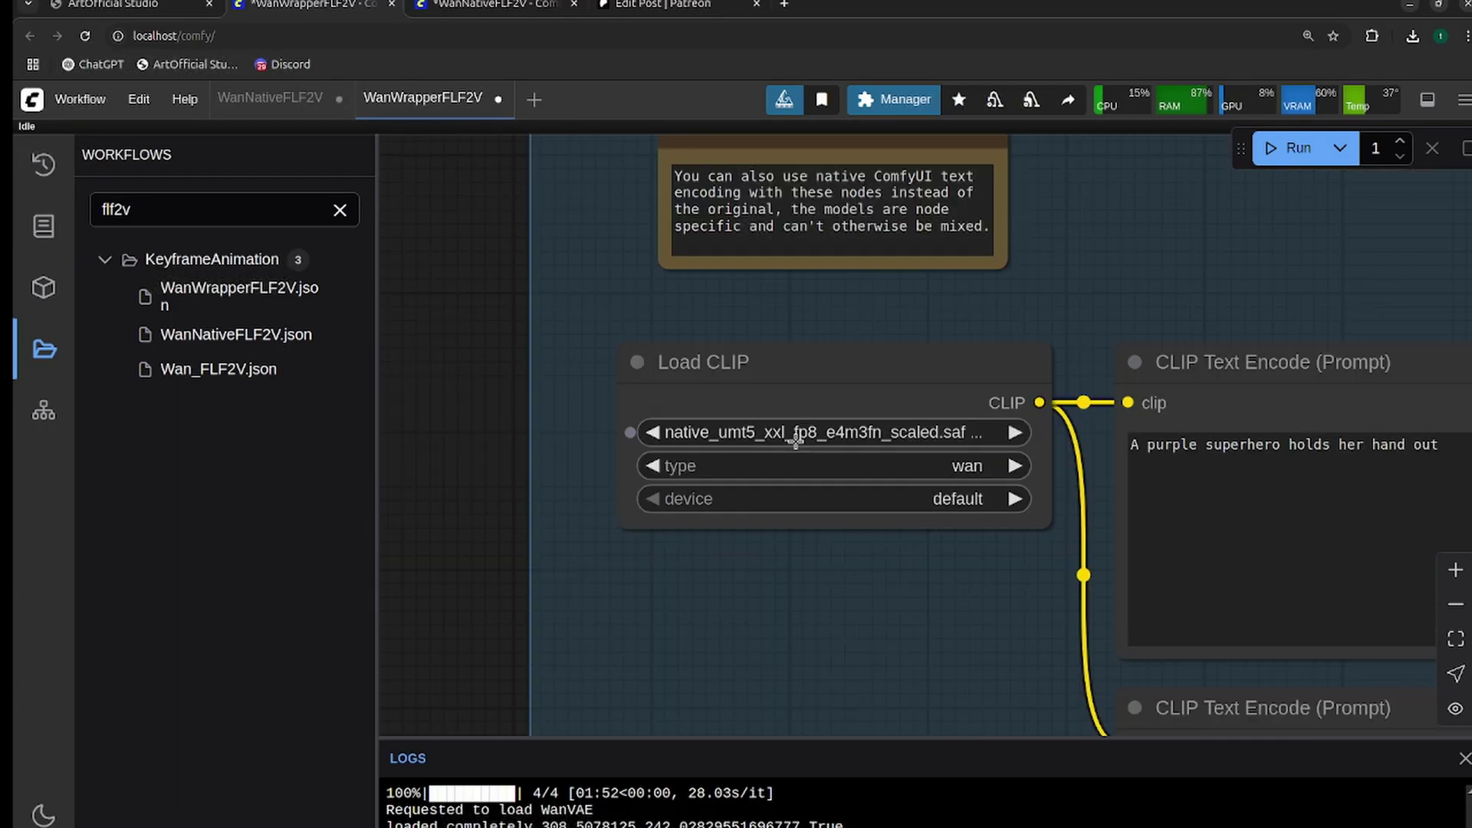
{"action": "left_click", "coordinate": [796, 438]}
{"action": "scroll", "coordinate": [813, 398], "scroll_direction": "down", "scroll_amount": 8}
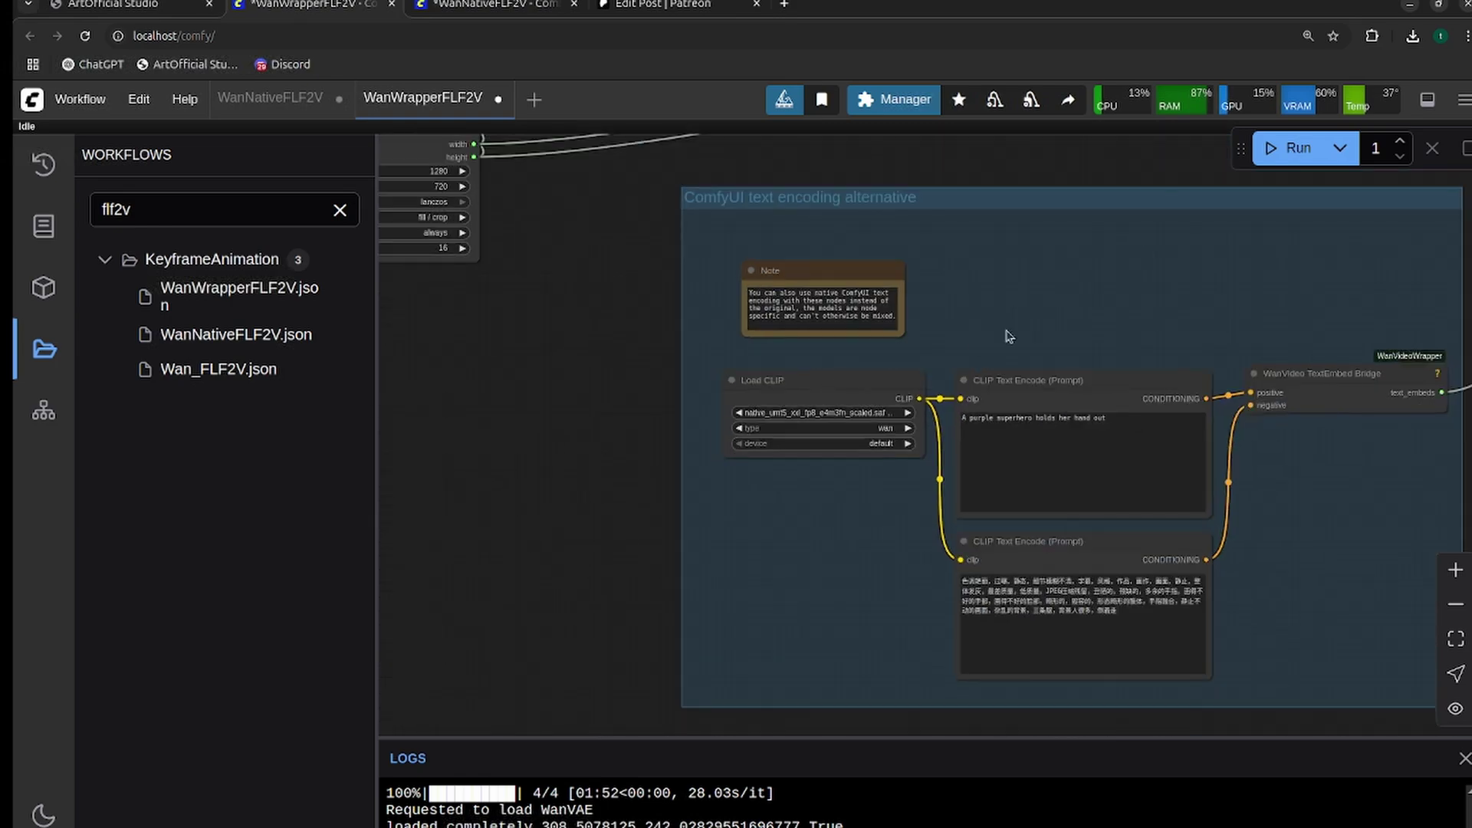
{"action": "scroll", "coordinate": [1009, 337], "scroll_direction": "up", "scroll_amount": 1}
{"action": "left_click_drag", "start_coordinate": [1009, 337], "coordinate": [762, 290]}
{"action": "left_click_drag", "start_coordinate": [625, 385], "coordinate": [619, 485]}
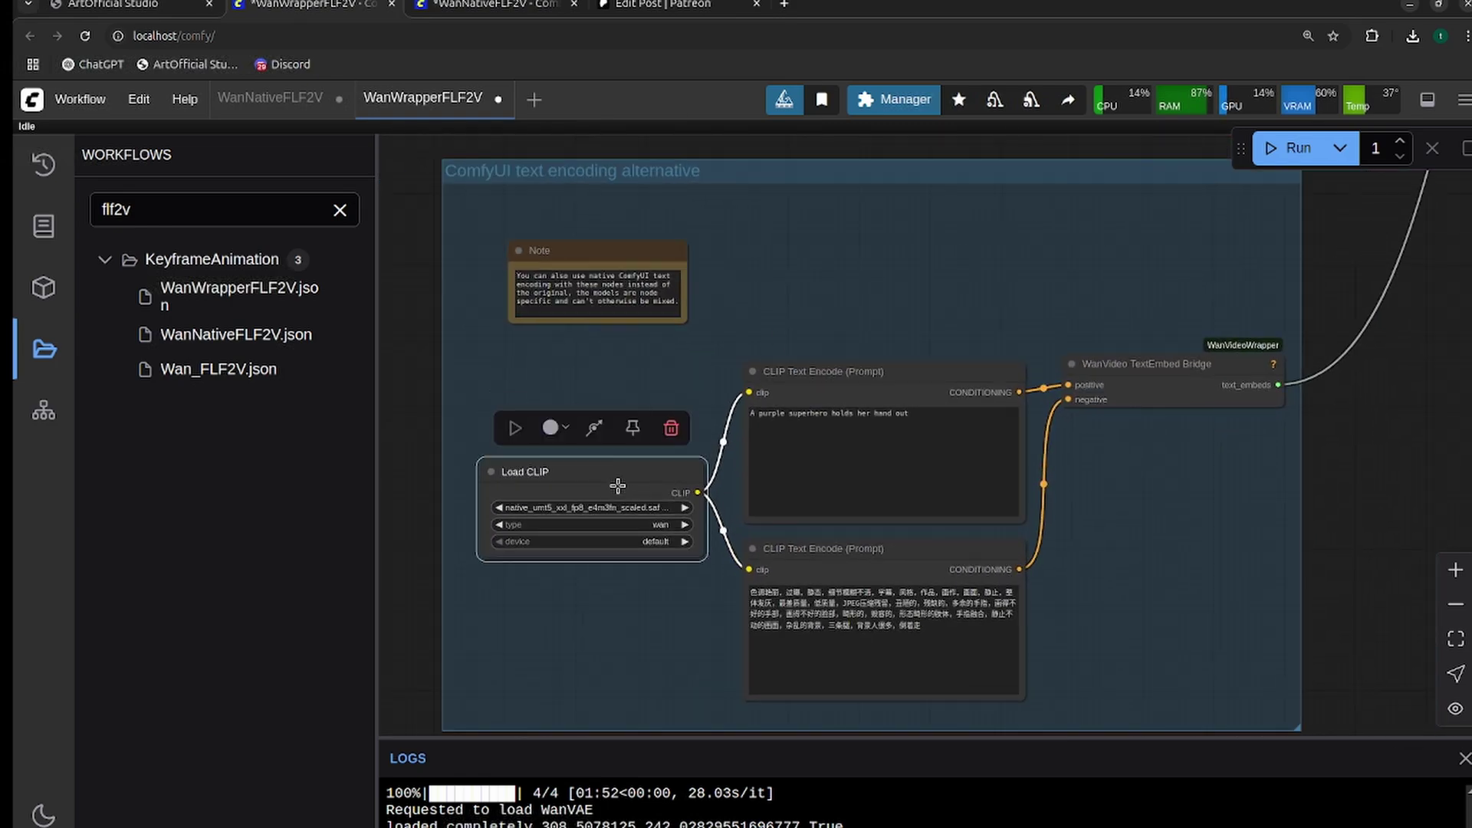
Examine the Image Resize settings for the start and end images and the frame settings in the WanVideo ImageToVideo Encode node.
{"action": "left_click_drag", "start_coordinate": [802, 322], "coordinate": [1177, 453]}
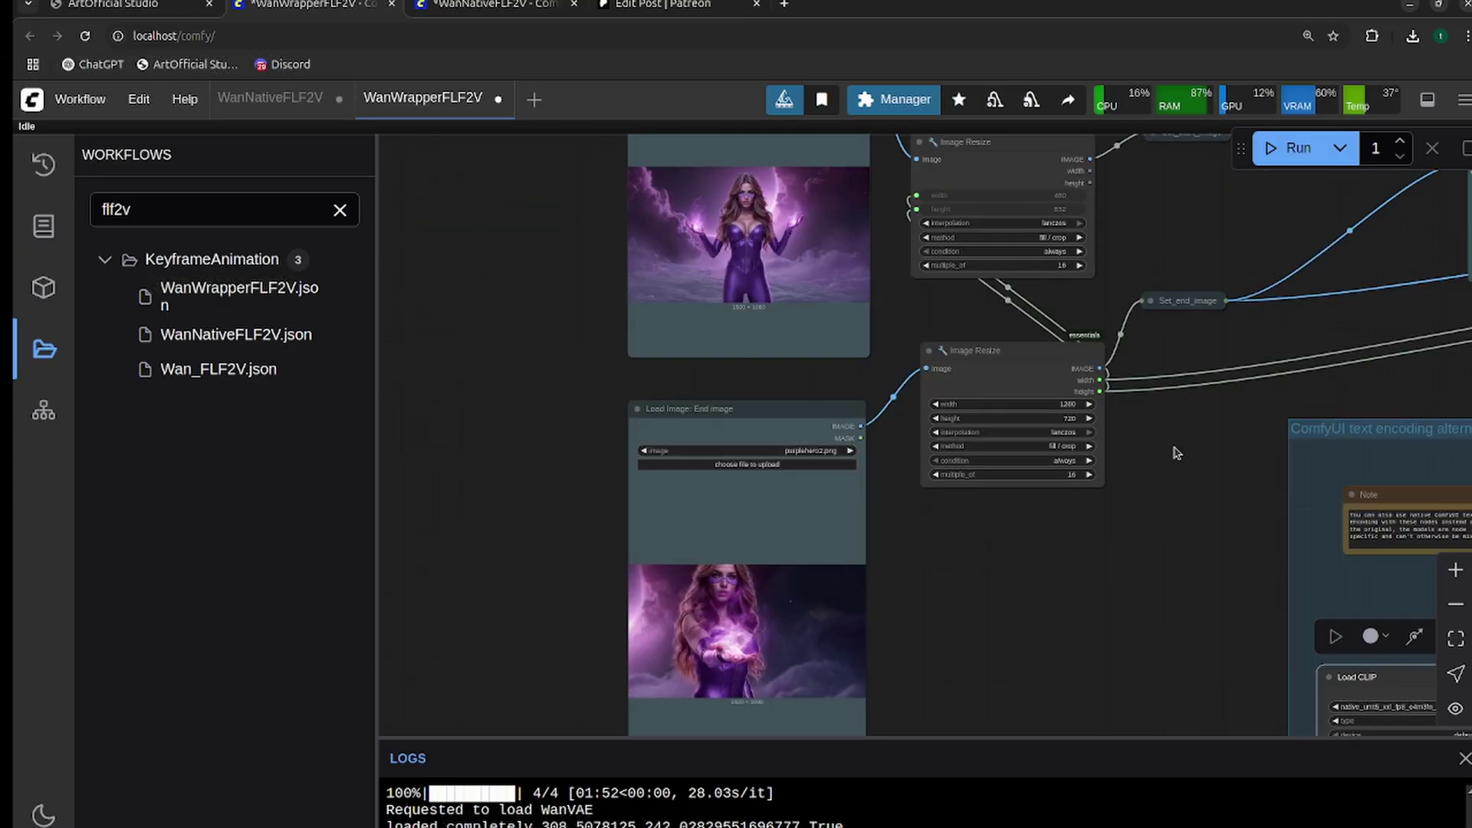
{"action": "scroll", "coordinate": [949, 526], "scroll_direction": "up", "scroll_amount": 3}
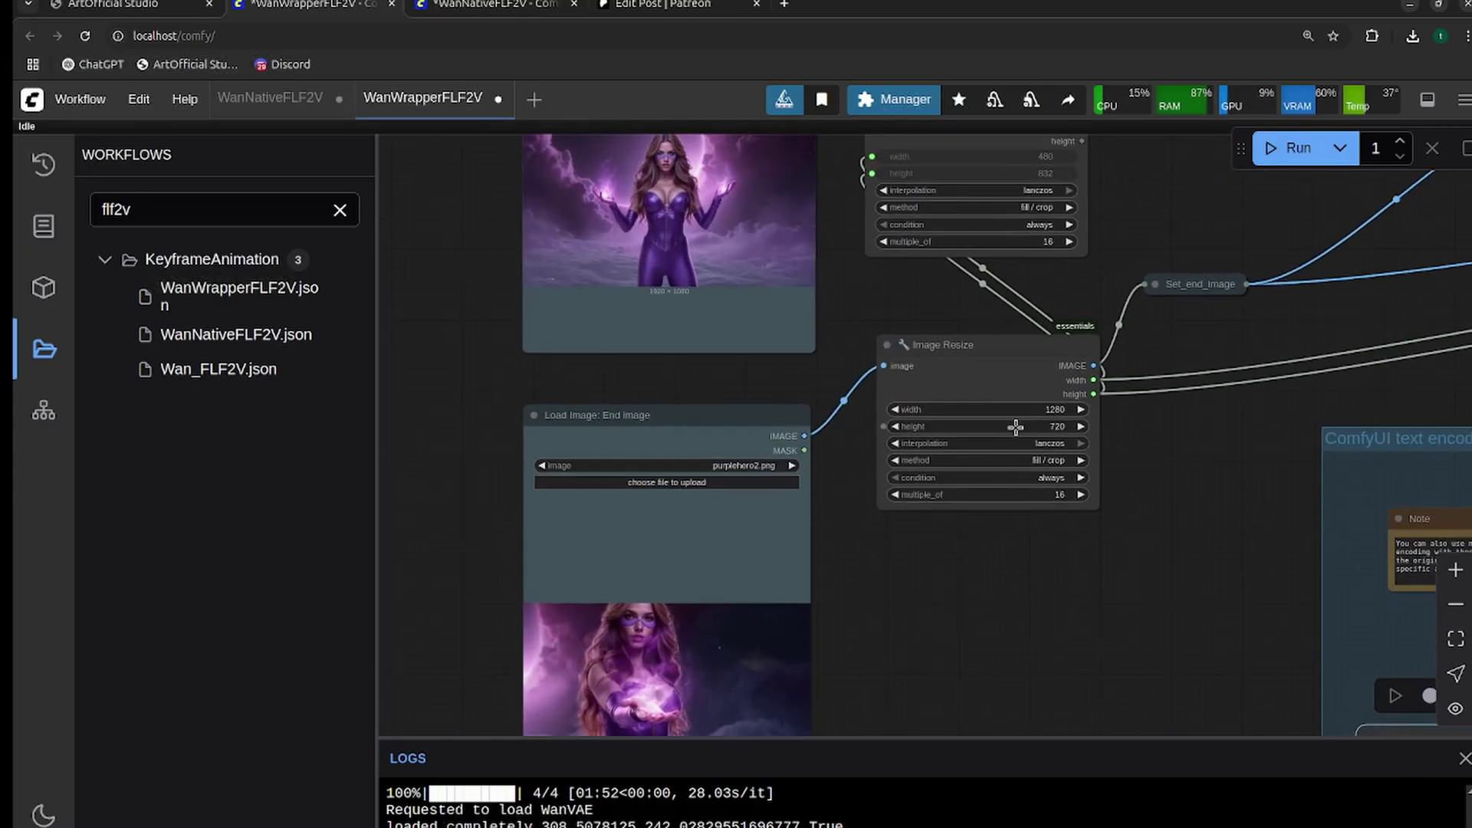
{"action": "scroll", "coordinate": [1225, 420], "scroll_direction": "down", "scroll_amount": 2}
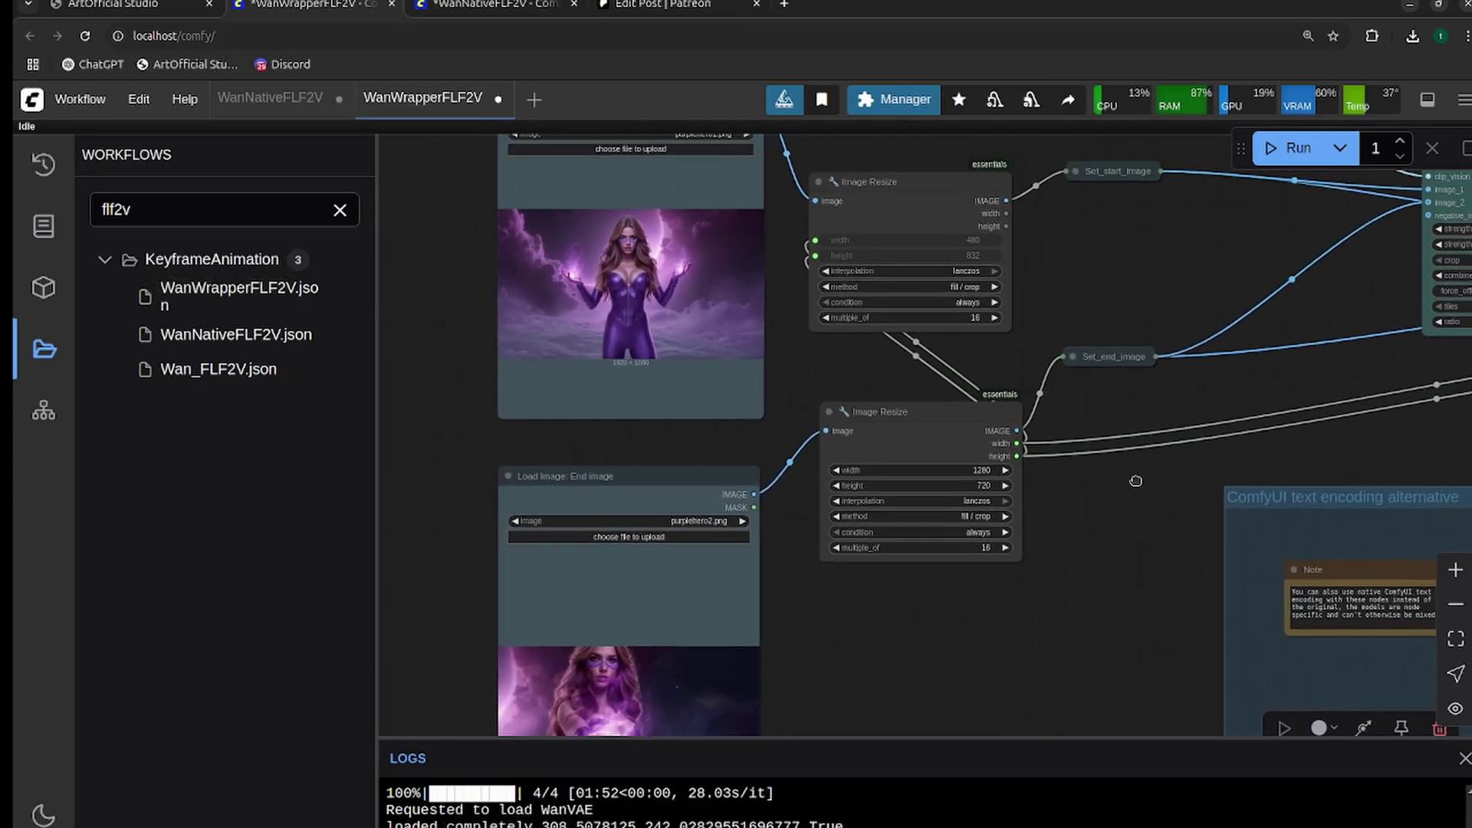
{"action": "left_click_drag", "start_coordinate": [1129, 488], "coordinate": [1069, 490]}
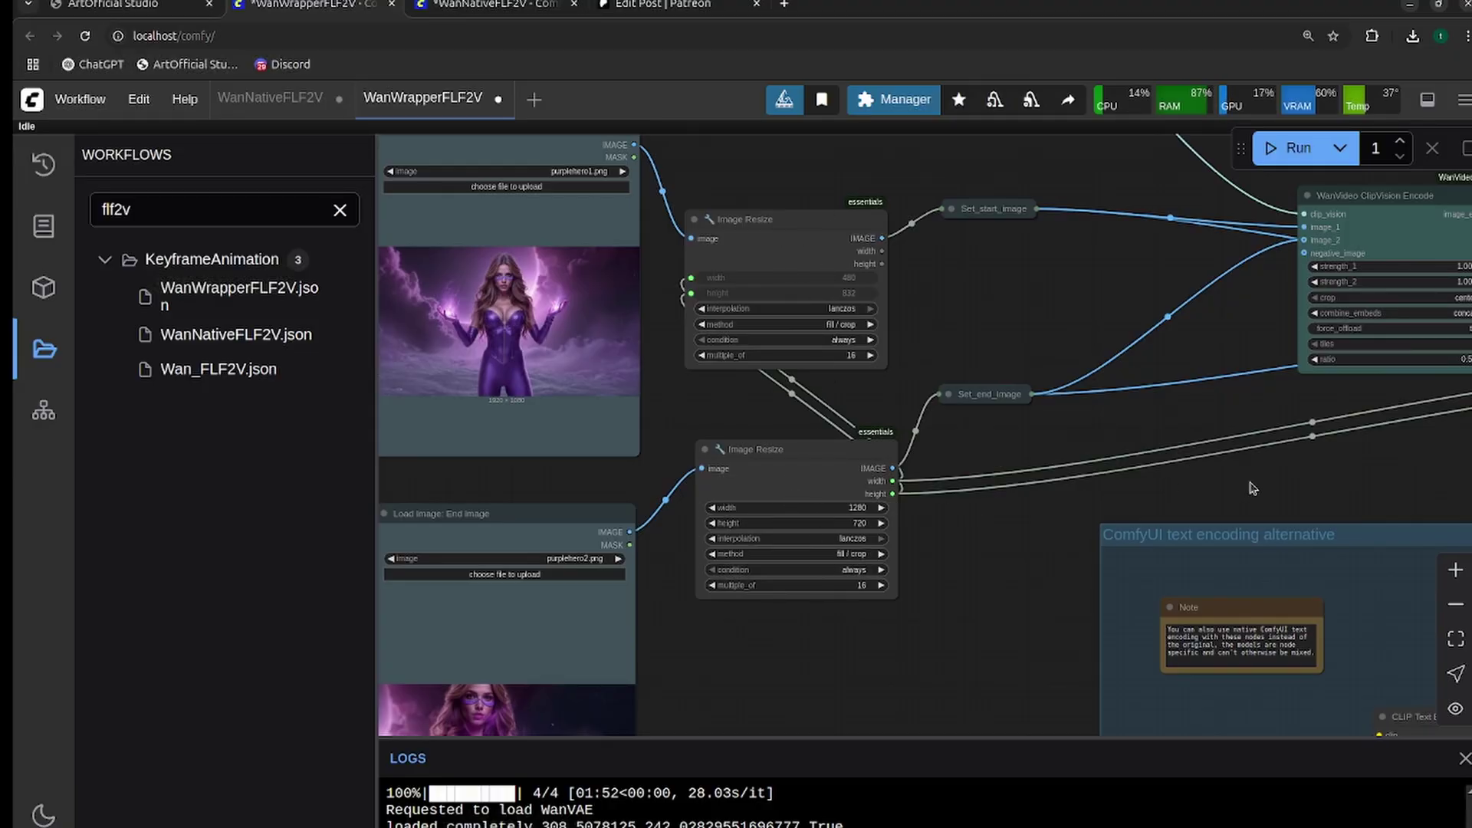
{"action": "left_click_drag", "start_coordinate": [1380, 471], "coordinate": [917, 488]}
{"action": "left_click_drag", "start_coordinate": [1048, 453], "coordinate": [702, 494]}
{"action": "scroll", "coordinate": [702, 495], "scroll_direction": "up", "scroll_amount": 2}
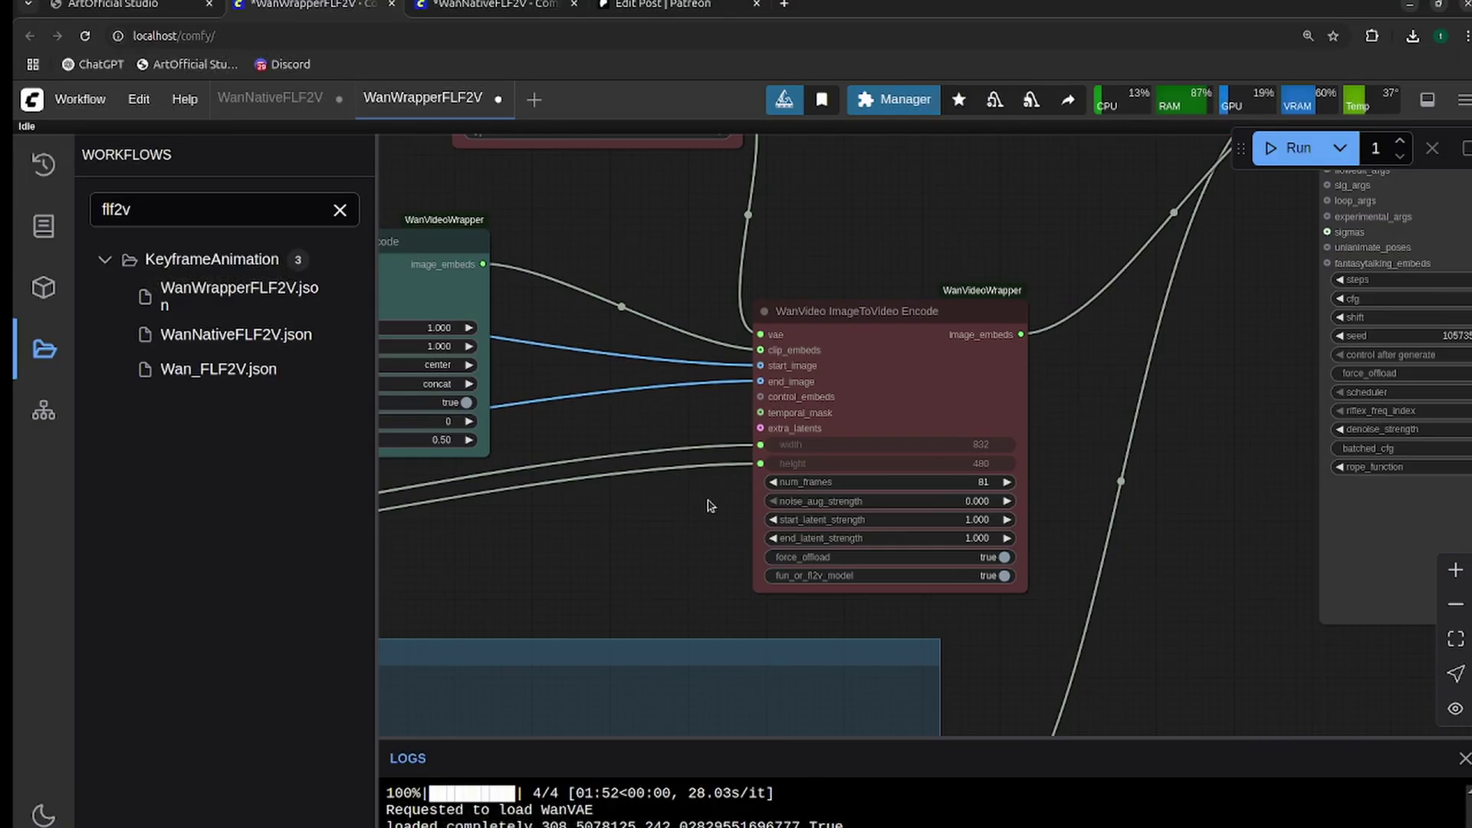
{"action": "scroll", "coordinate": [708, 505], "scroll_direction": "down", "scroll_amount": 1}
{"action": "scroll", "coordinate": [904, 482], "scroll_direction": "up", "scroll_amount": 4}
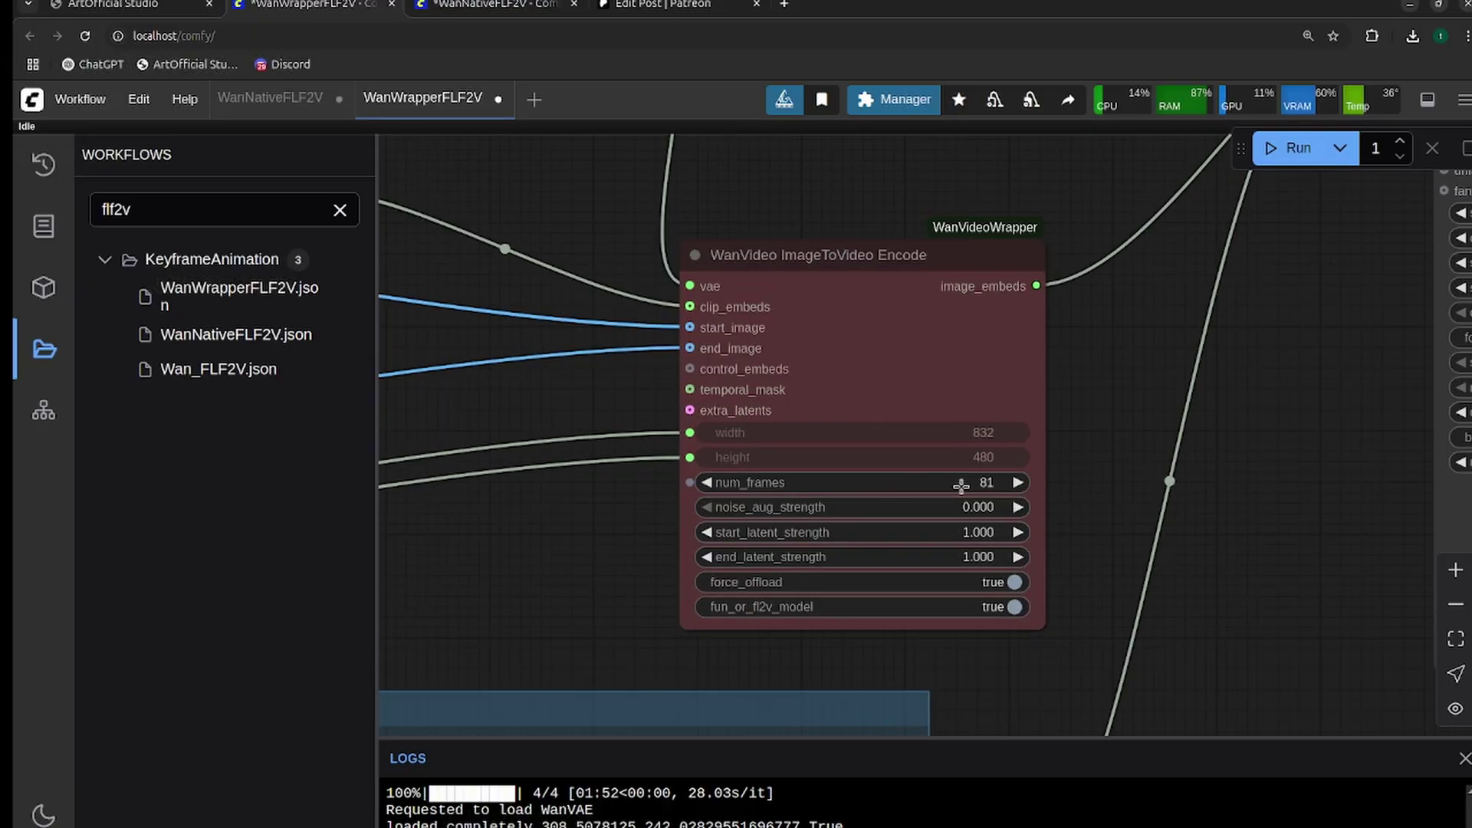
{"action": "left_click", "coordinate": [821, 257]}
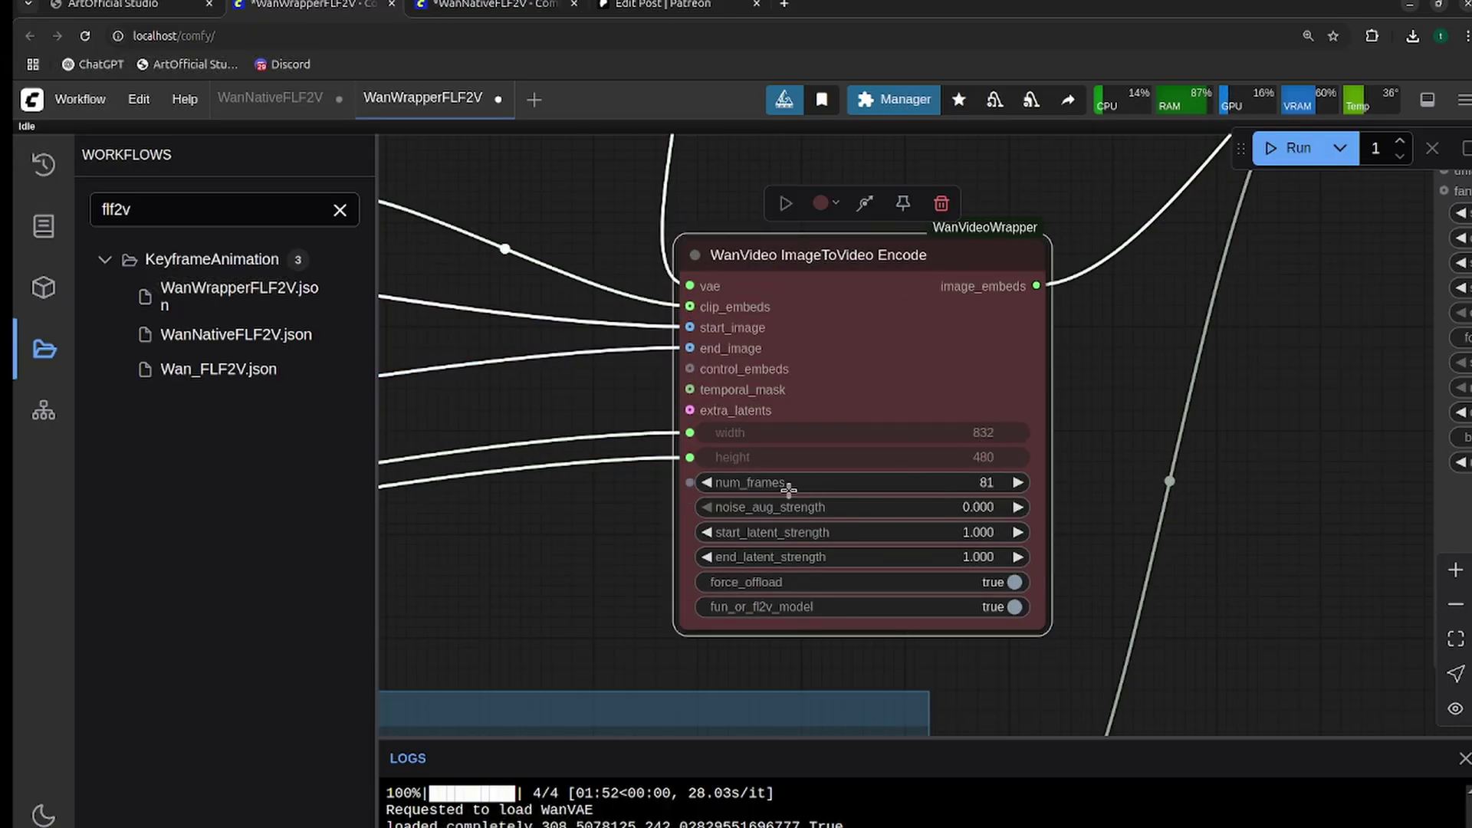
Examine the end image's Image Resize dimensions feeding the WanVideo ImageToVideo Encode node and the WanVideo Sampler settings.
{"action": "scroll", "coordinate": [974, 485], "scroll_direction": "down", "scroll_amount": 3}
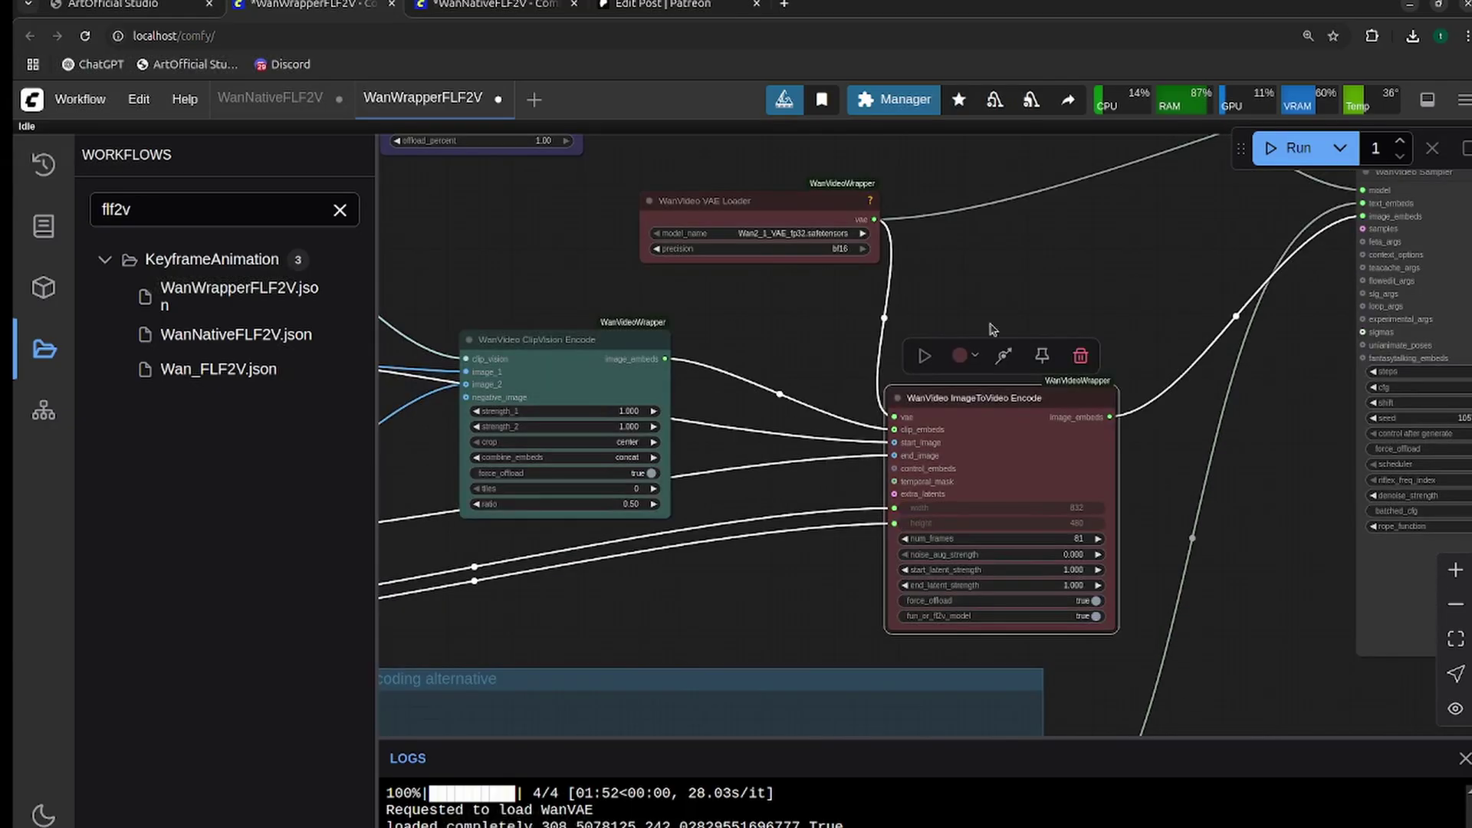
{"action": "left_click_drag", "start_coordinate": [1002, 298], "coordinate": [1388, 255]}
{"action": "scroll", "coordinate": [988, 286], "scroll_direction": "down", "scroll_amount": 2}
{"action": "scroll", "coordinate": [988, 286], "scroll_direction": "up", "scroll_amount": 2}
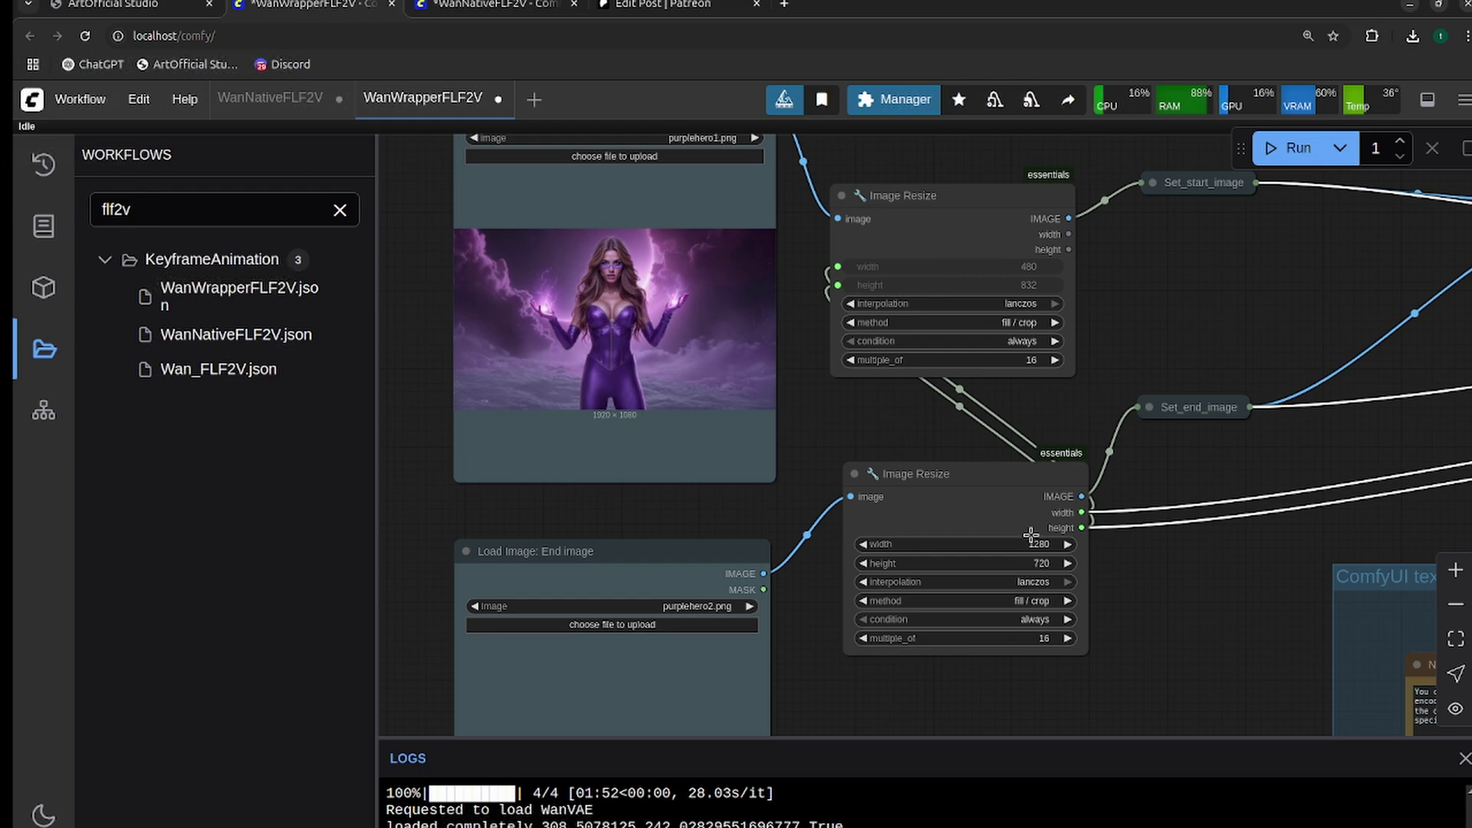
{"action": "left_click_drag", "start_coordinate": [872, 412], "coordinate": [1060, 564]}
{"action": "scroll", "coordinate": [938, 343], "scroll_direction": "down", "scroll_amount": 1}
{"action": "scroll", "coordinate": [946, 333], "scroll_direction": "up", "scroll_amount": 2}
{"action": "left_click_drag", "start_coordinate": [1425, 402], "coordinate": [808, 399]}
{"action": "scroll", "coordinate": [1211, 370], "scroll_direction": "down", "scroll_amount": 3}
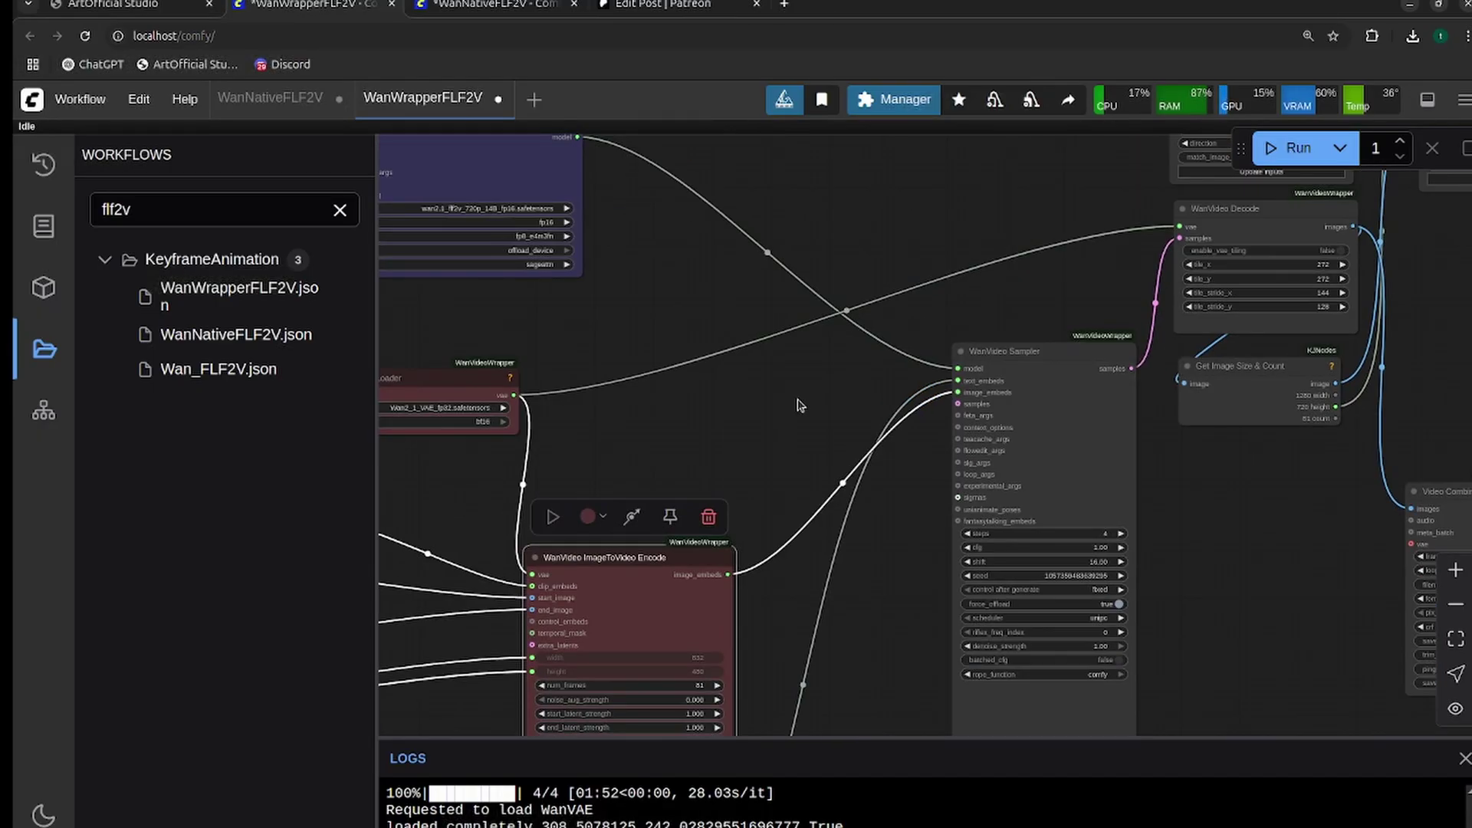
Try to generate the keyframe animation with the WanWrapperFLF2V workflow, and read and dismiss the resulting dialog.
{"action": "key", "text": "ctrl+Return"}
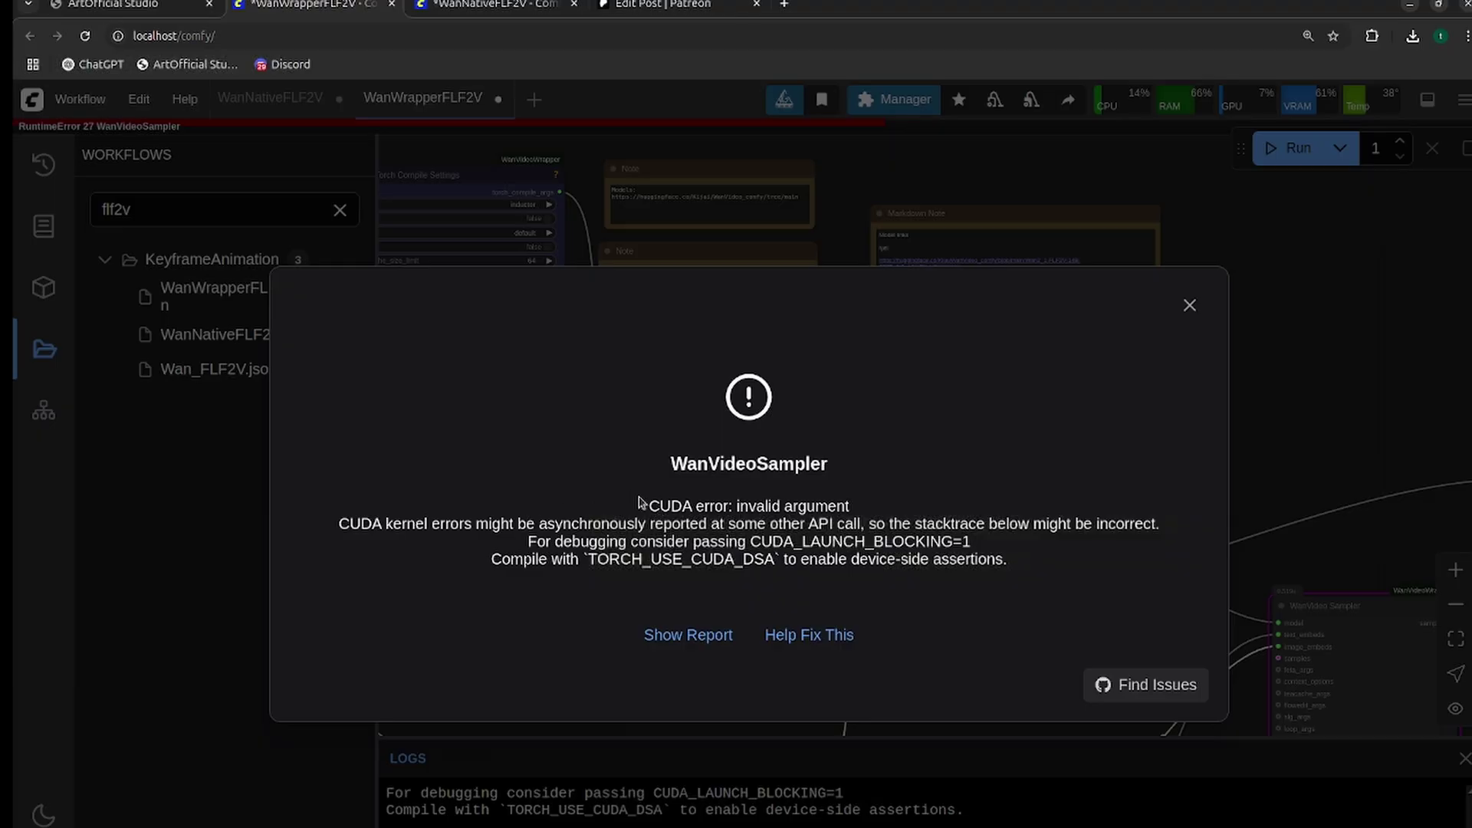
{"action": "left_click_drag", "start_coordinate": [652, 504], "coordinate": [949, 527]}
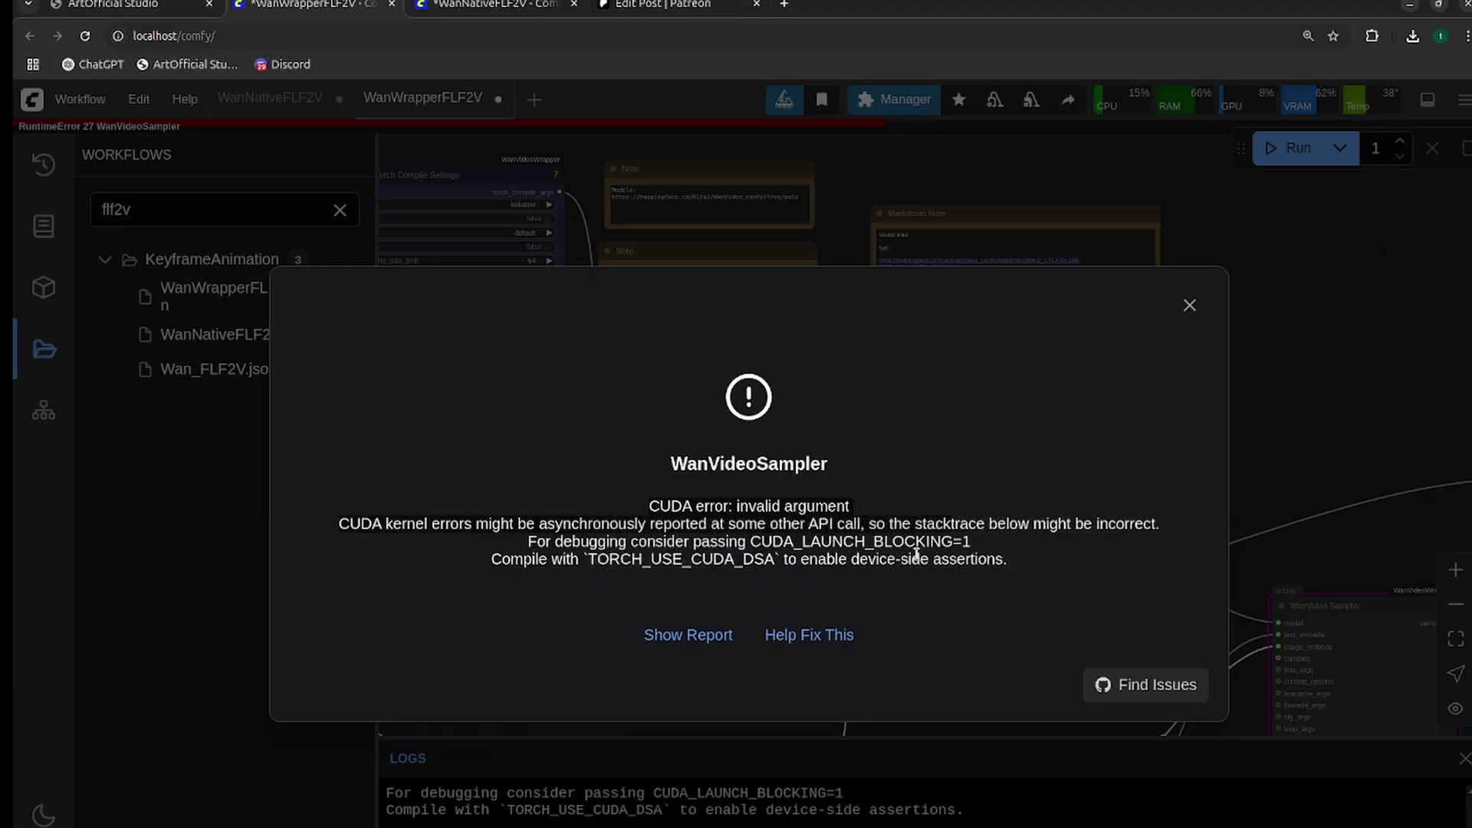
{"action": "left_click", "coordinate": [1190, 304]}
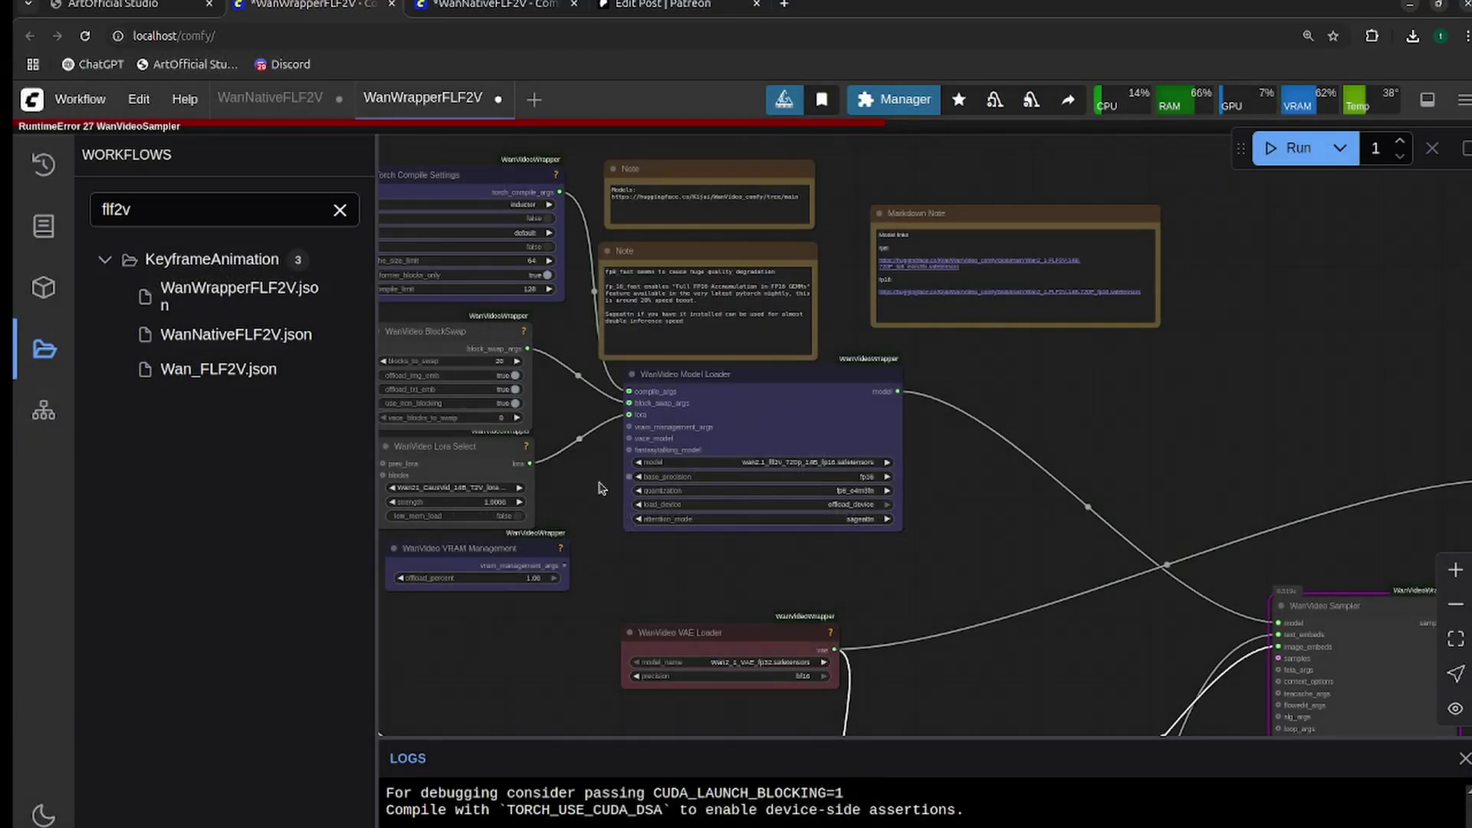
Turn off use_non_blocking in the WanVideo BlockSwap node.
{"action": "left_click_drag", "start_coordinate": [602, 489], "coordinate": [999, 595]}
{"action": "scroll", "coordinate": [856, 549], "scroll_direction": "up", "scroll_amount": 9}
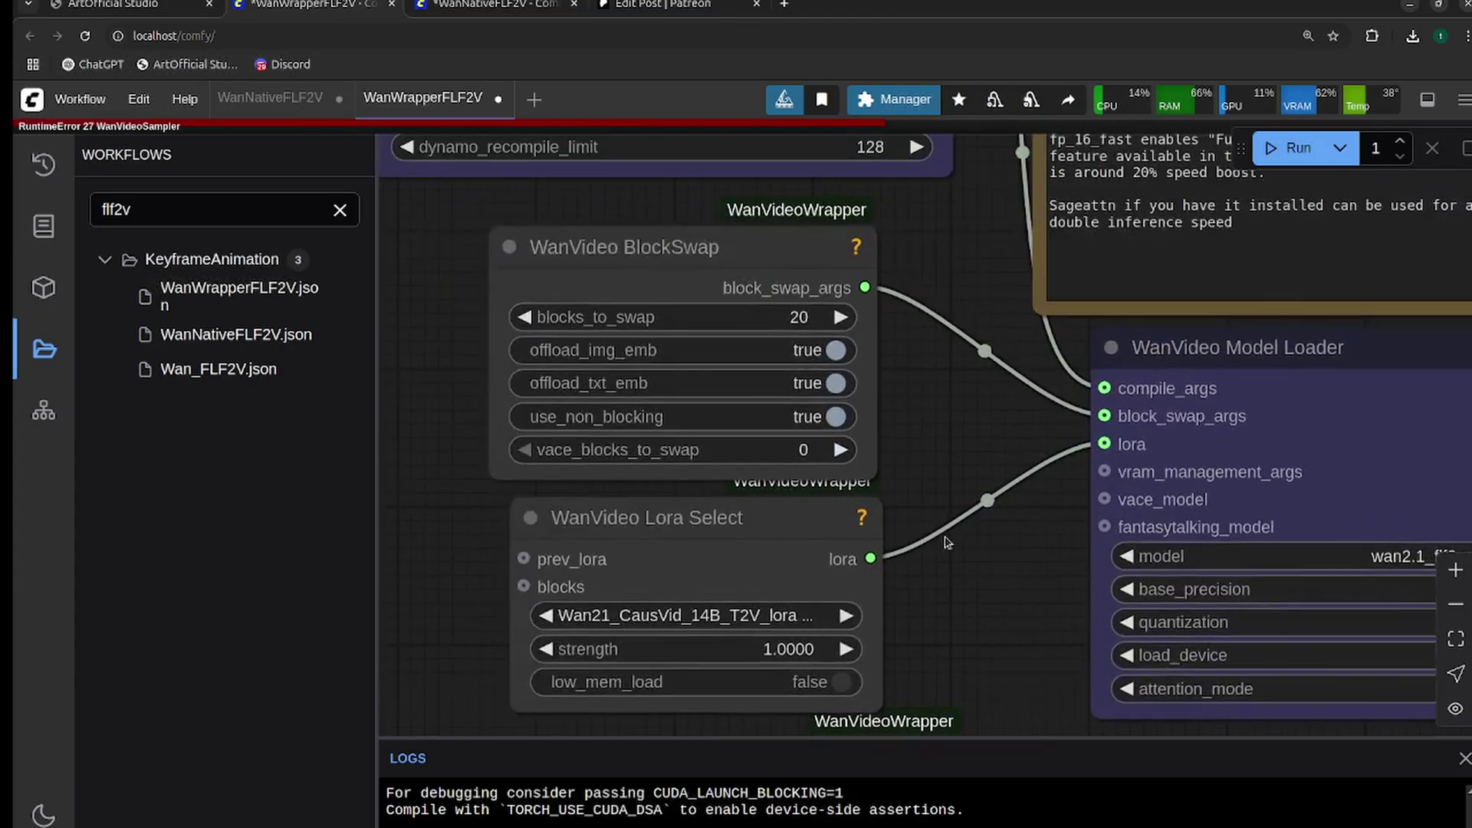
{"action": "left_click", "coordinate": [837, 418]}
{"action": "scroll", "coordinate": [858, 449], "scroll_direction": "down", "scroll_amount": 2}
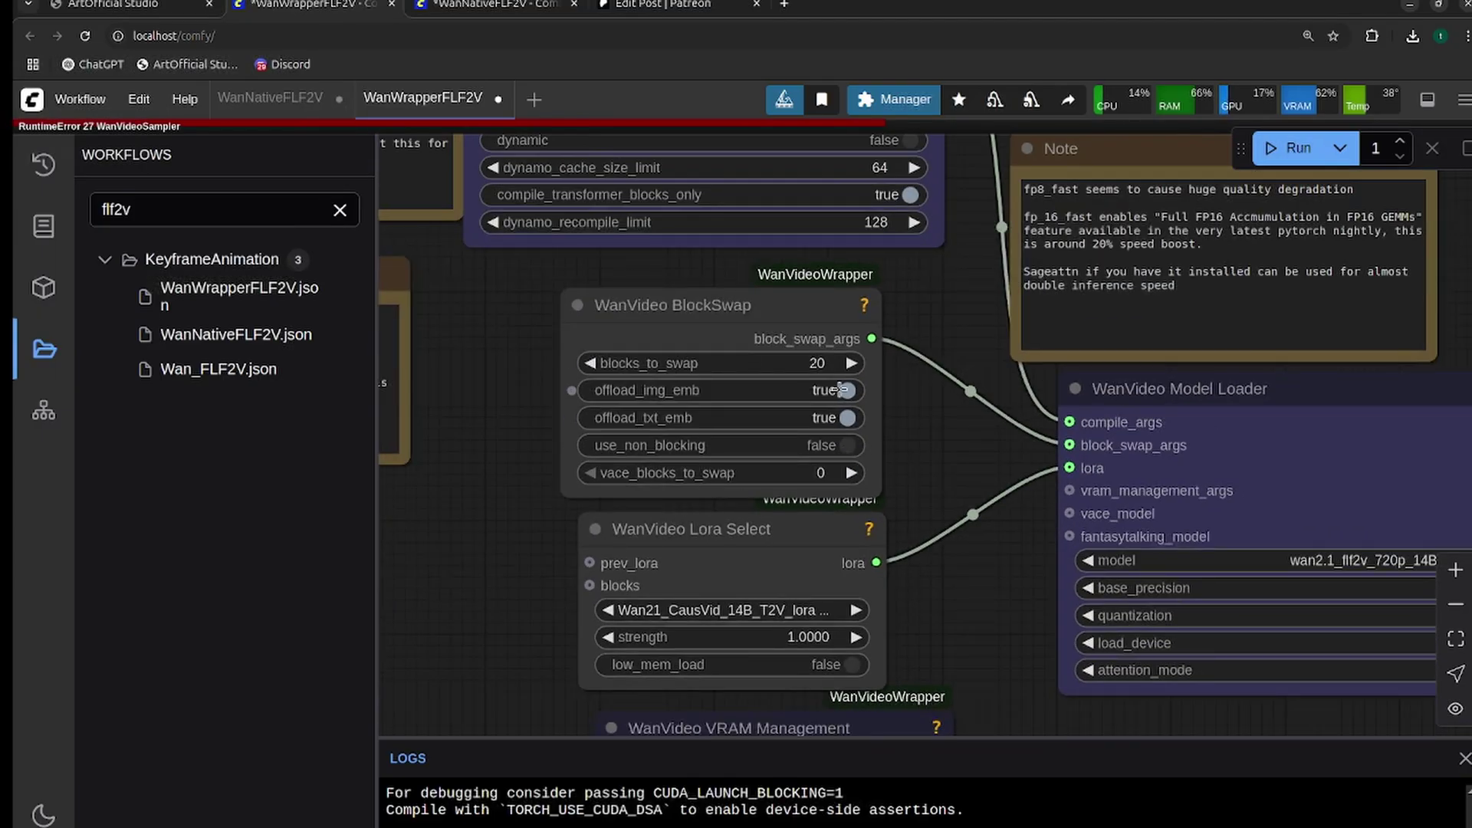
{"action": "scroll", "coordinate": [813, 368], "scroll_direction": "down", "scroll_amount": 3}
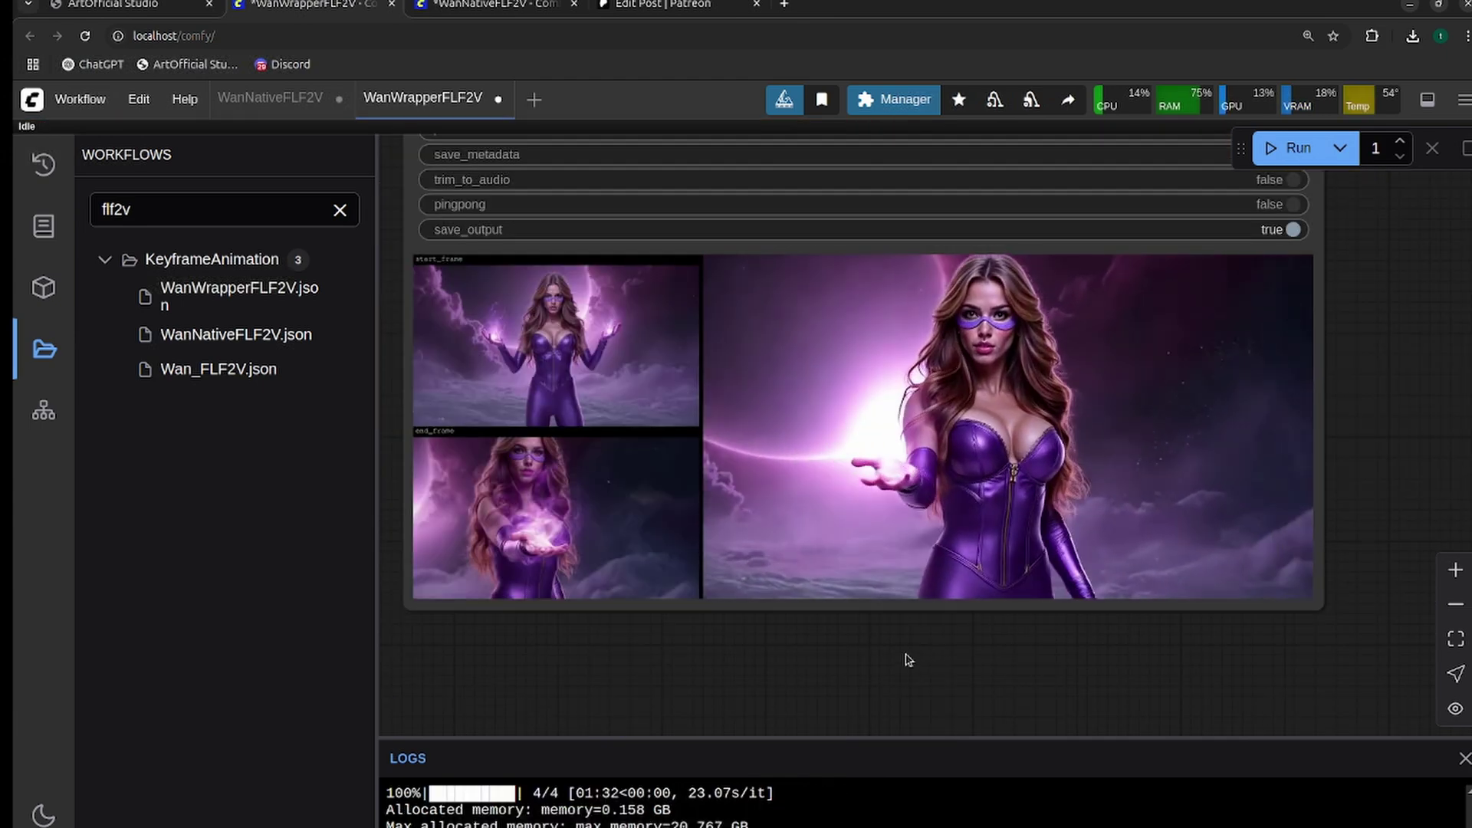
Inspect the generated purple hero video in the Video Combine node and watch its preview in a separate browser tab.
{"action": "scroll", "coordinate": [894, 666], "scroll_direction": "up", "scroll_amount": 4}
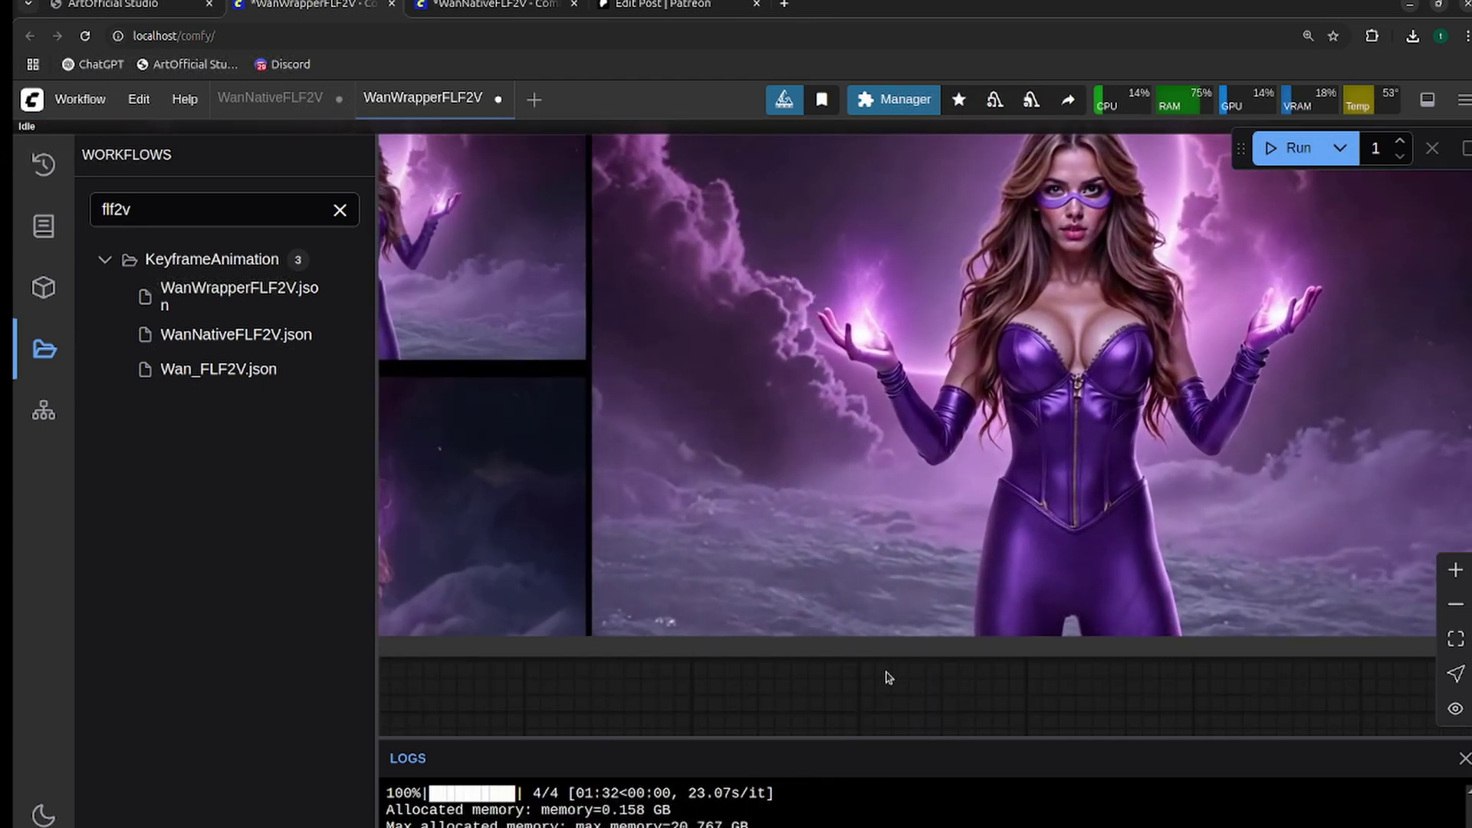
{"action": "scroll", "coordinate": [885, 675], "scroll_direction": "up", "scroll_amount": 5}
{"action": "right_click", "coordinate": [999, 249]}
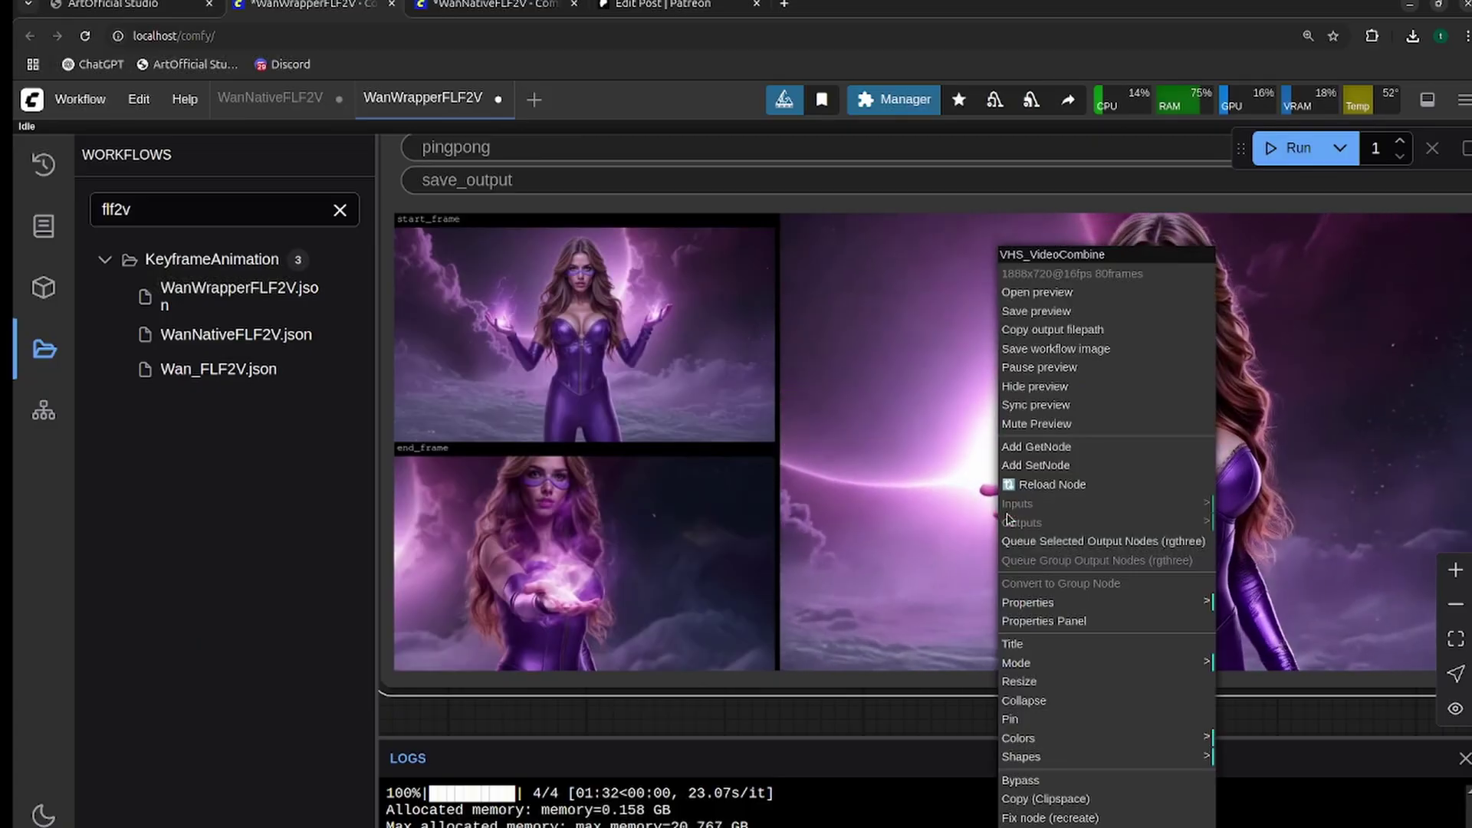
{"action": "left_click", "coordinate": [1043, 293]}
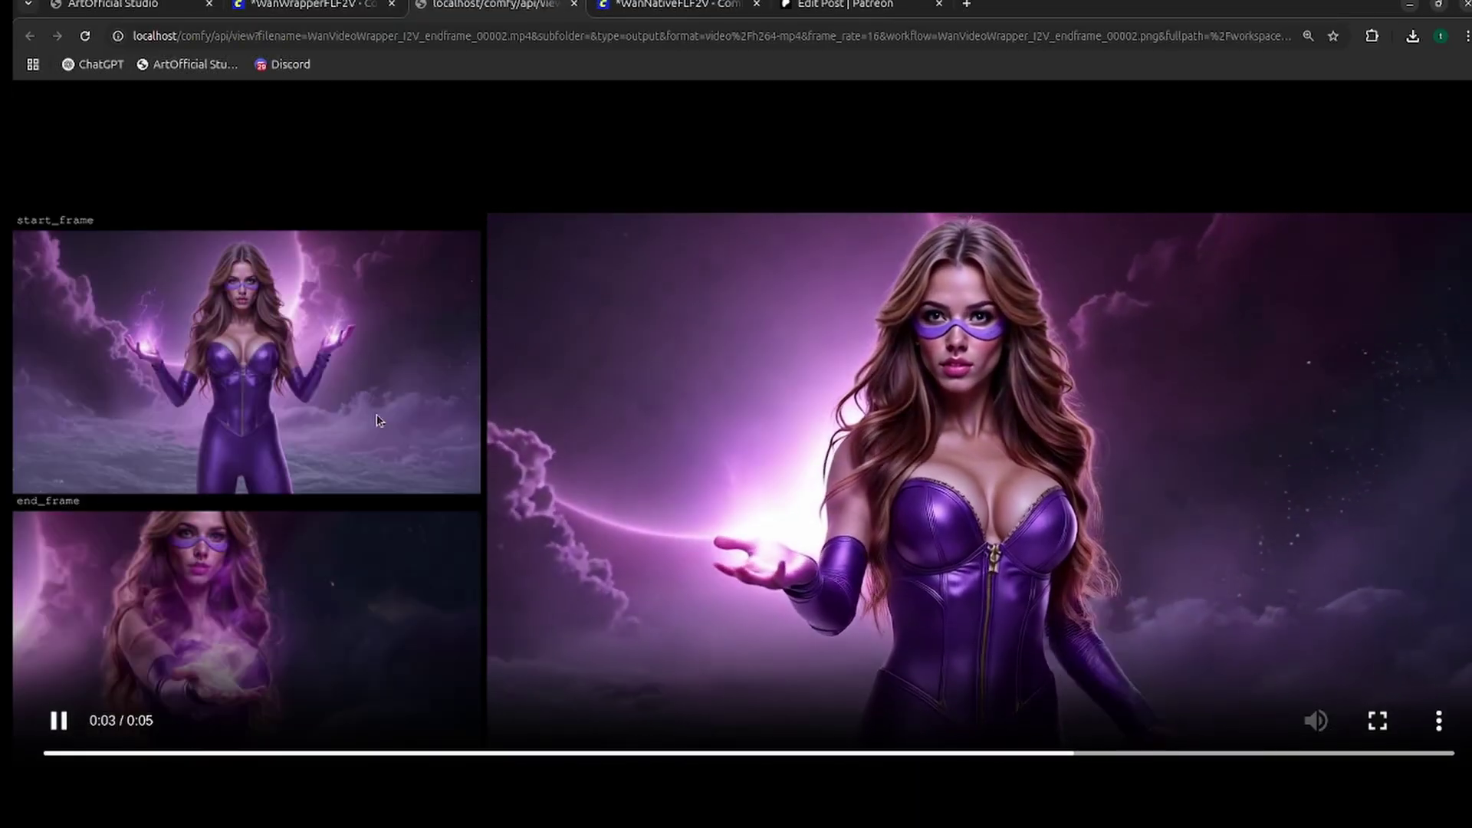
{"action": "left_click", "coordinate": [58, 721]}
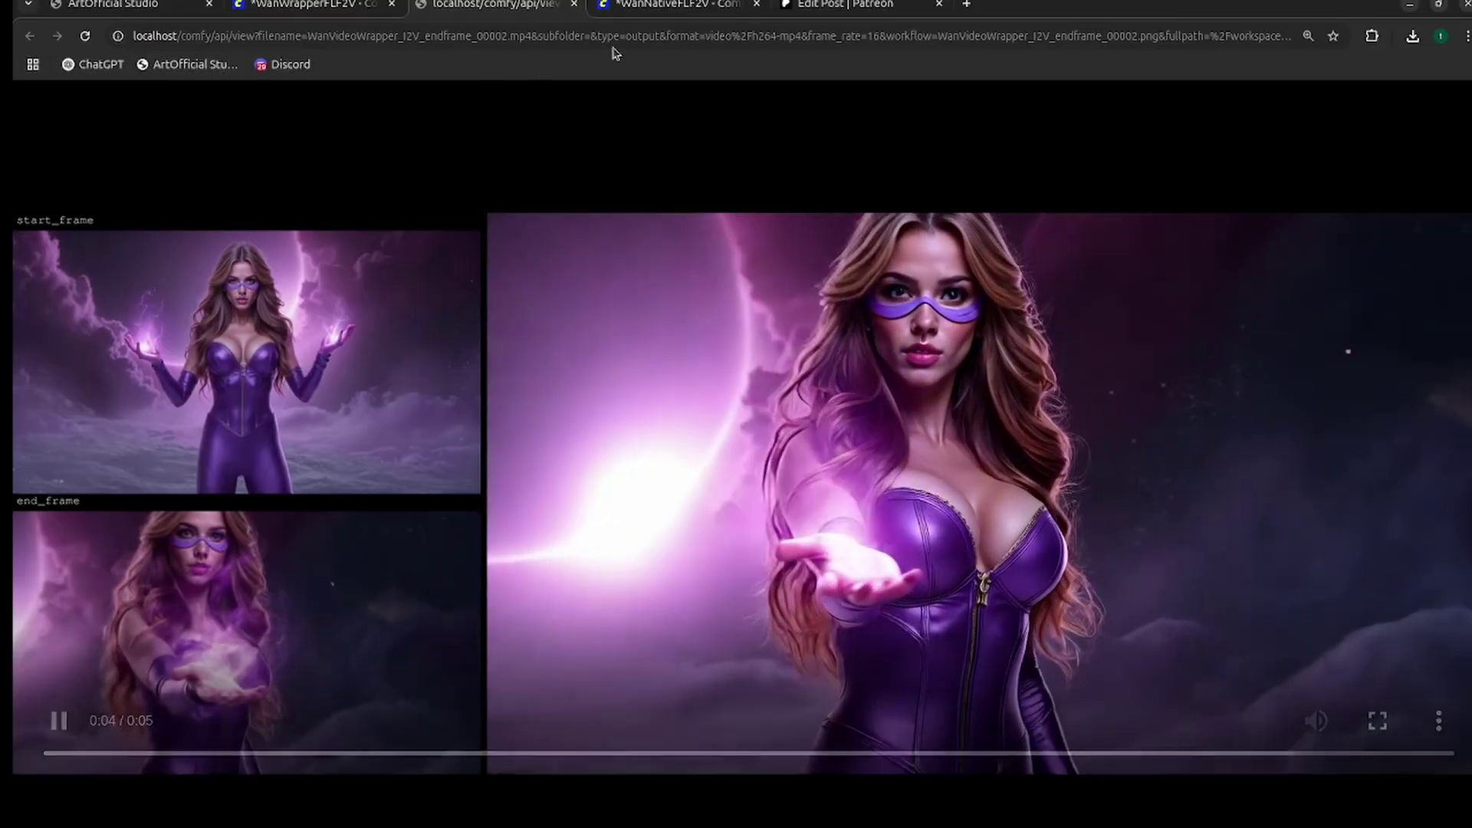
Switch to the browser tab holding the WanNativeFLF2V workflow with the manpalm start and end images.
{"action": "left_click", "coordinate": [659, 4]}
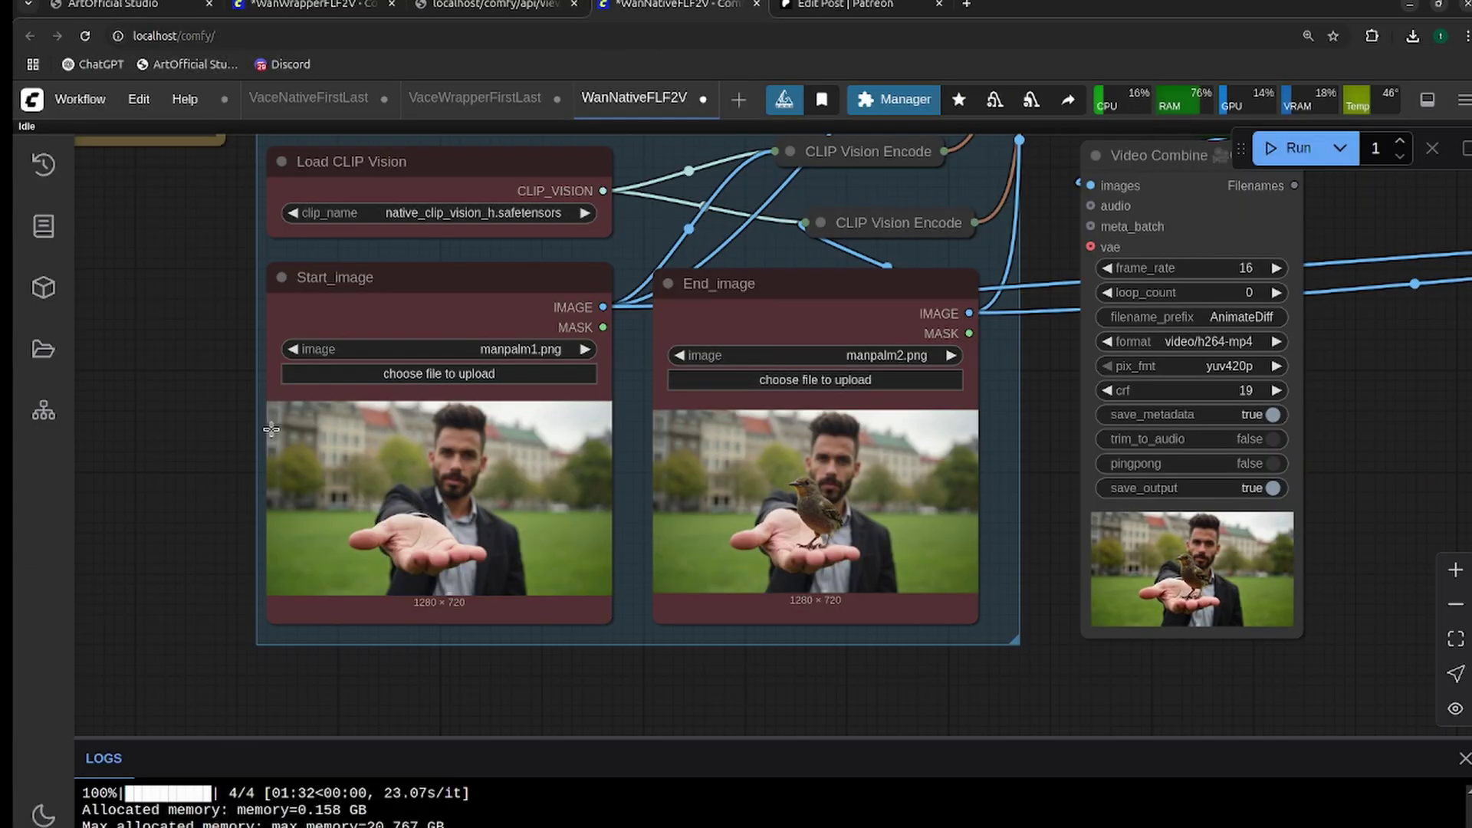